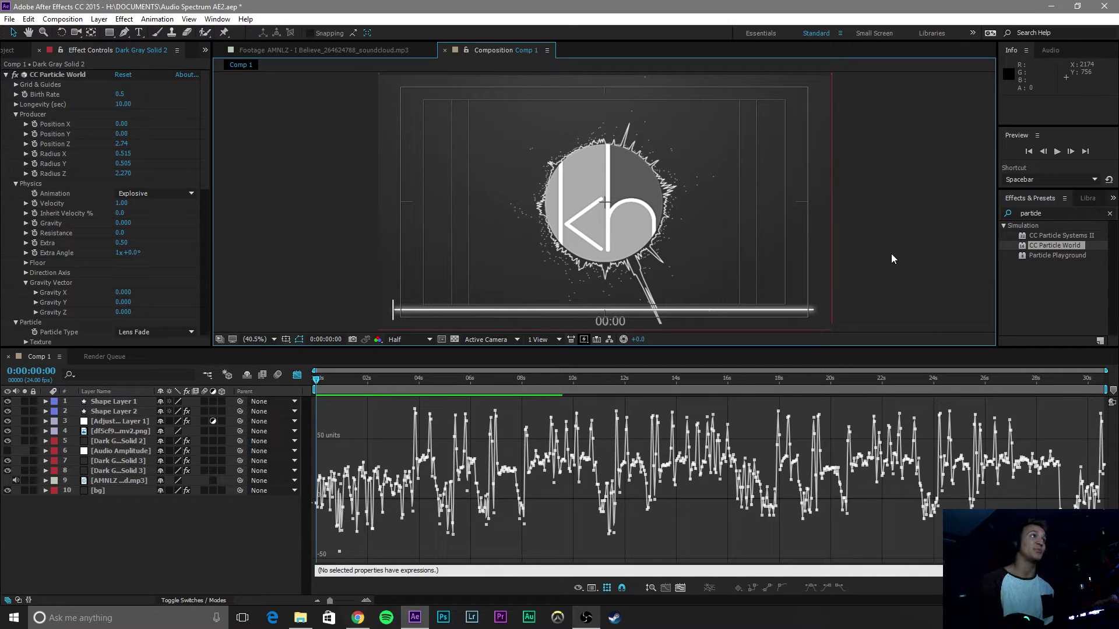
Step: Preview the old composition, then start a new project without saving the old one
key(space)
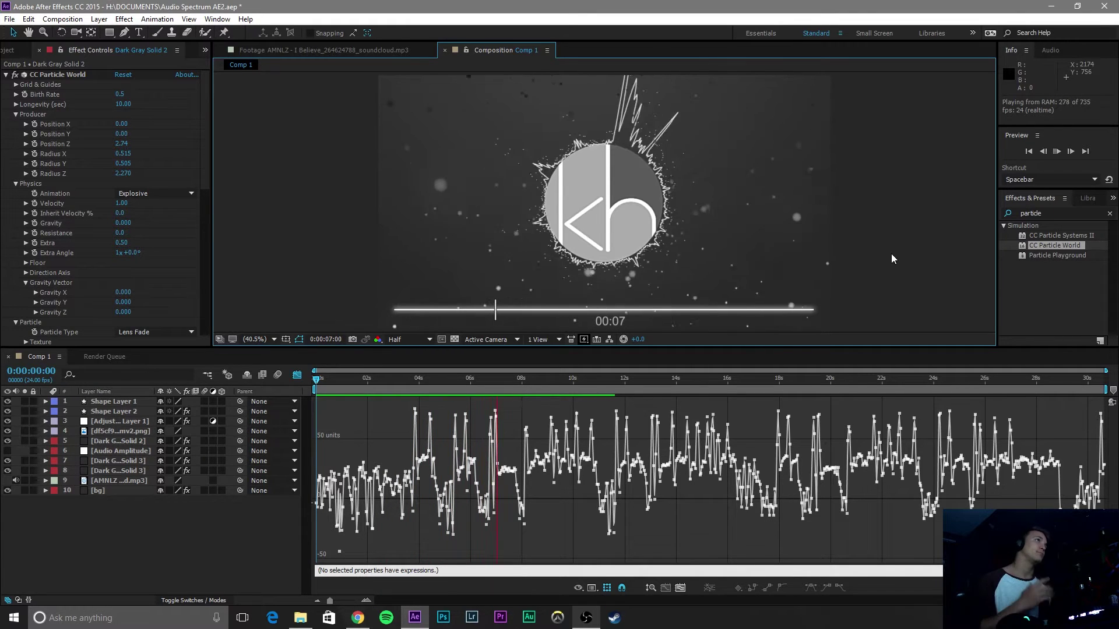
key(space)
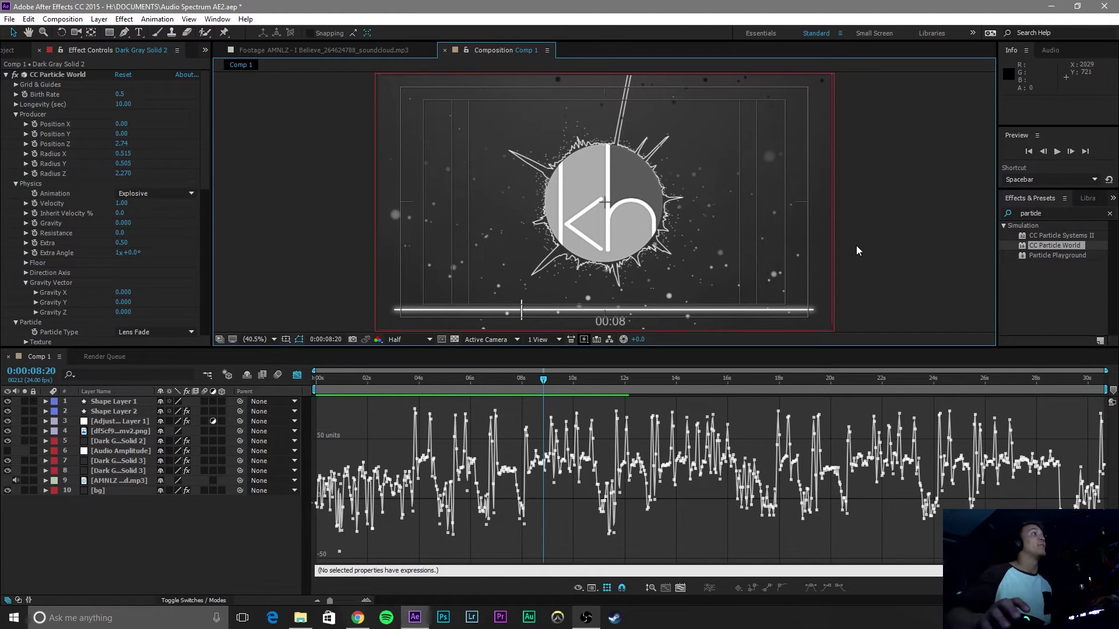
click(10, 18)
mouse_move(35, 32)
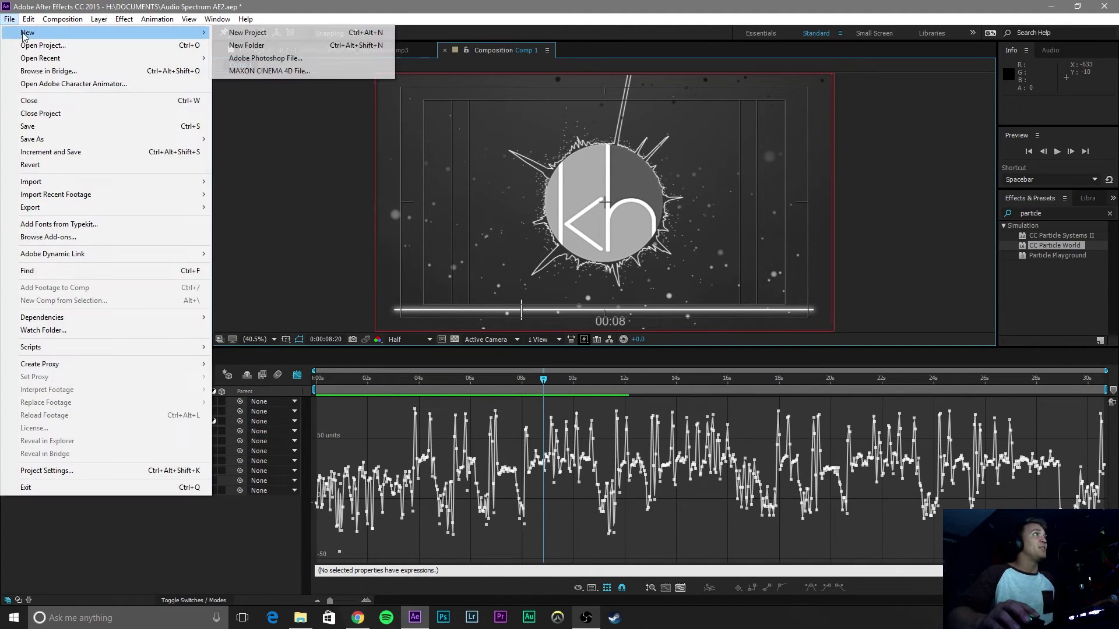
click(223, 33)
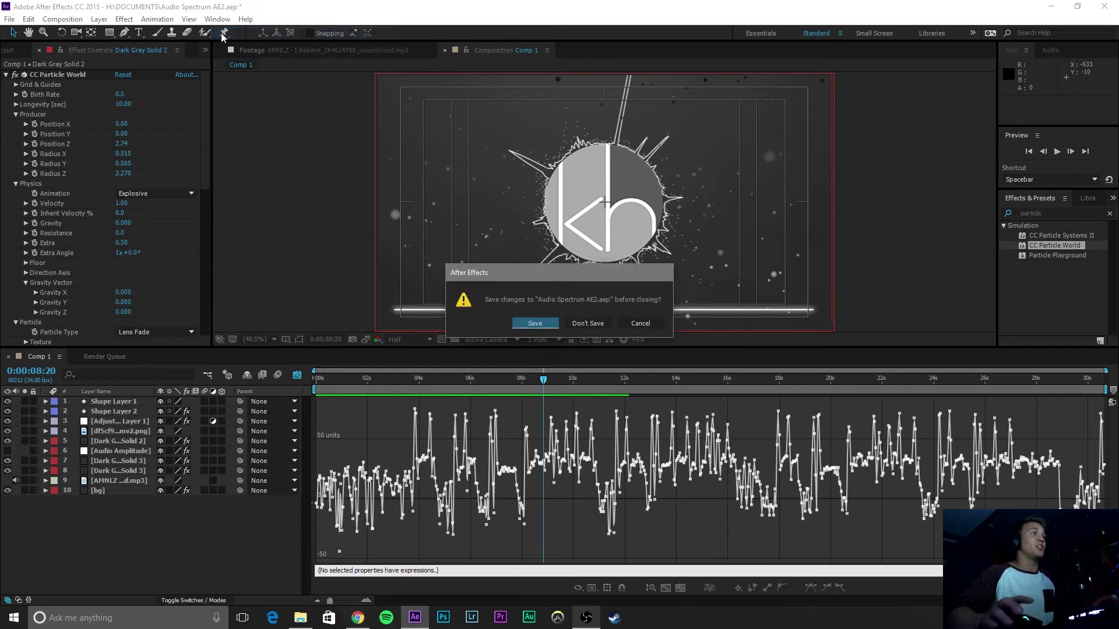
click(593, 327)
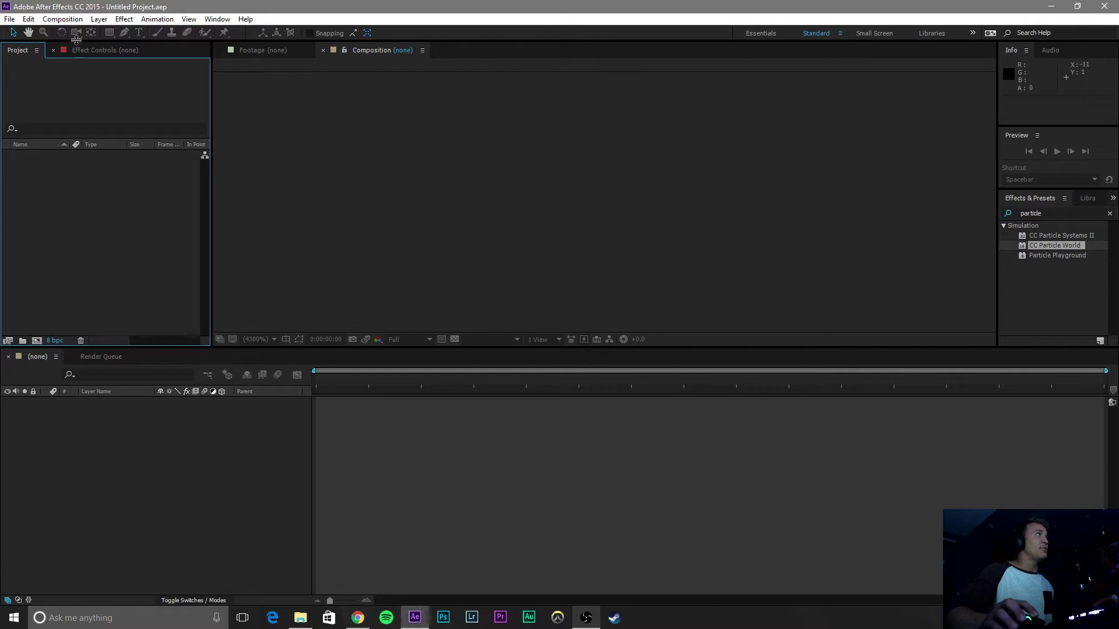
Step: Create a 1920x1080, 30 fps, 20-second composition named 'tut'
click(63, 18)
click(70, 32)
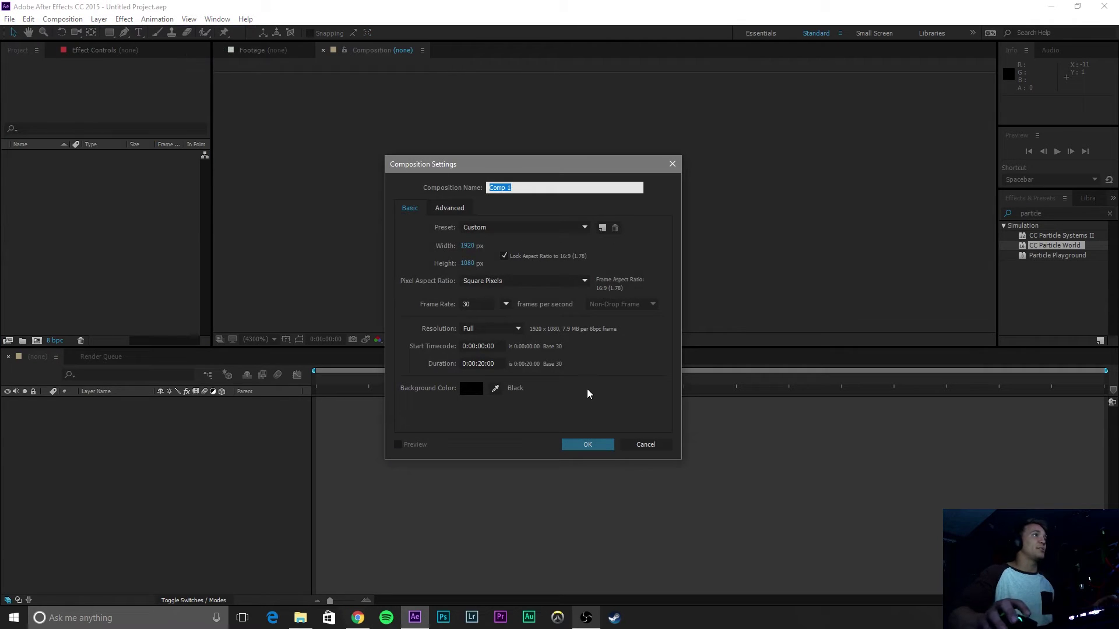
text(tut)
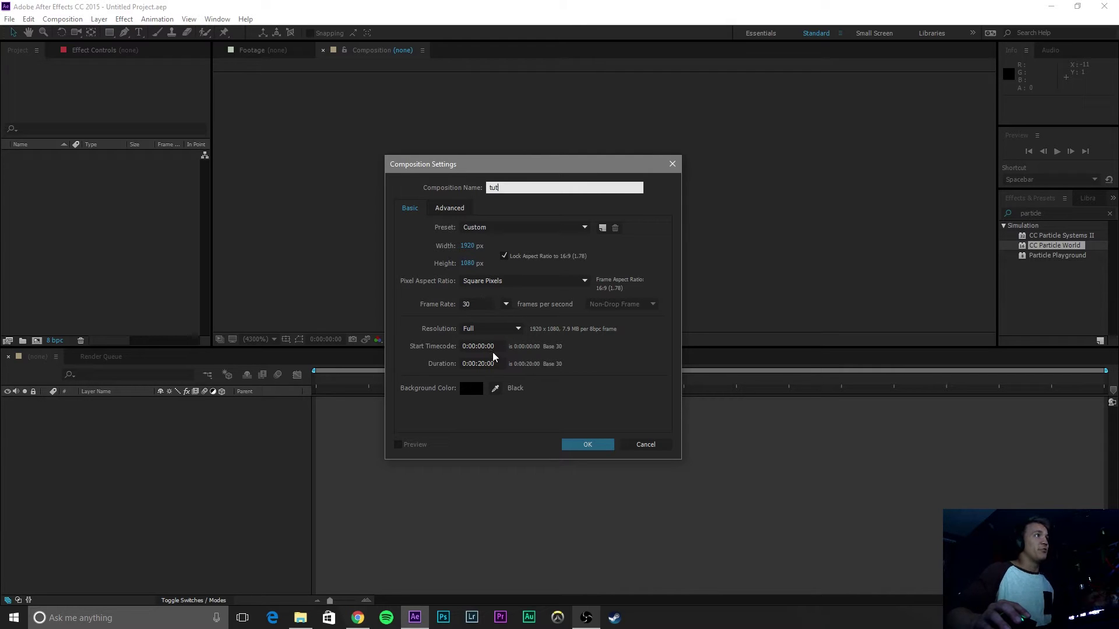
click(587, 445)
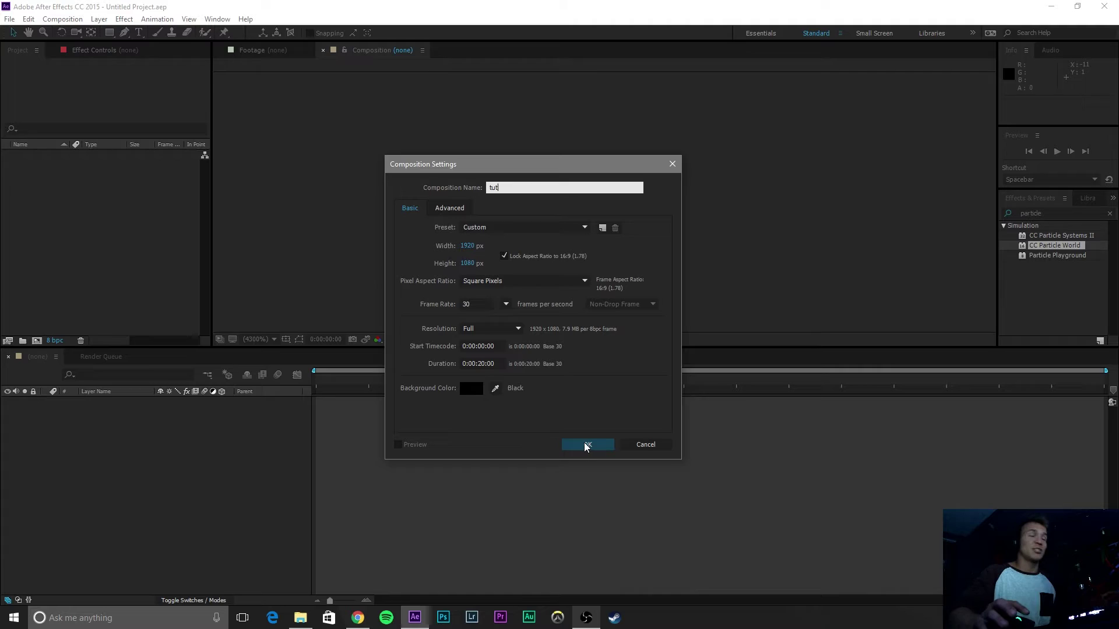
click(587, 445)
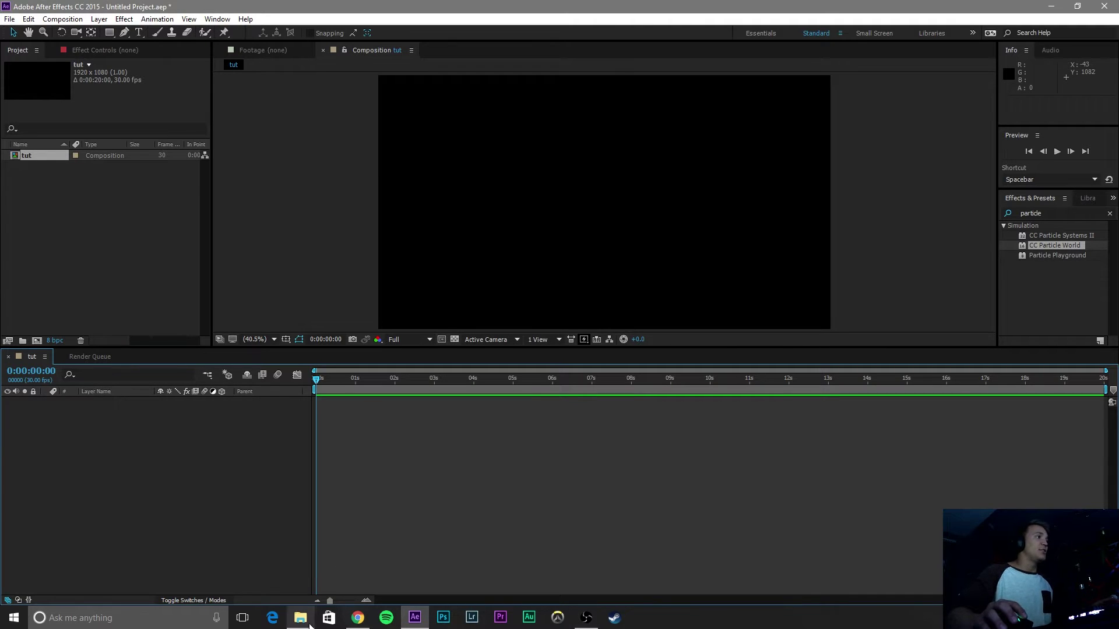
Step: Import the MP3 audio and LOGO kh.png, then add both as layers in tut
drag(329, 616, 90, 257)
click(658, 531)
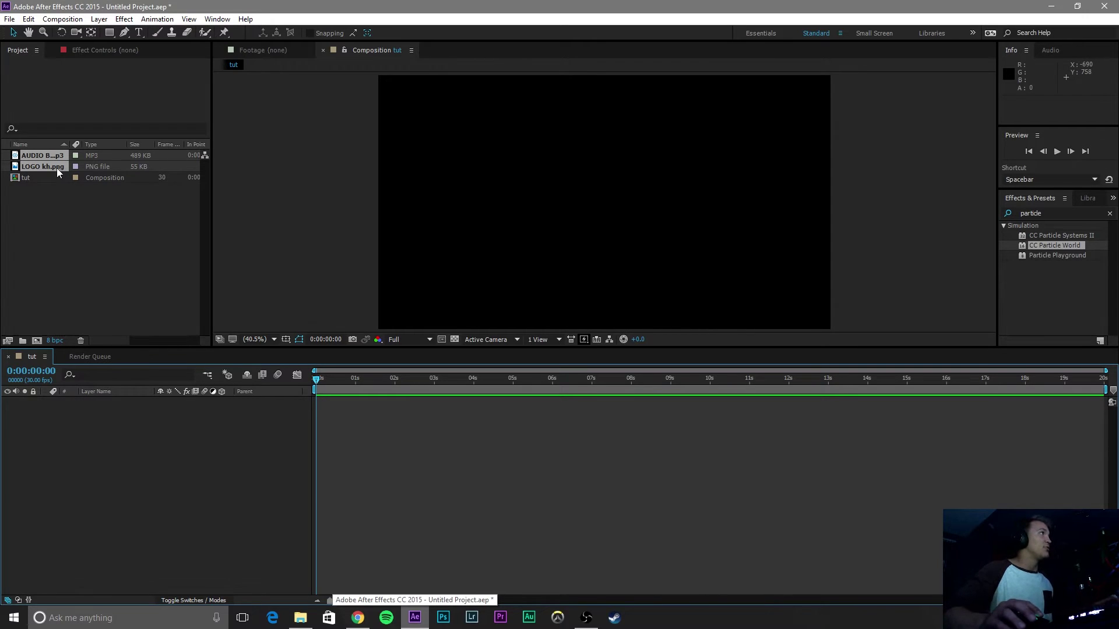
drag(57, 168, 92, 469)
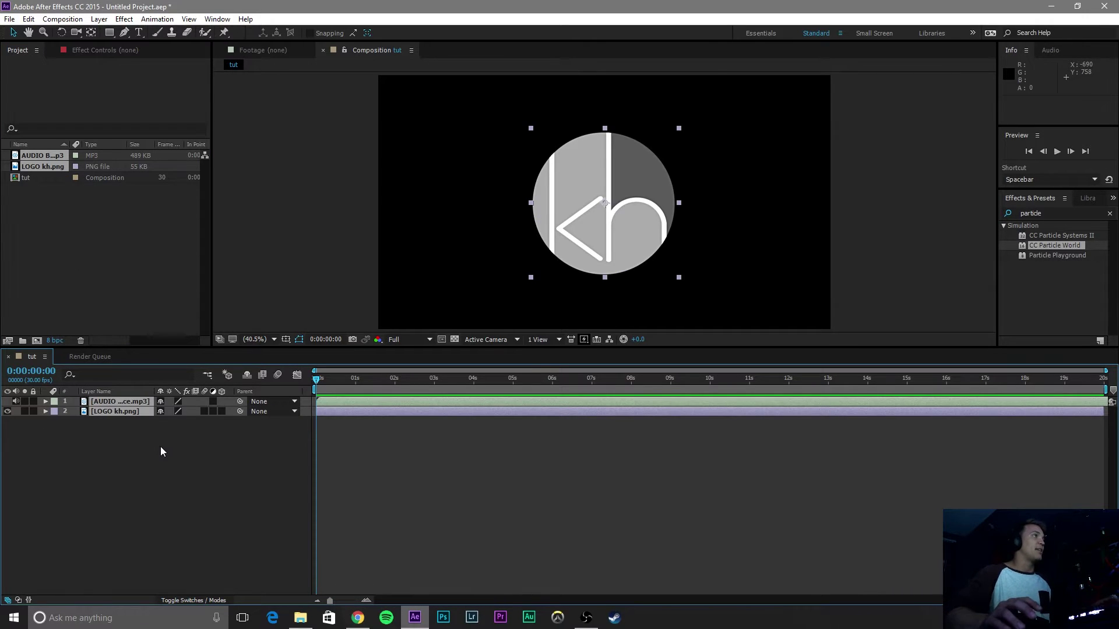
Step: Add a solid named 'bg' and move it to the bottom of the layer stack
right_click(166, 489)
mouse_move(226, 380)
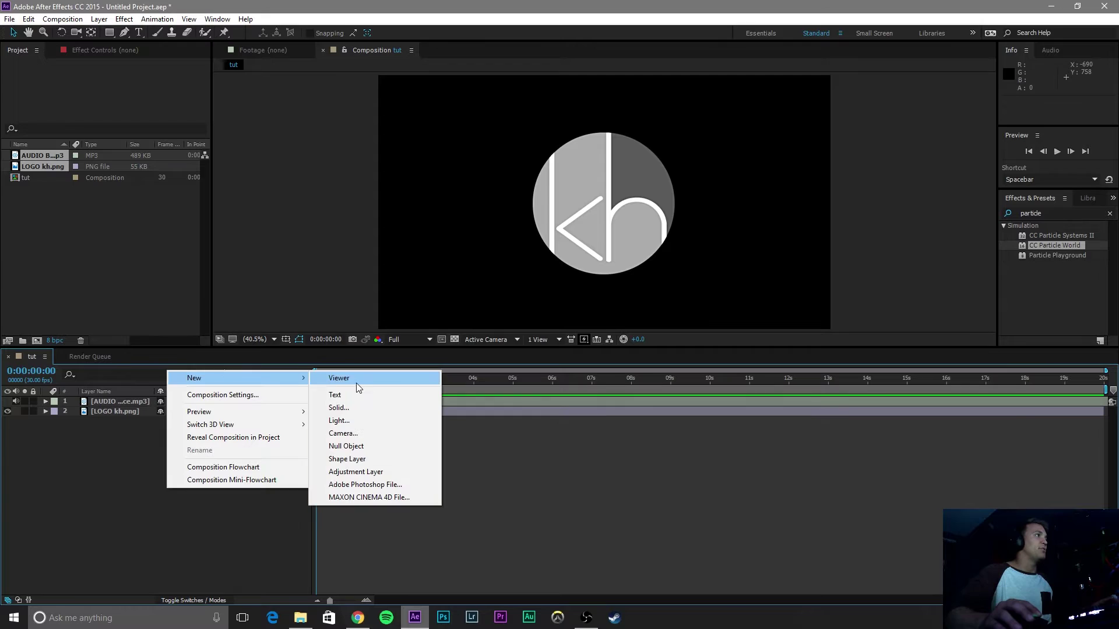
click(356, 408)
text(bg)
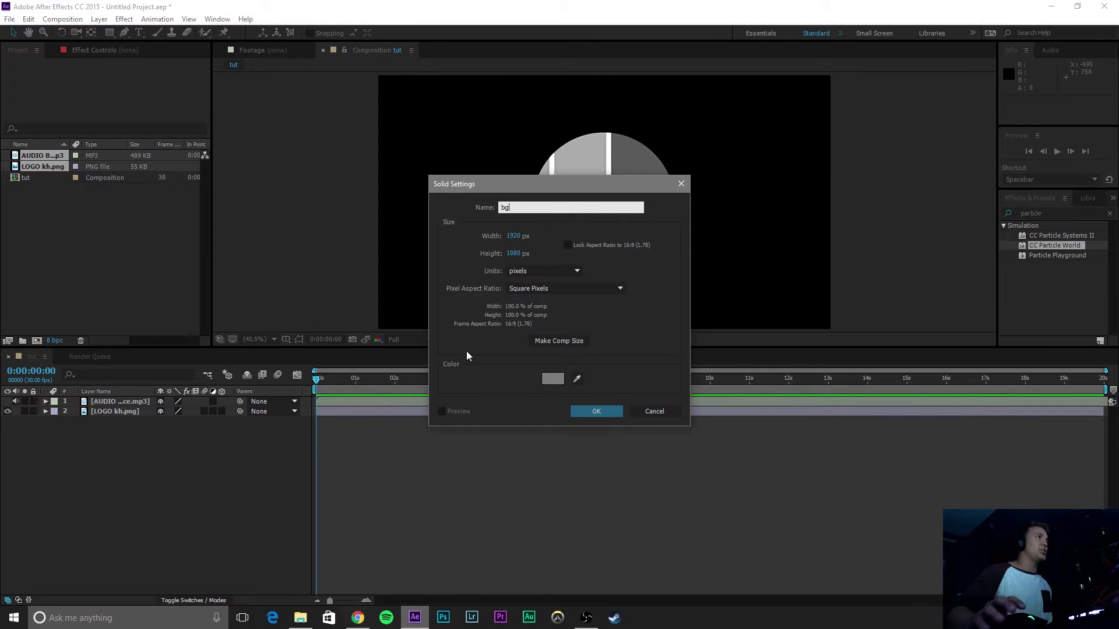
click(591, 412)
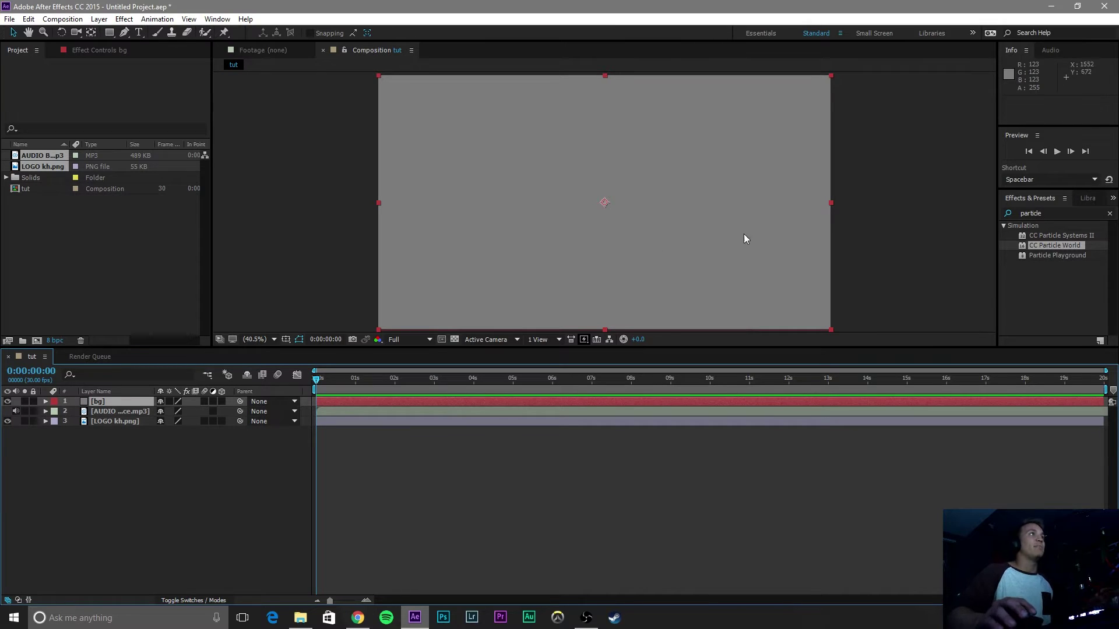
drag(106, 402, 103, 428)
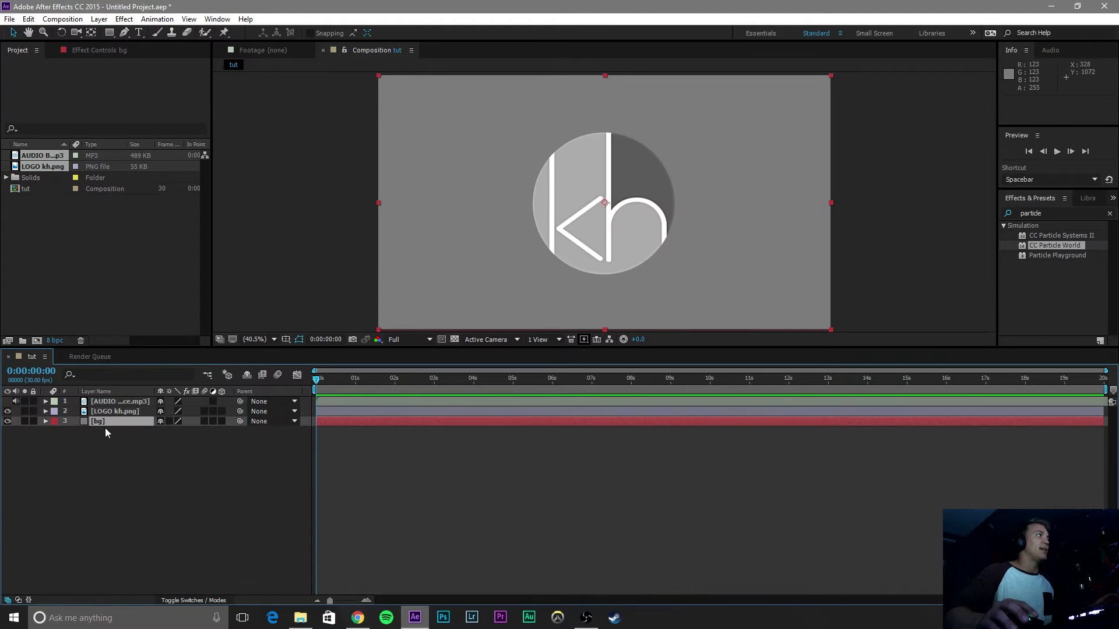
Step: Apply the Gradient Ramp effect to the bg layer
click(1110, 214)
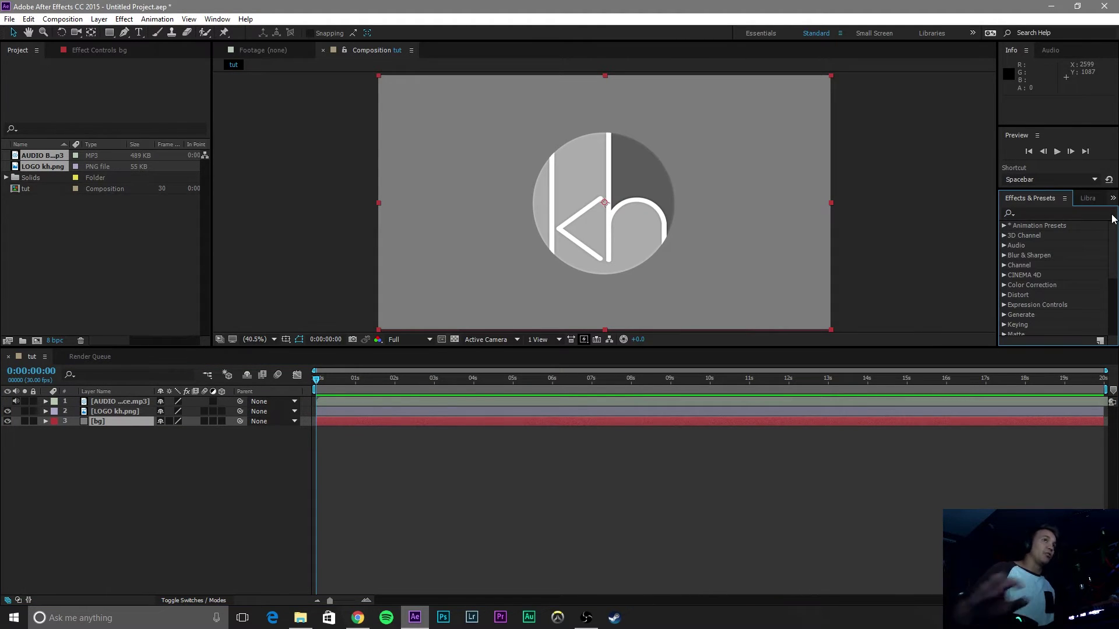
click(1049, 213)
text(ramp)
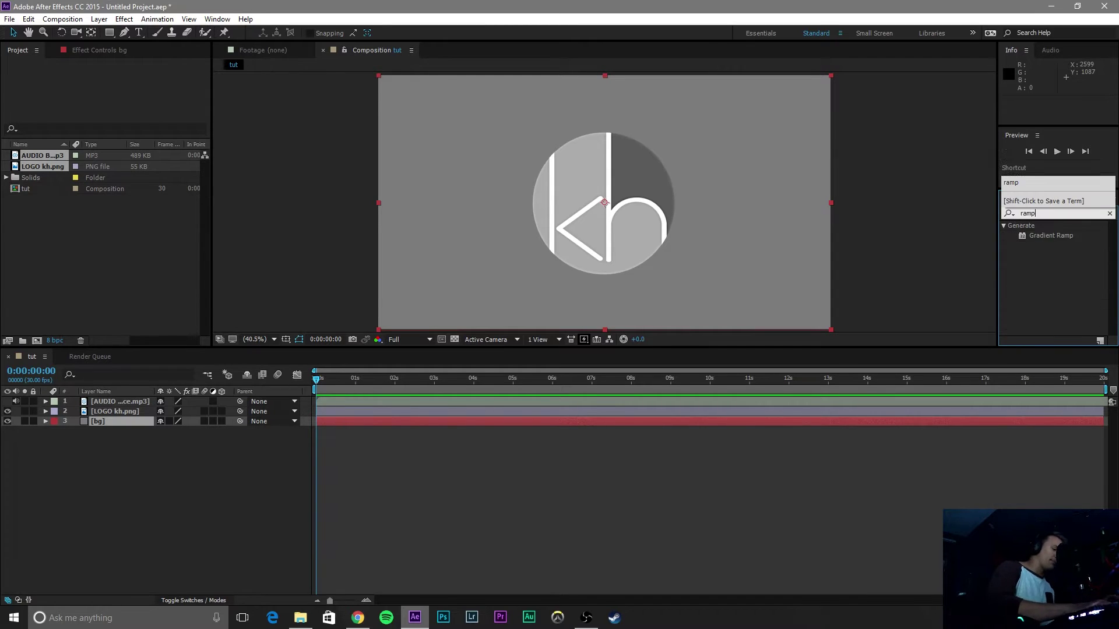
key(Return)
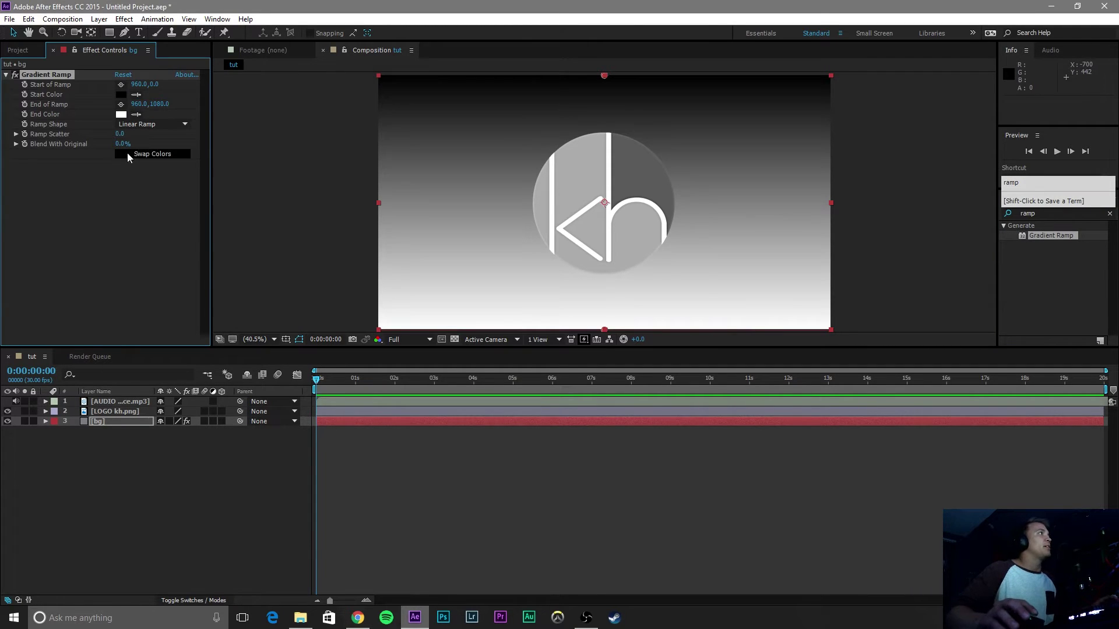
Step: Make the ramp radial from 960,540 to 960,3576 and swap colours so the centre is white
click(149, 117)
click(152, 125)
click(140, 146)
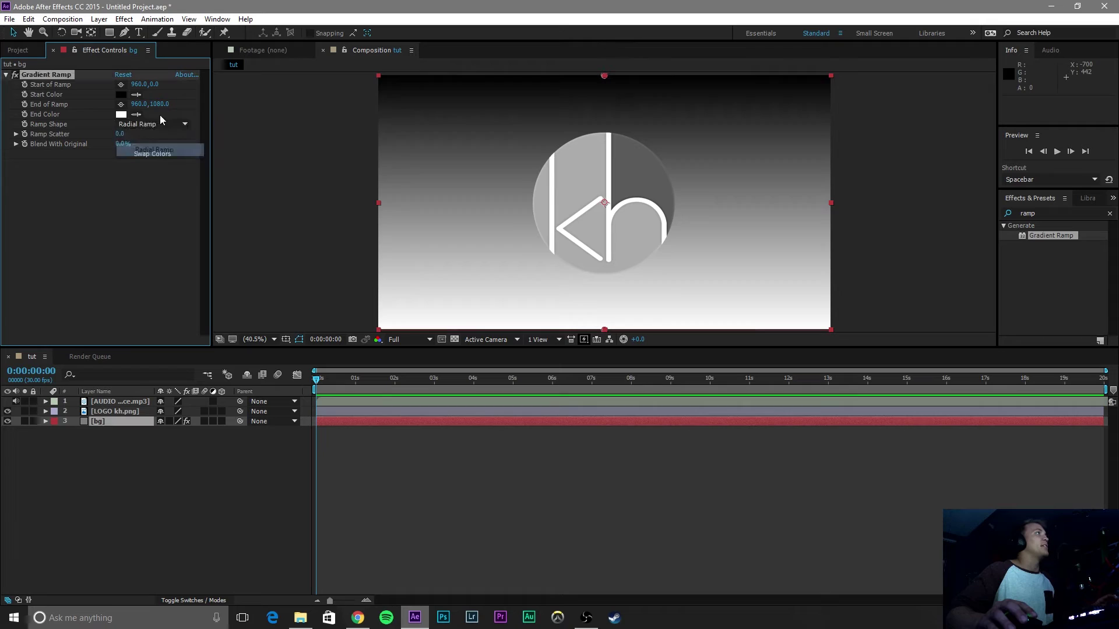
drag(155, 87, 440, 120)
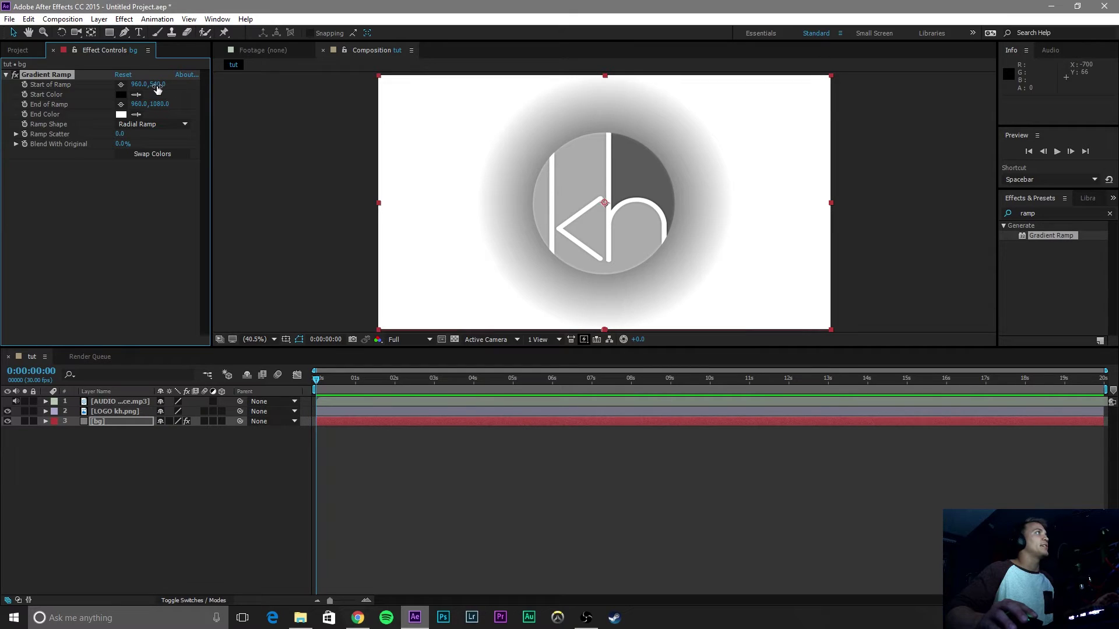
drag(157, 106, 1115, 118)
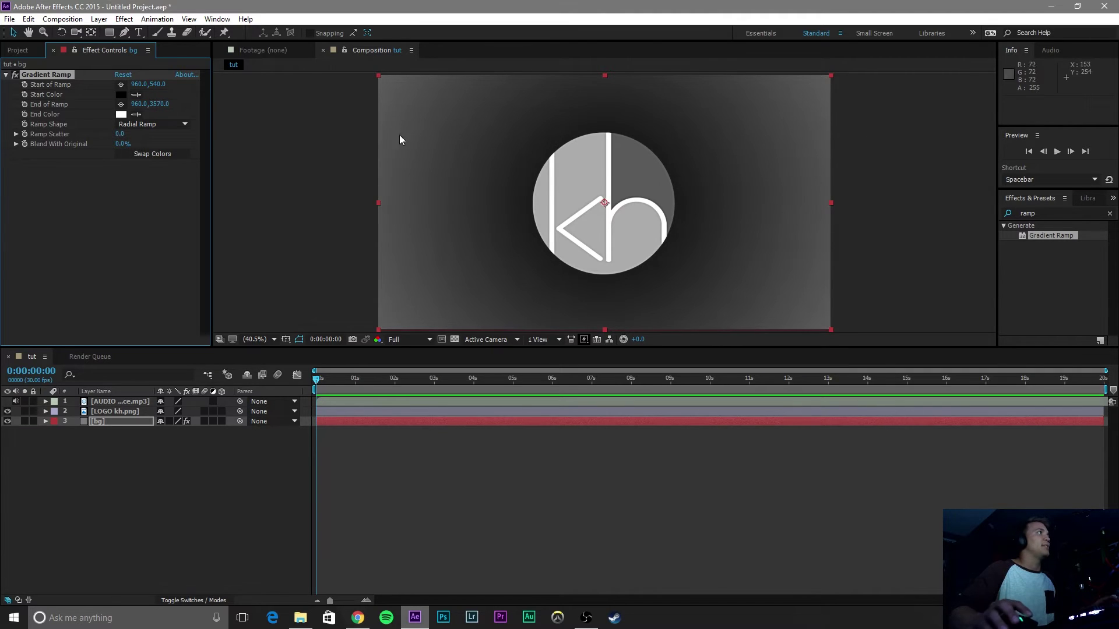
click(162, 153)
click(544, 476)
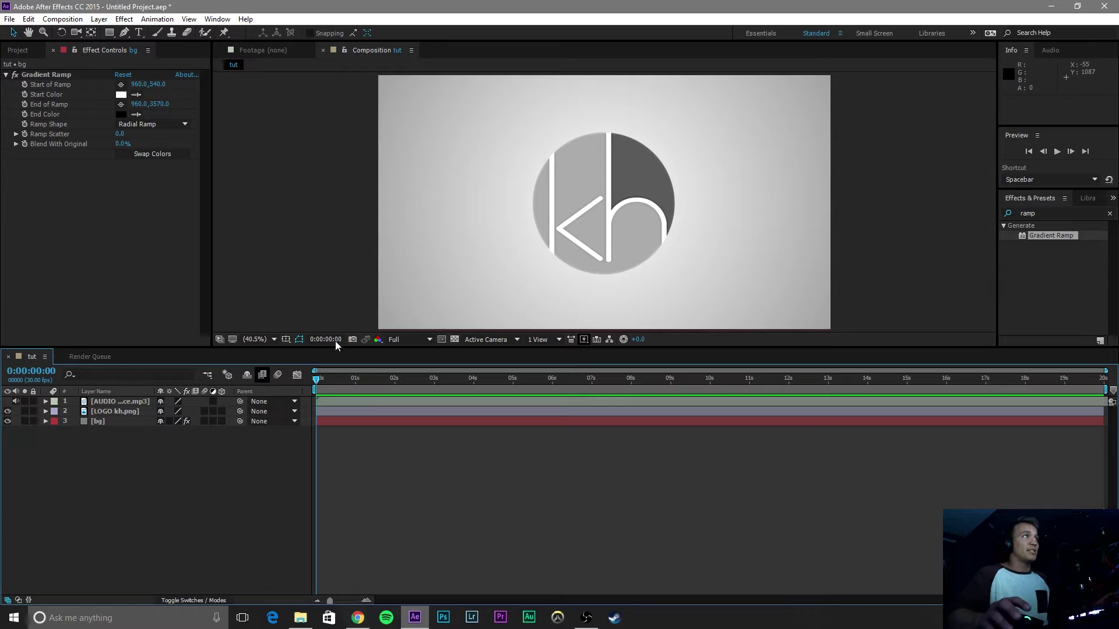
Step: Add a solid named 'particle effect' and place it below the logo layer, above bg
right_click(148, 485)
mouse_move(187, 491)
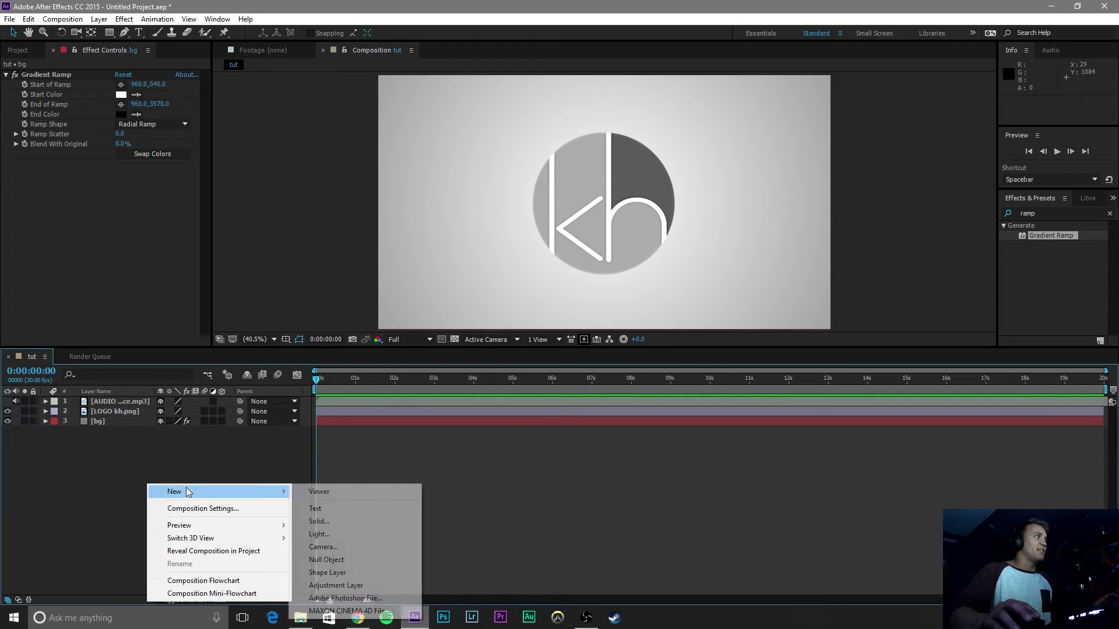
click(351, 524)
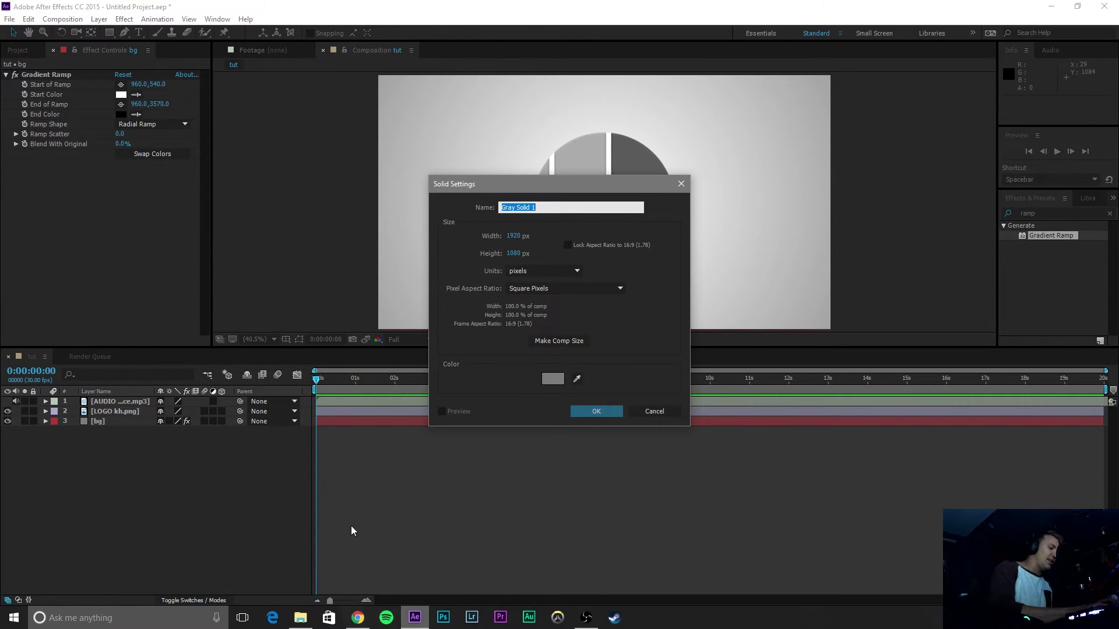
text(particle effect)
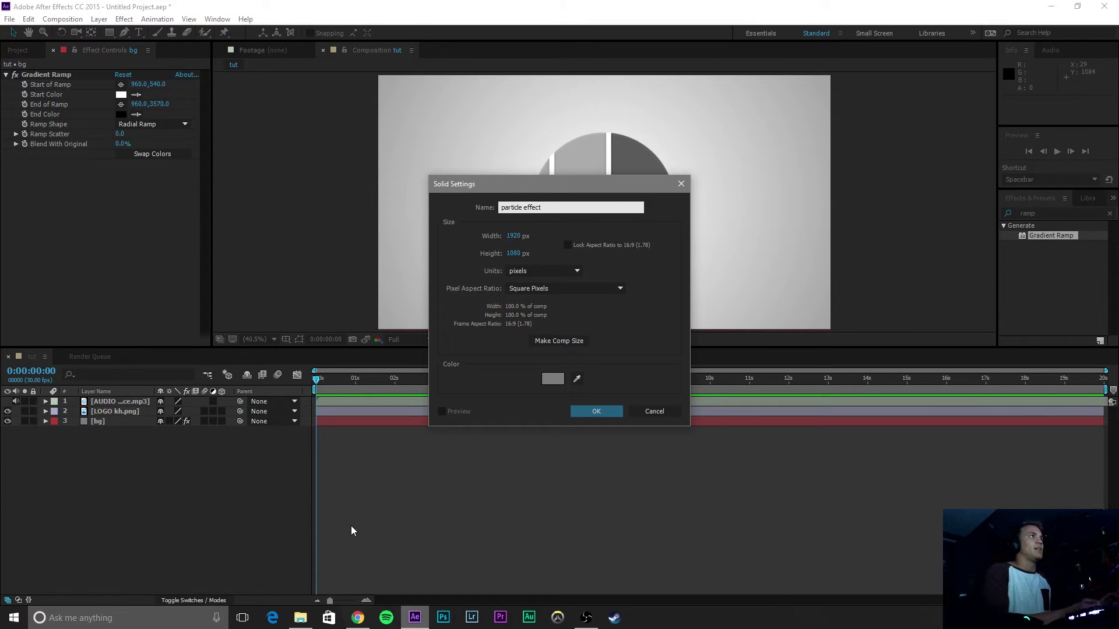
key(Return)
drag(119, 402, 116, 425)
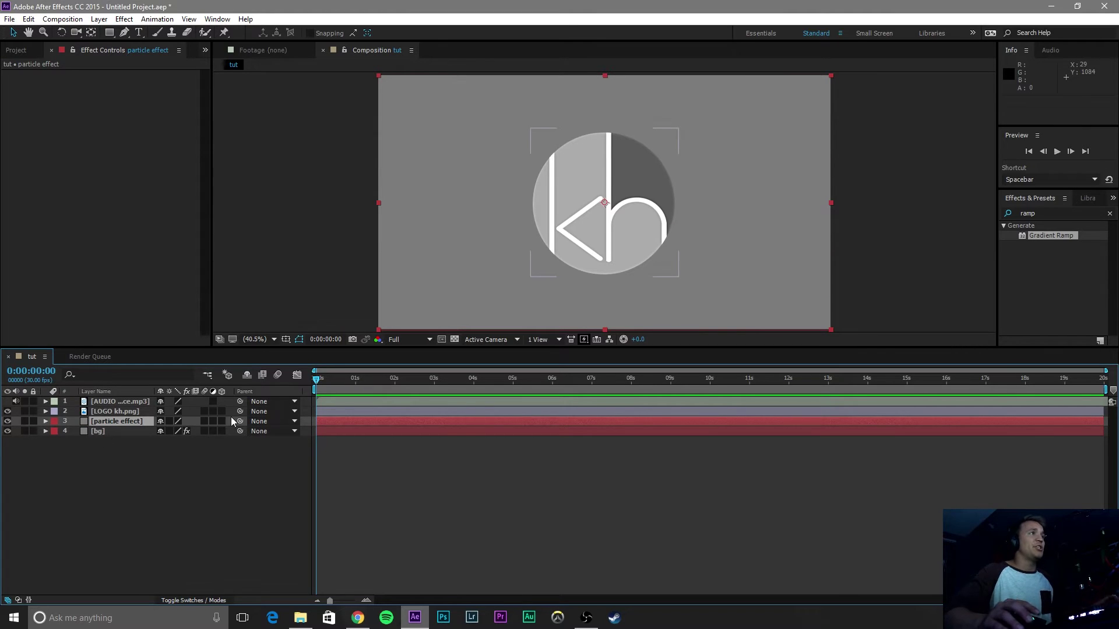
Step: Apply CC Particle World to the particle effect layer
click(1110, 215)
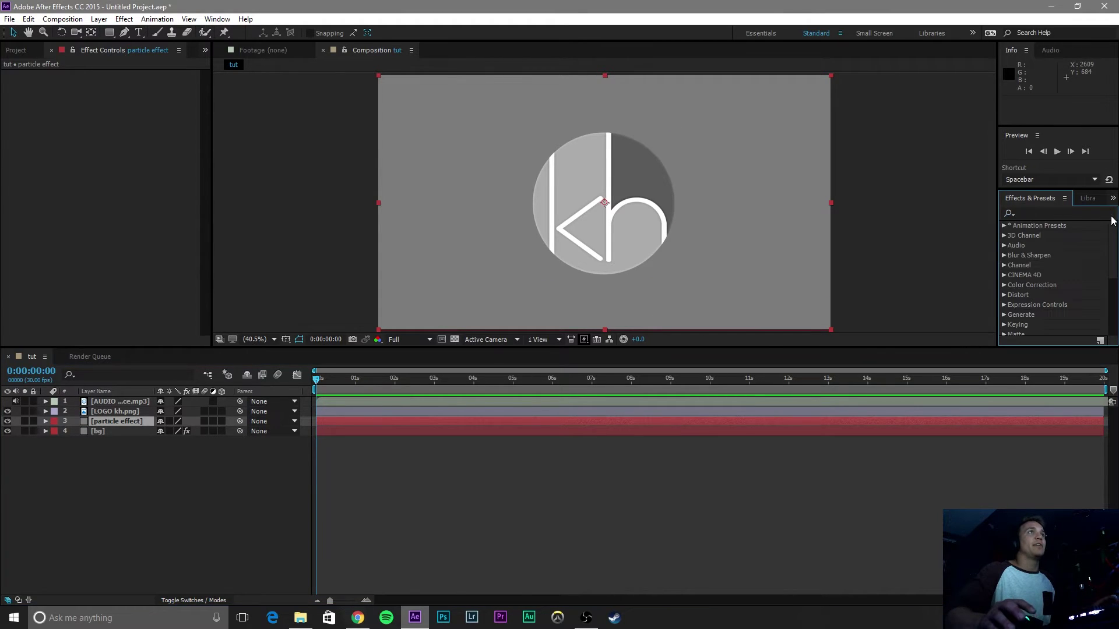
click(1064, 213)
text(partic)
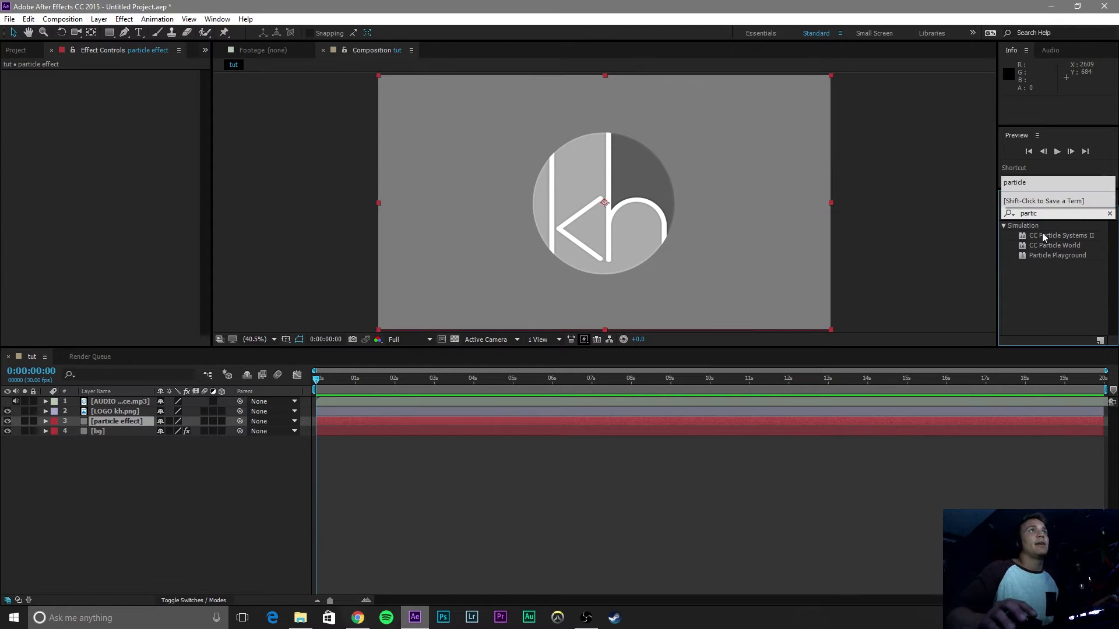
click(1067, 246)
drag(1054, 247, 124, 422)
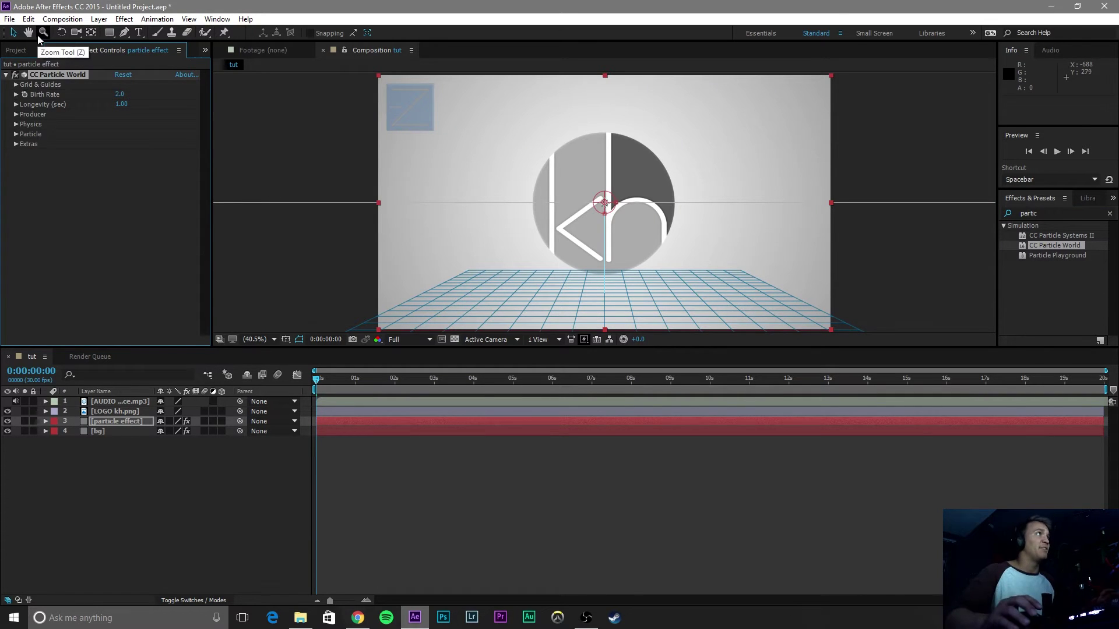
Step: Turn off Position, Radius, Motion Path, Grid, Horizon and Axis Box guides
click(16, 84)
click(118, 95)
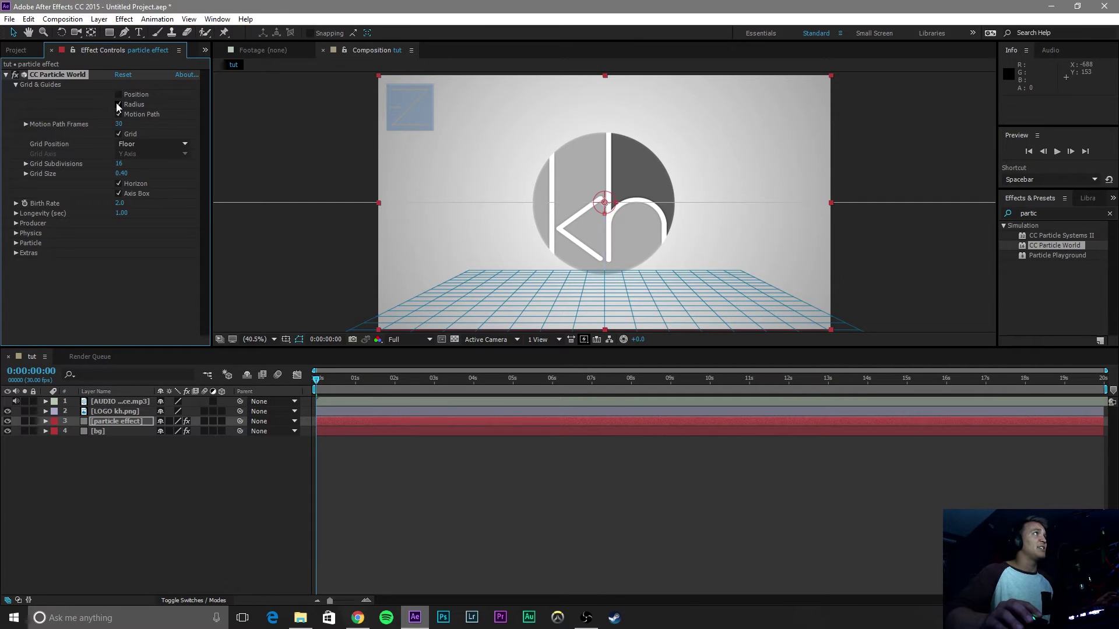
click(118, 104)
click(118, 114)
click(119, 134)
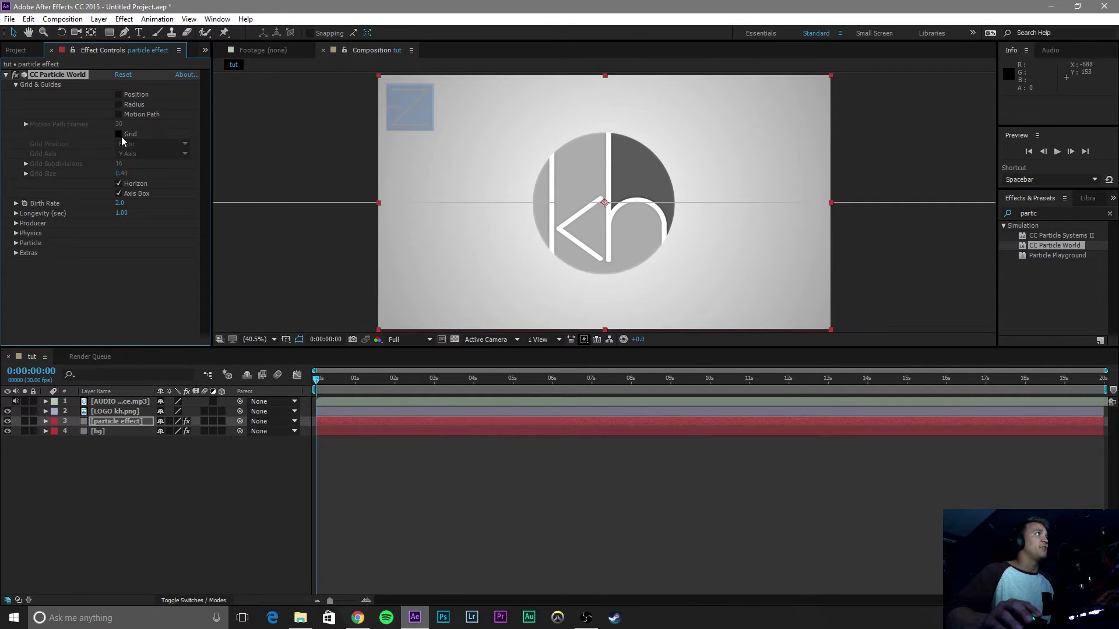
click(119, 184)
click(119, 193)
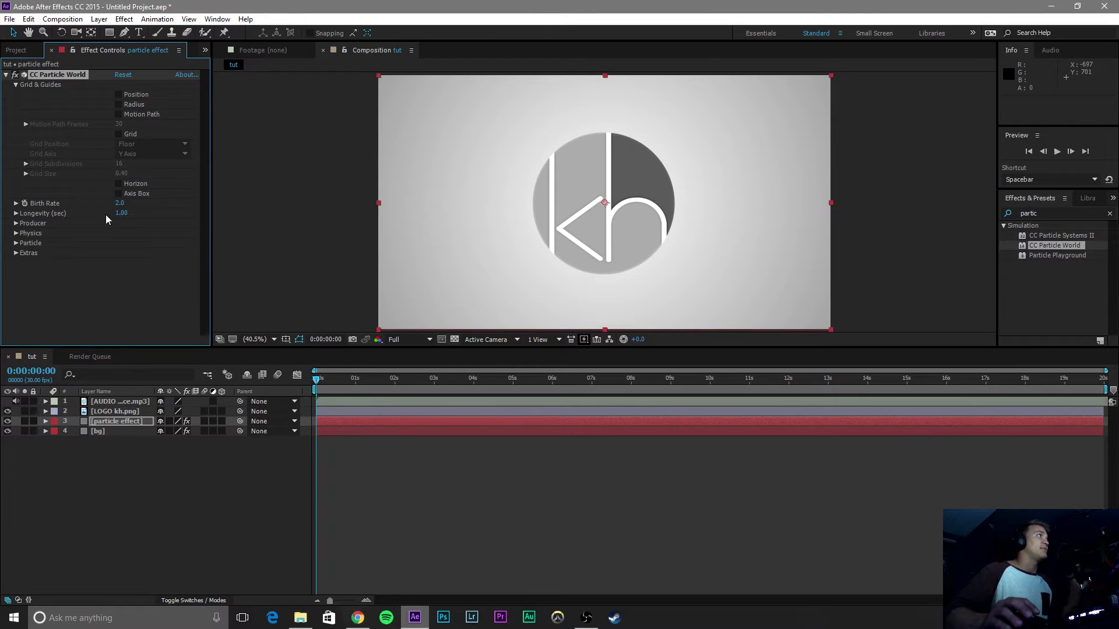
click(16, 85)
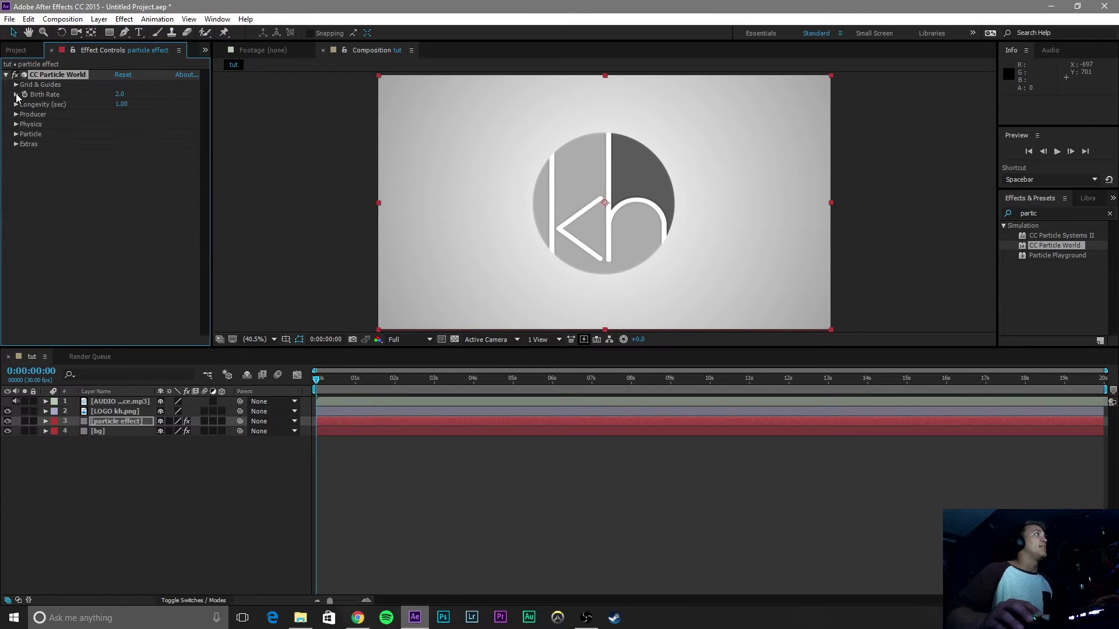
Step: Preview the particles and lower Birth Rate to 0.8
click(15, 94)
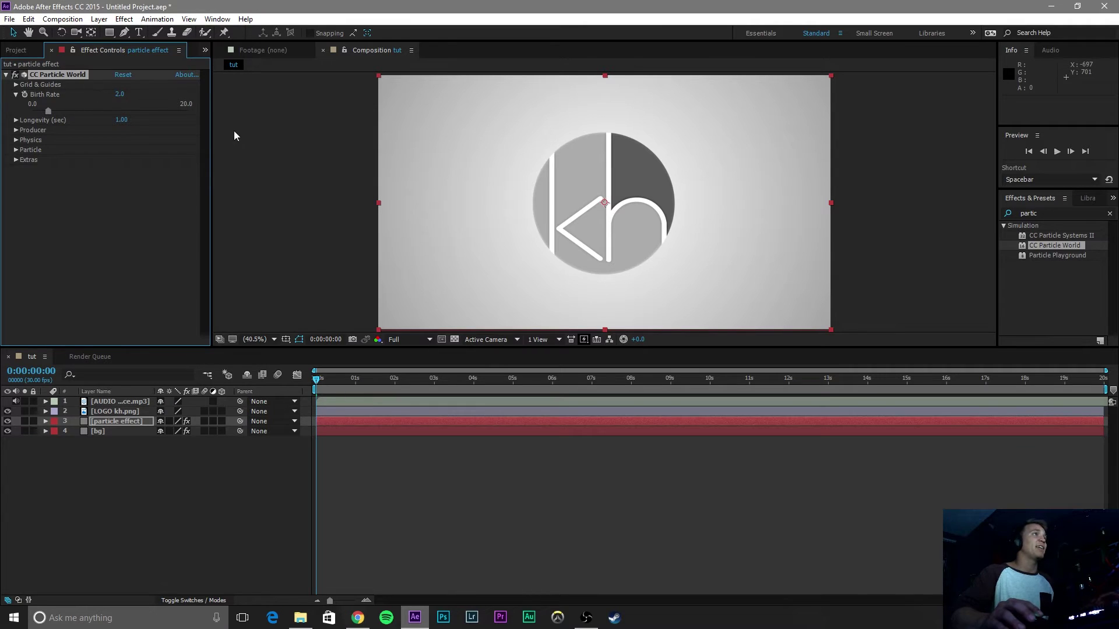
key(space)
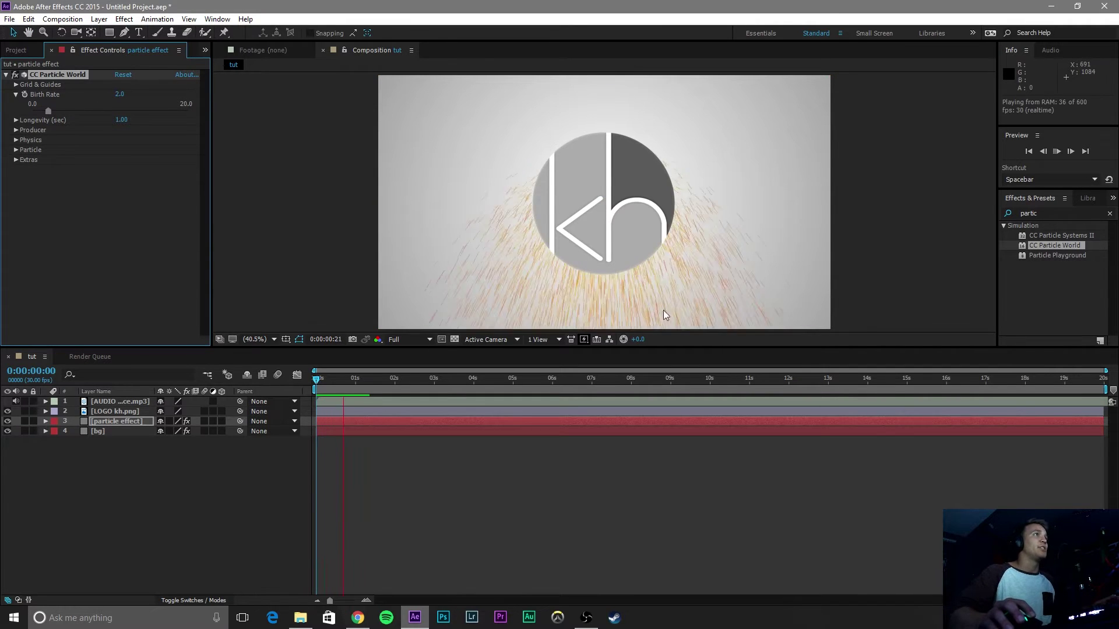
key(space)
click(7, 402)
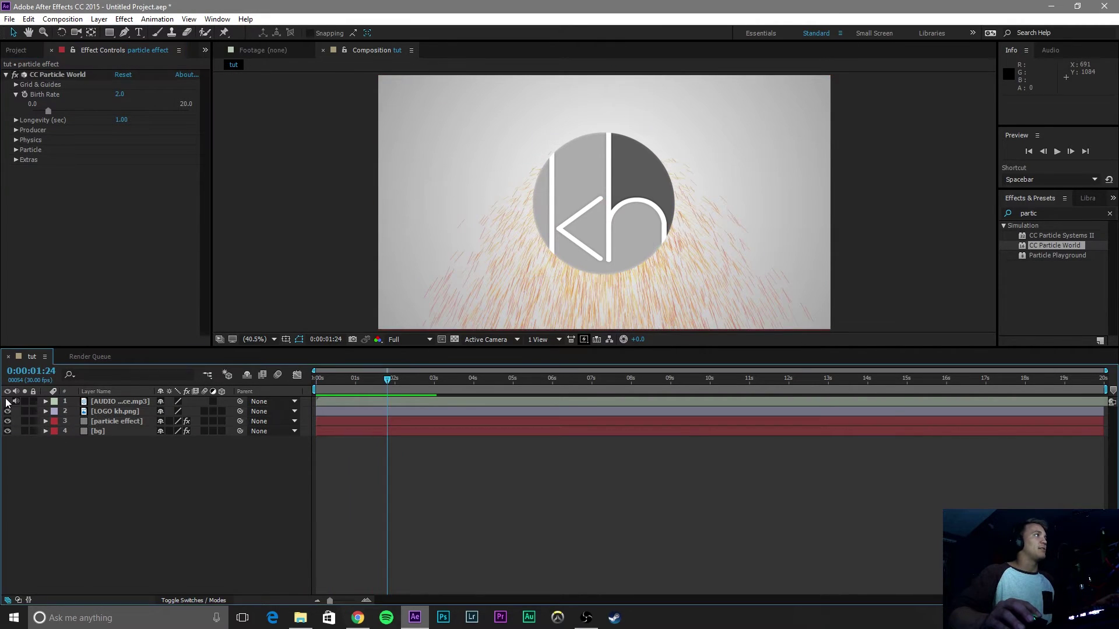
key(Home)
key(space)
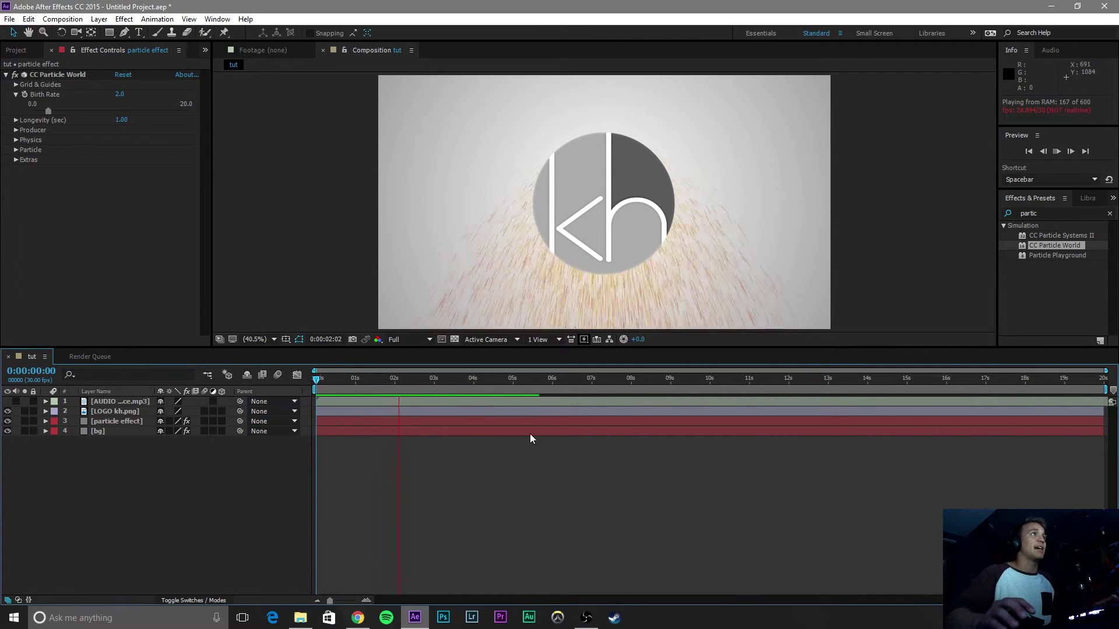
key(space)
mouse_move(48, 111)
mouse_down()
mouse_move(23, 110)
mouse_move(62, 110)
mouse_move(39, 110)
mouse_up()
key(space)
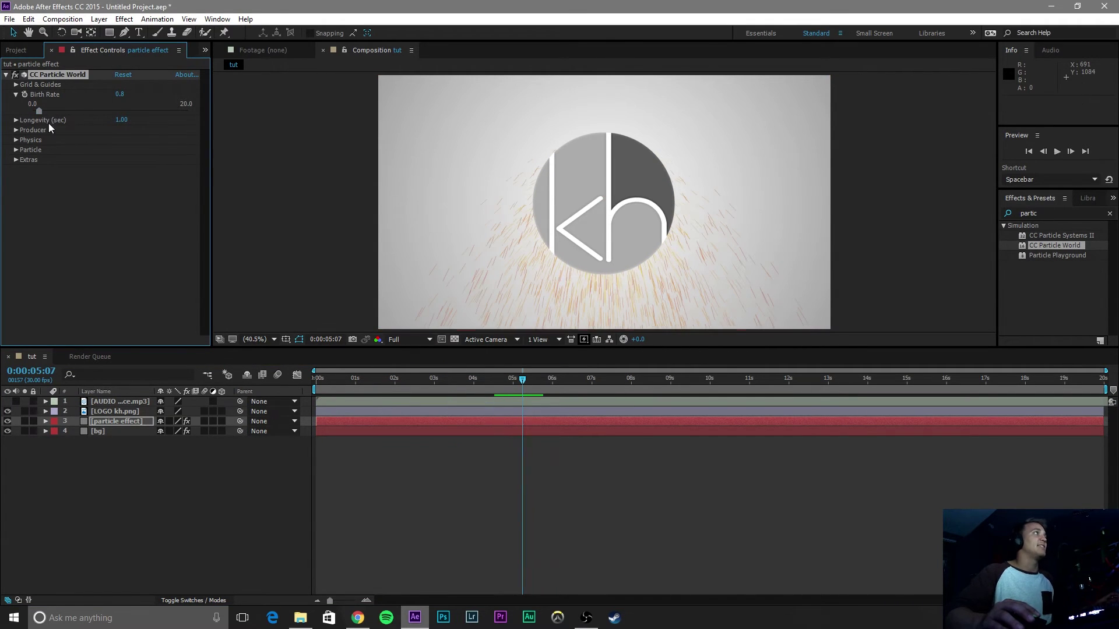
Step: Set particle Longevity to its maximum of 4.00 seconds
click(11, 122)
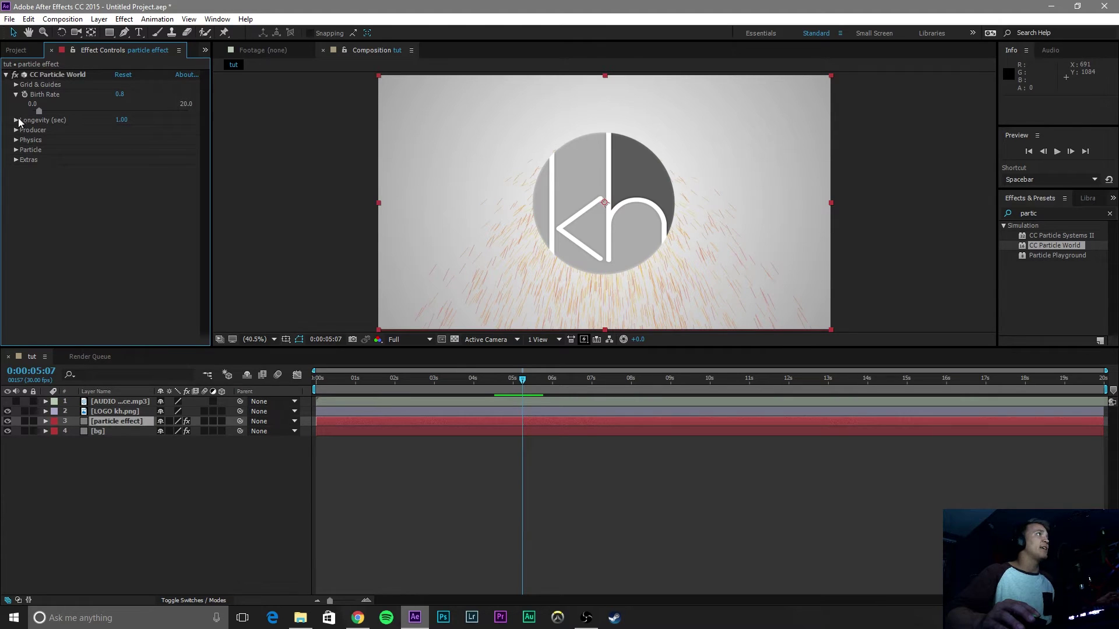
click(16, 120)
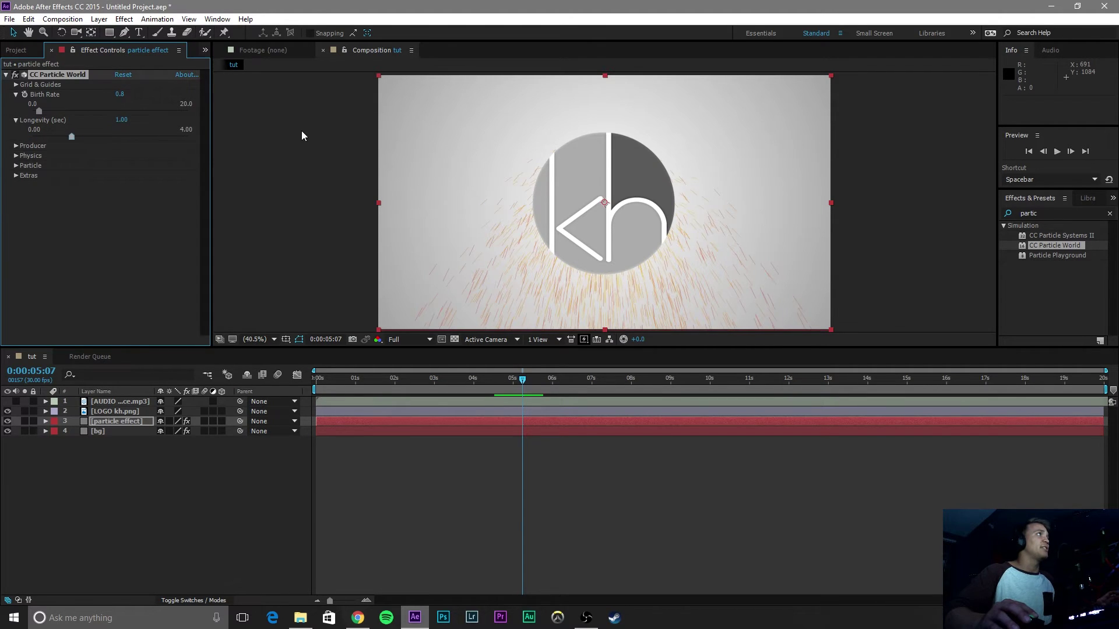
click(189, 136)
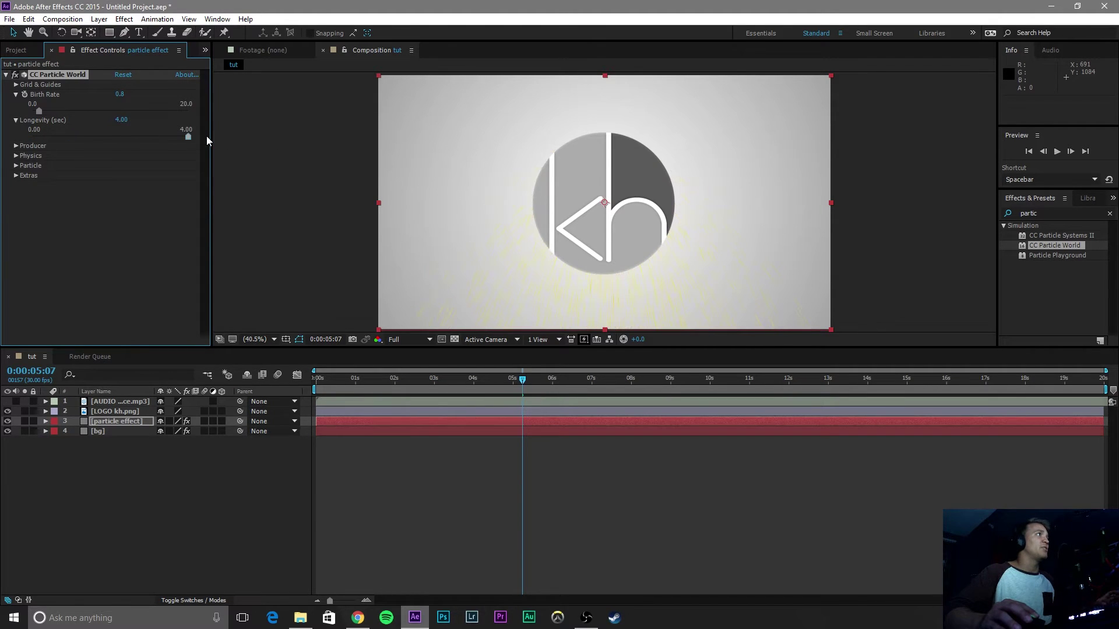
click(17, 146)
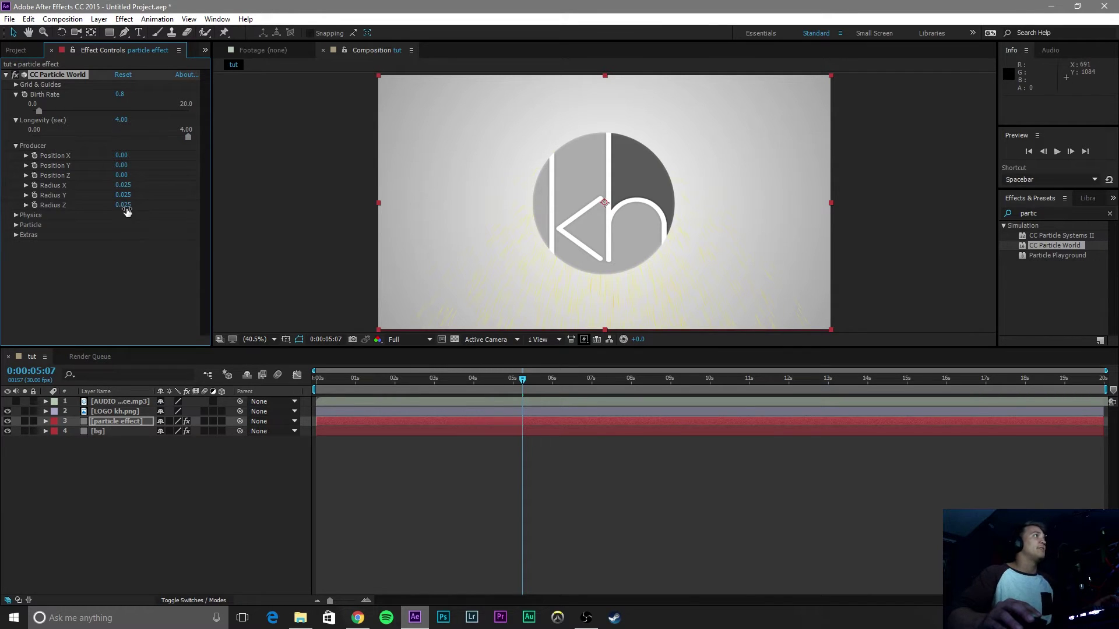
Step: Hide the kh logo layer and set particle Gravity to 0.000
key(space)
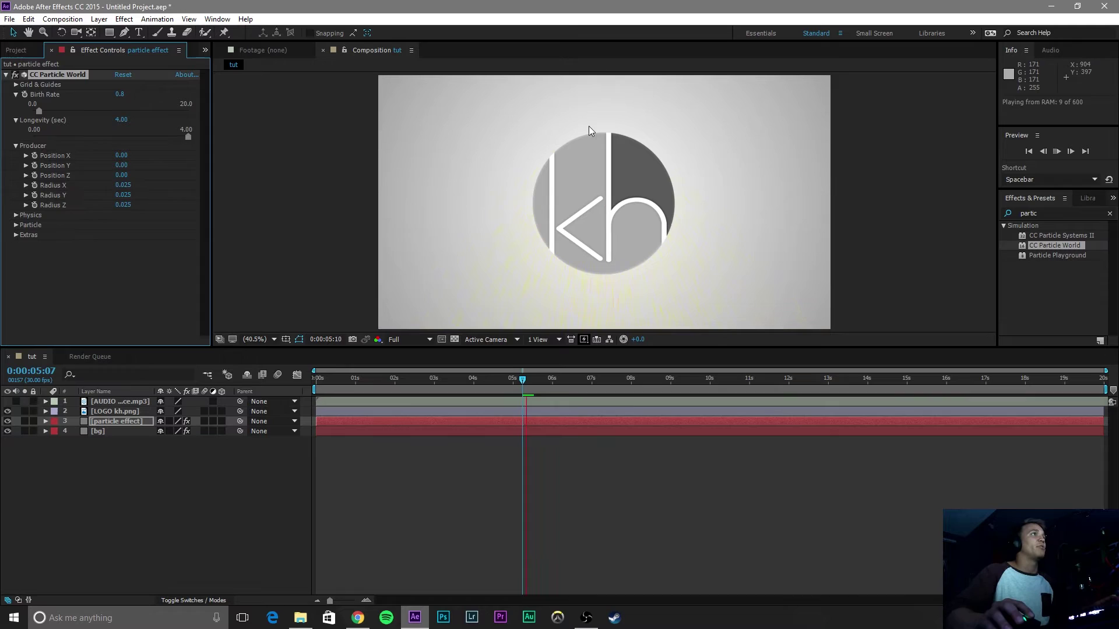
key(space)
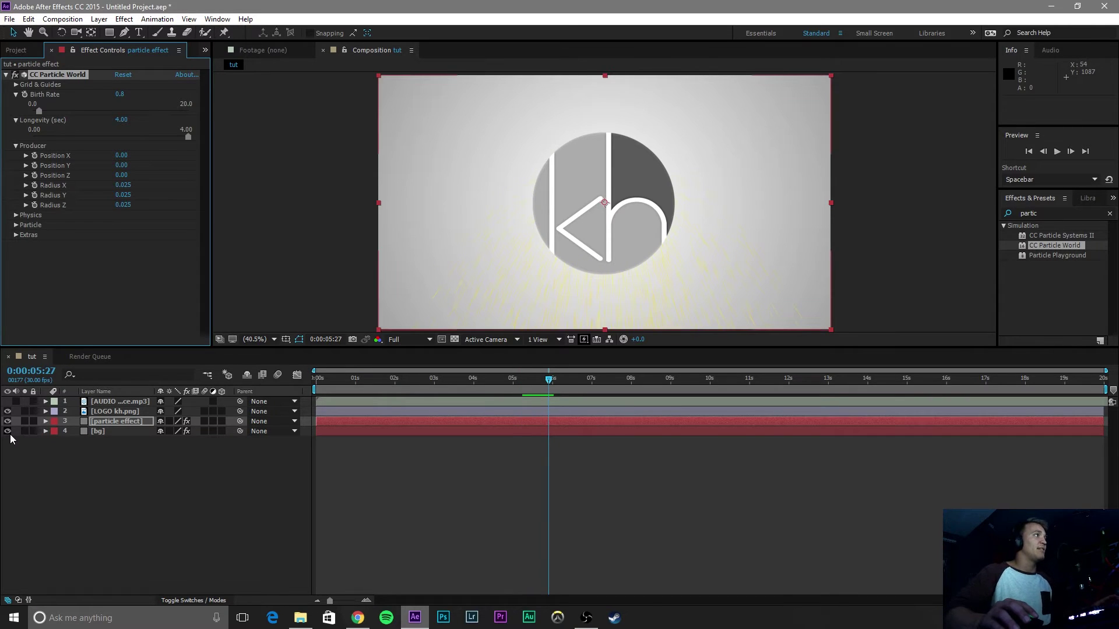
click(7, 411)
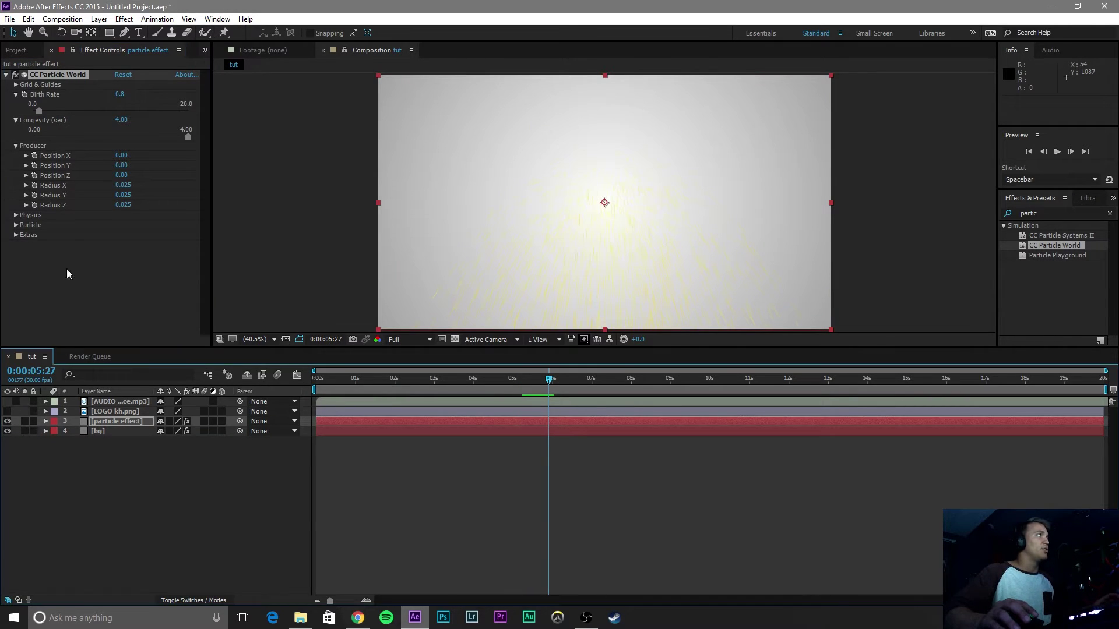
click(17, 216)
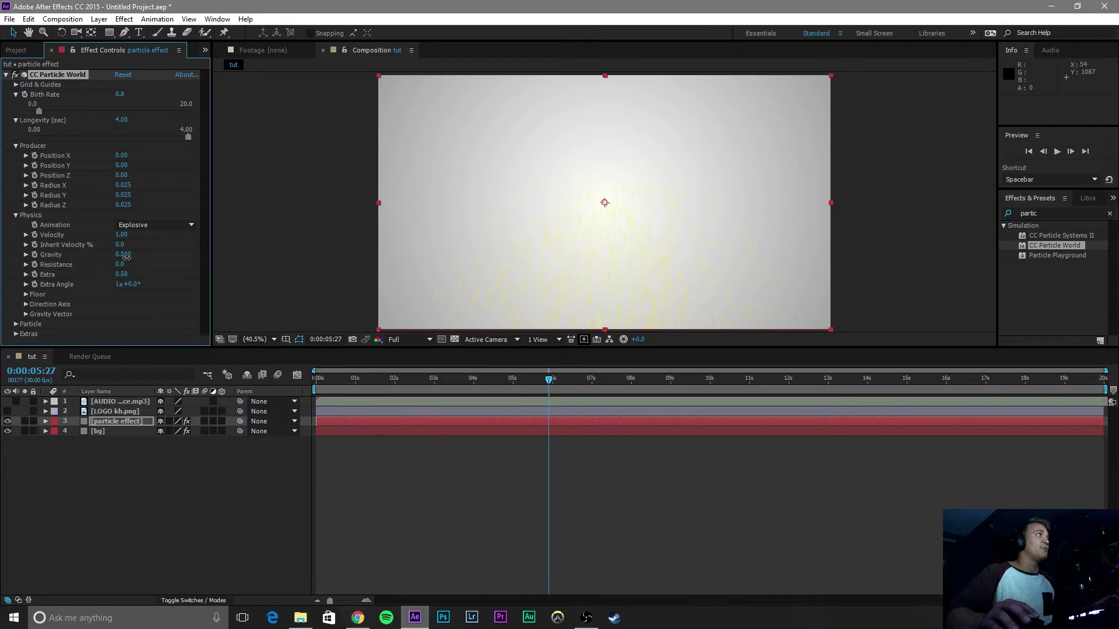
click(123, 255)
key(Return)
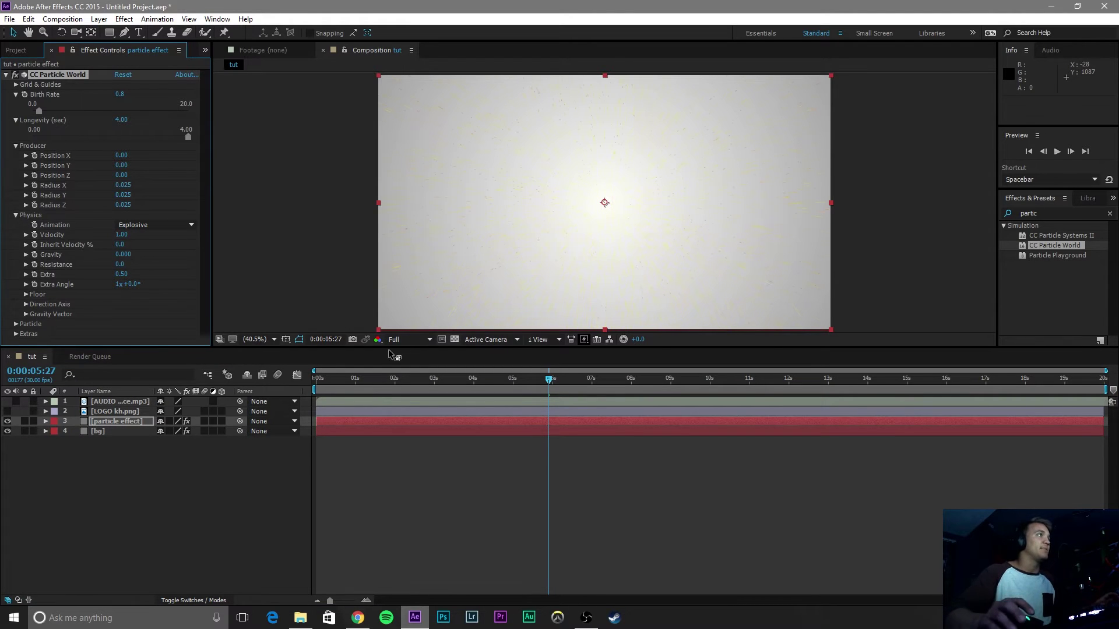
Step: Hide the bg layer and preview the particles from about 4 seconds
click(350, 502)
click(7, 431)
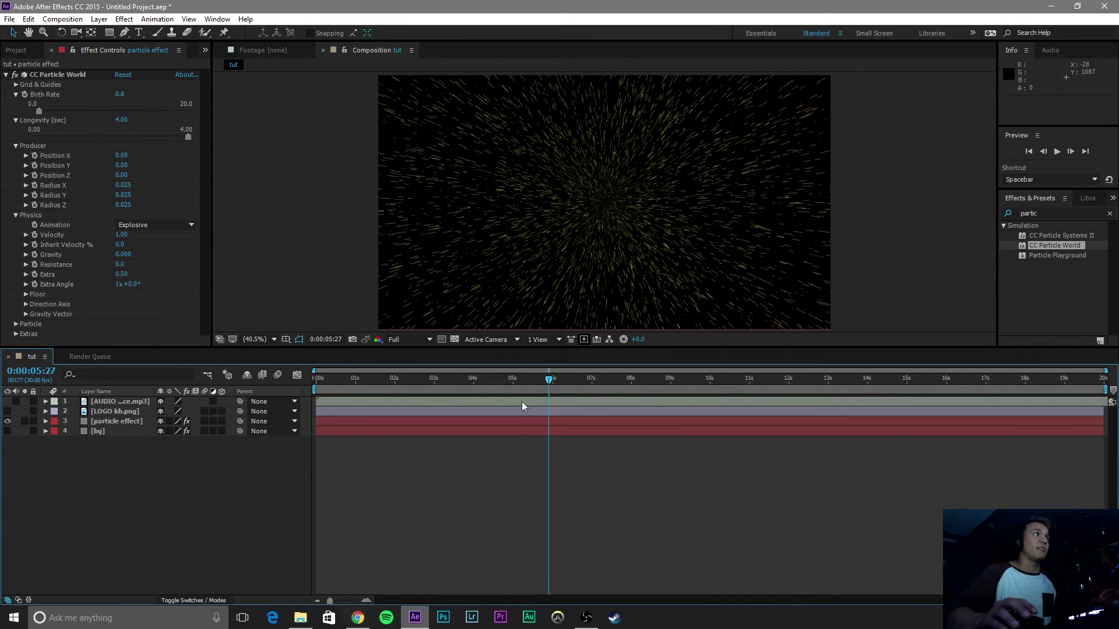
drag(548, 380, 412, 382)
key(space)
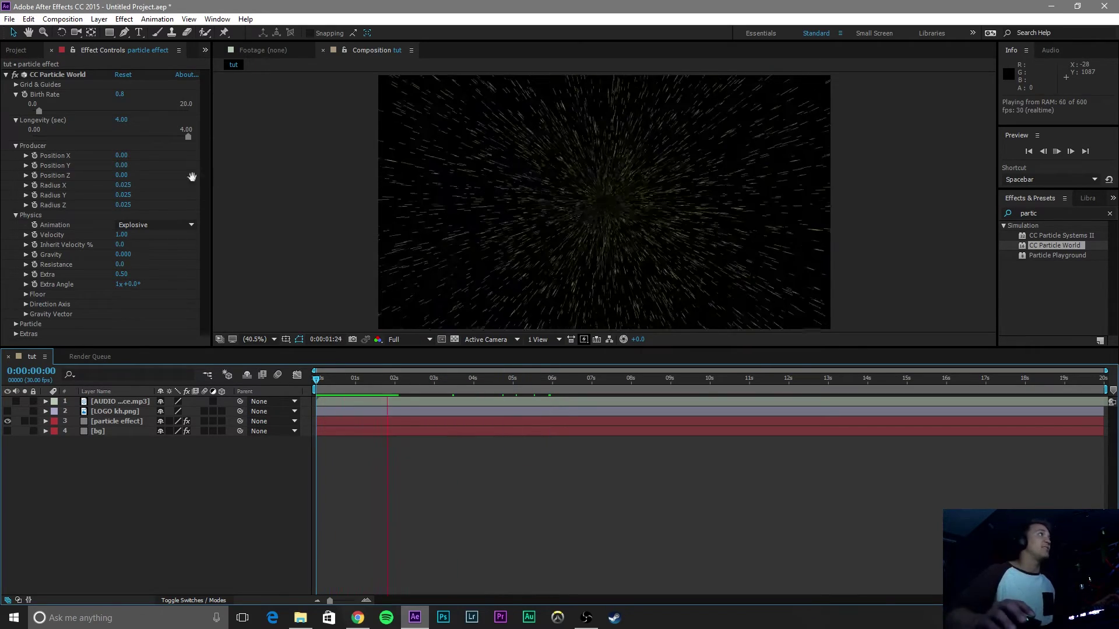
key(space)
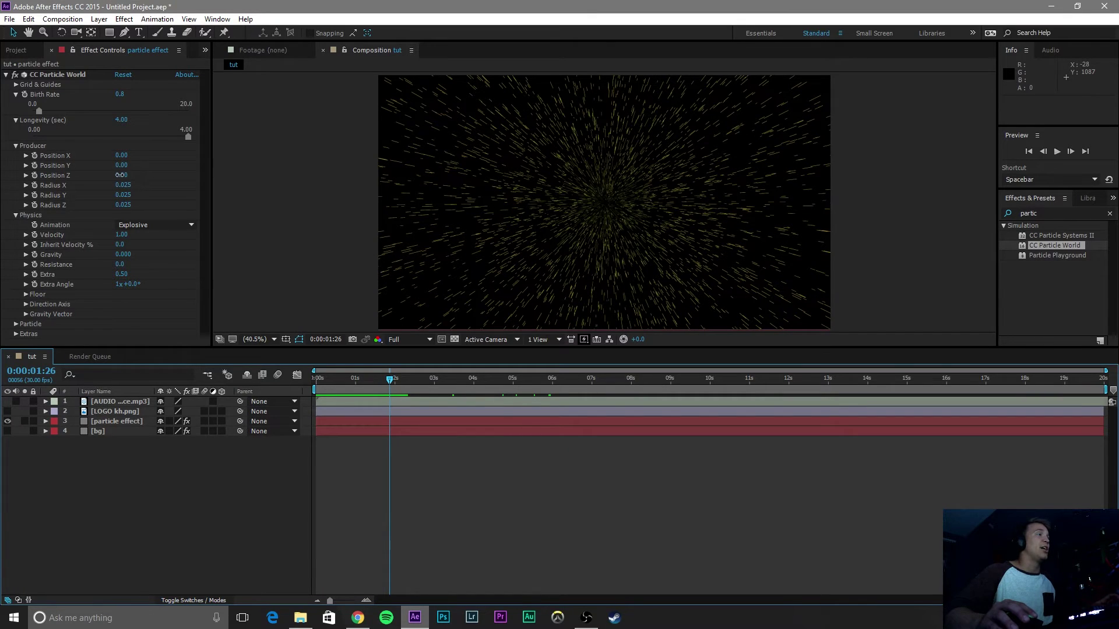
Step: Set the emitter Position Z to 1.50 and preview
drag(122, 176, 205, 177)
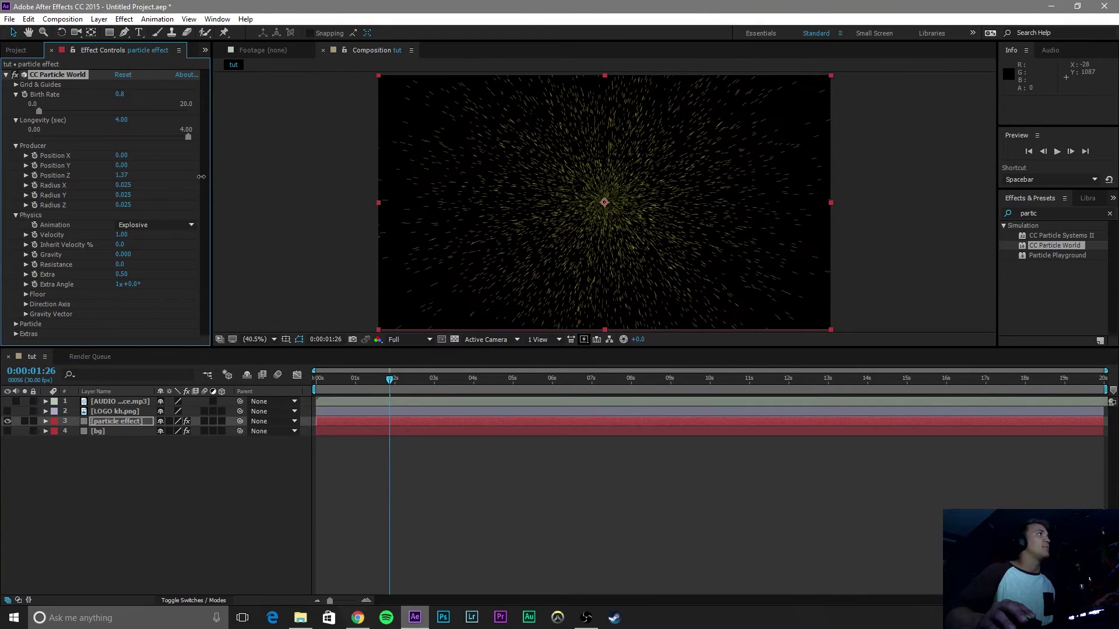
click(123, 175)
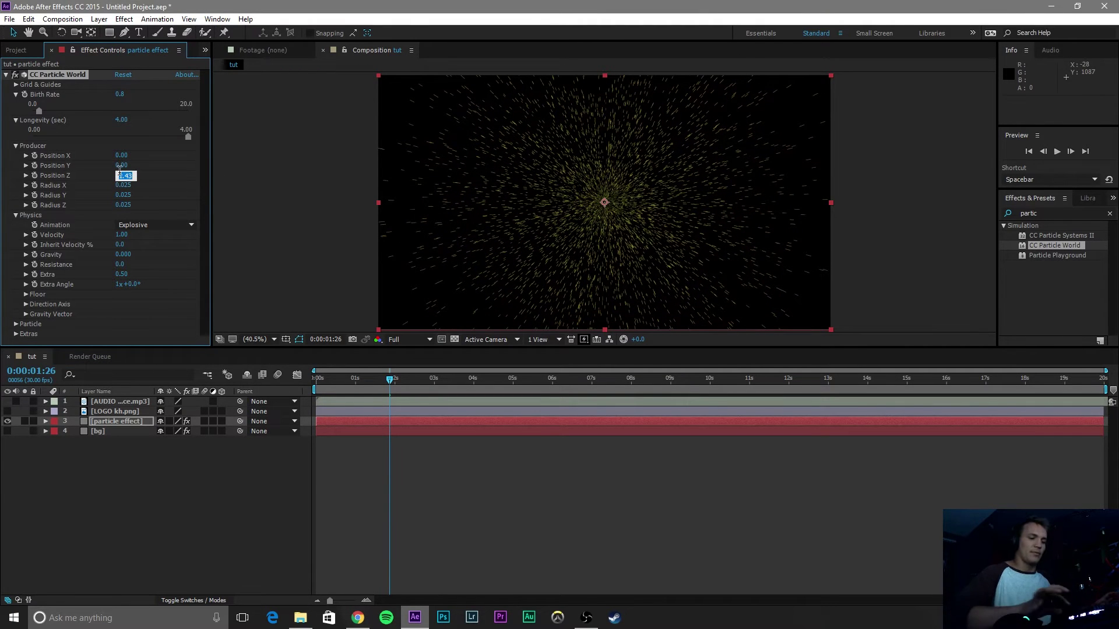
text(0)
key(Return)
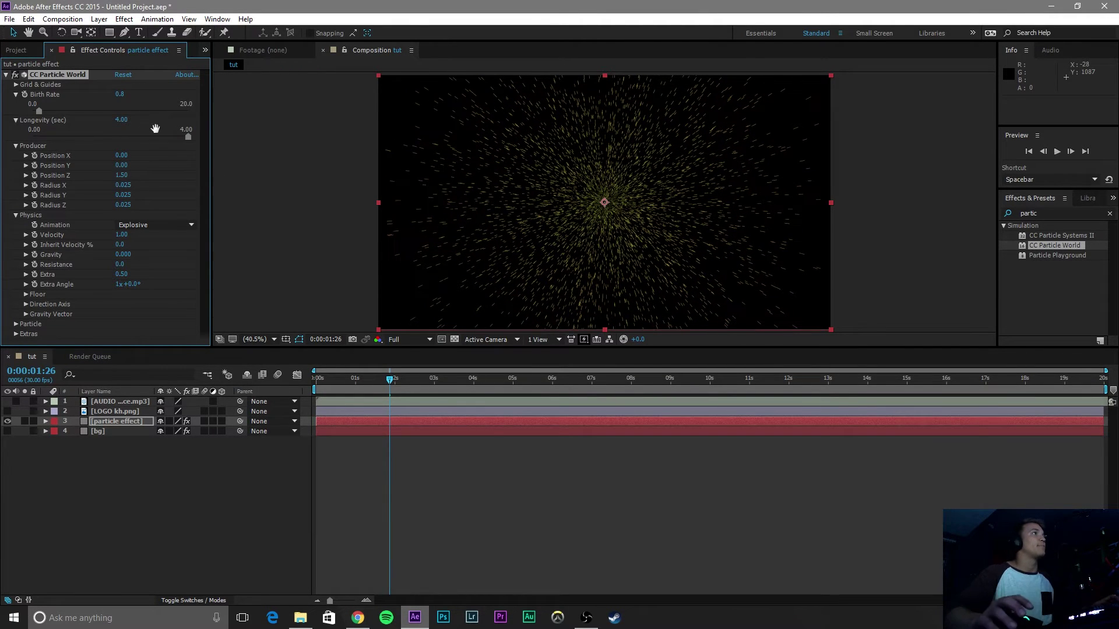
key(space)
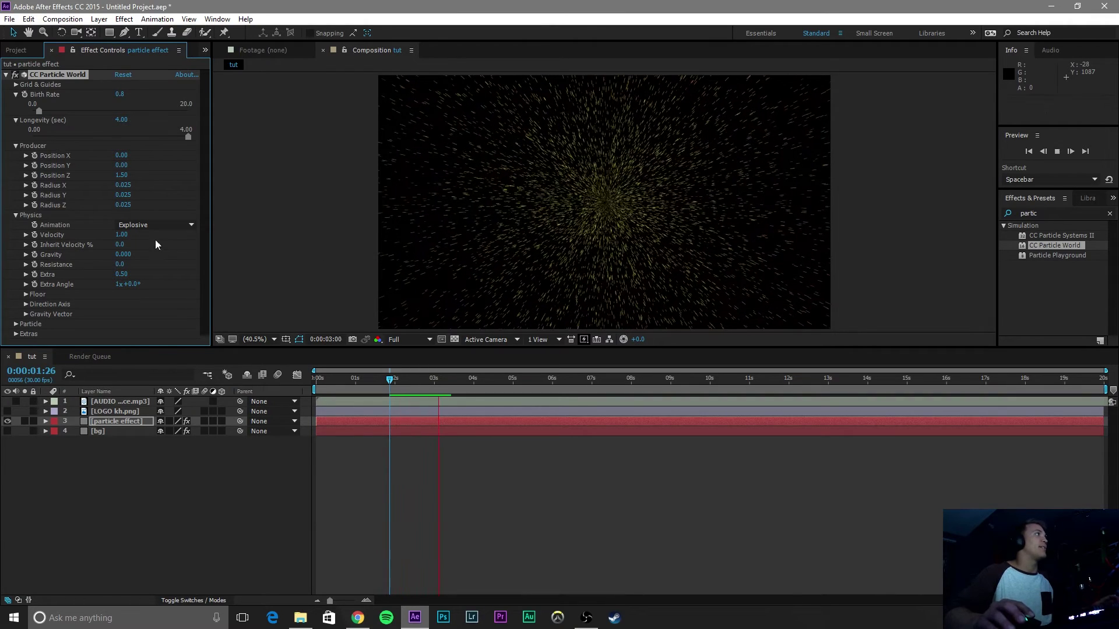
key(space)
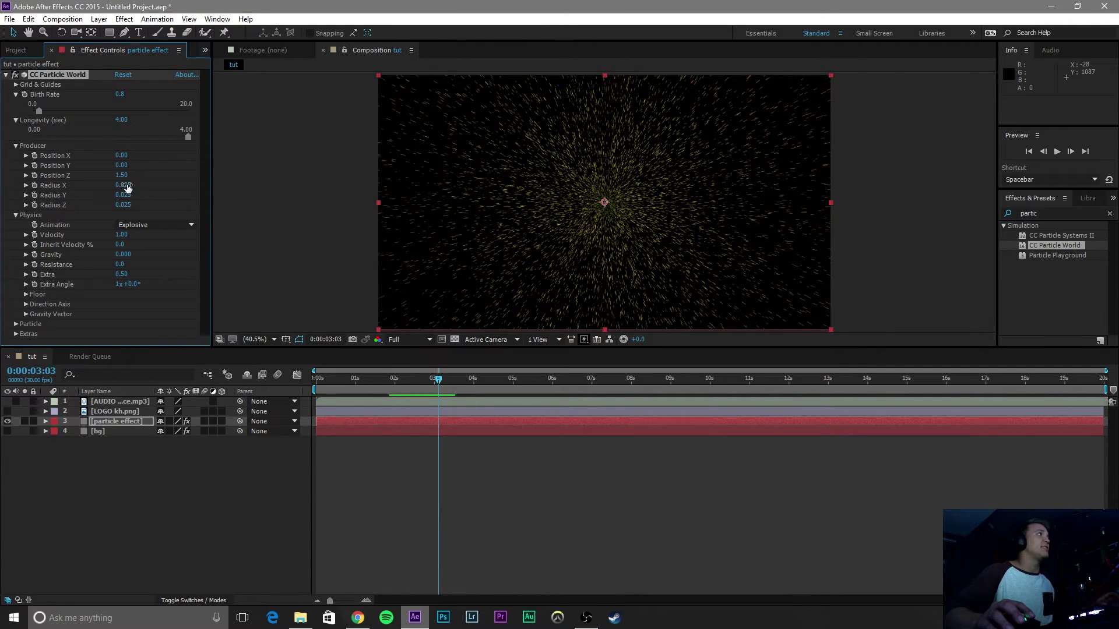
Step: Set the emitter Radius X and Radius Y to 0.750
mouse_move(134, 185)
mouse_down()
mouse_move(232, 181)
mouse_move(171, 185)
mouse_up()
click(124, 184)
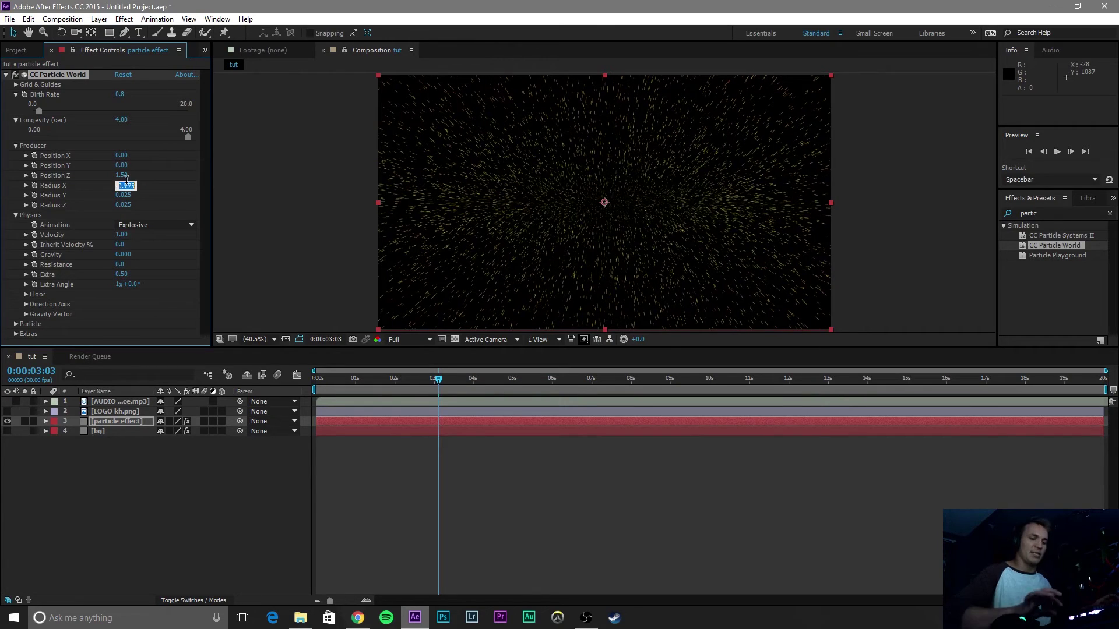
text(.75)
key(Return)
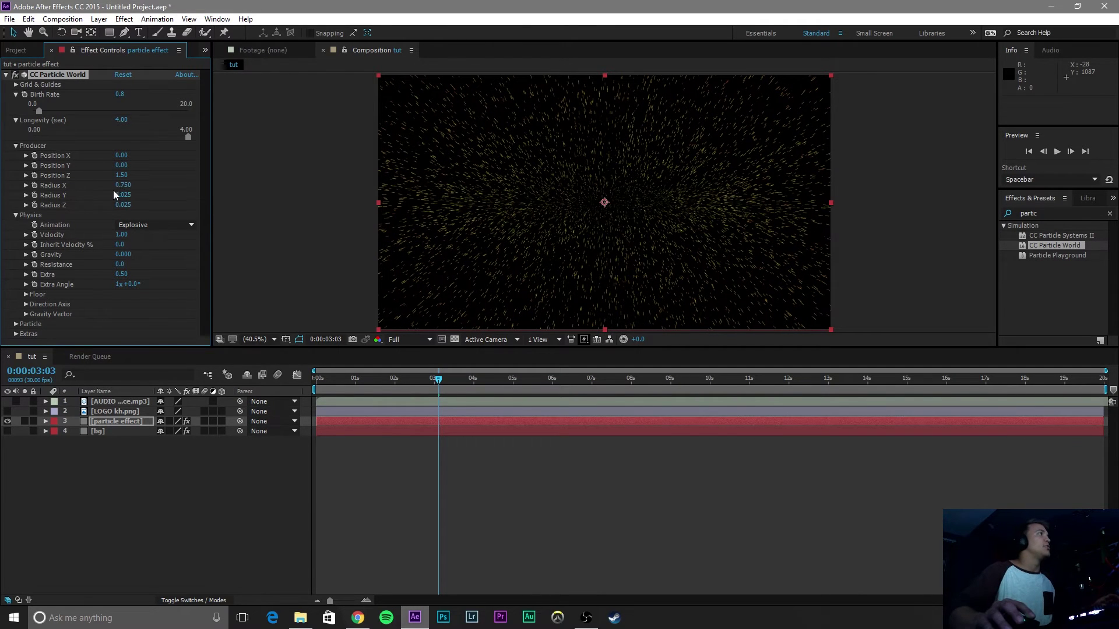
text(0.75)
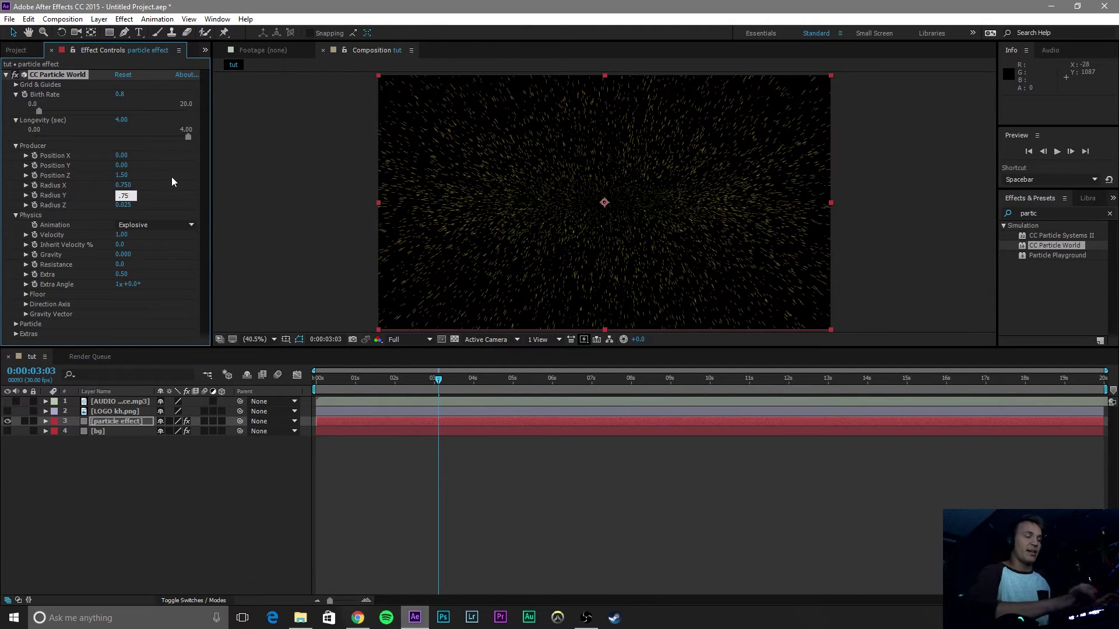
key(Return)
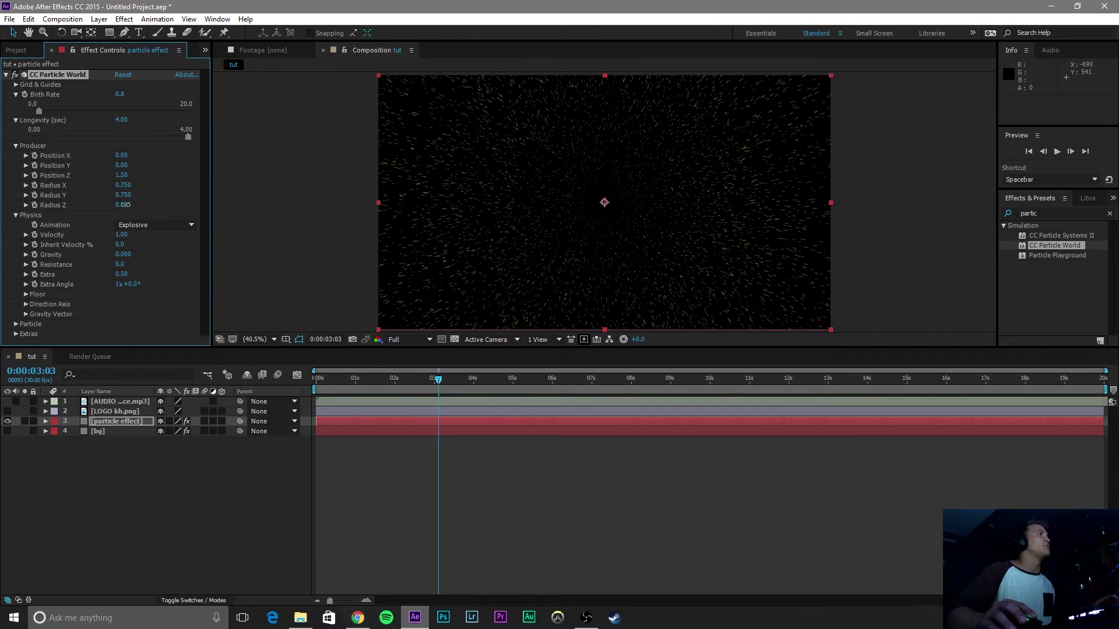
Step: Set the emitter Radius Z to 2.5 and preview
drag(125, 205, 298, 205)
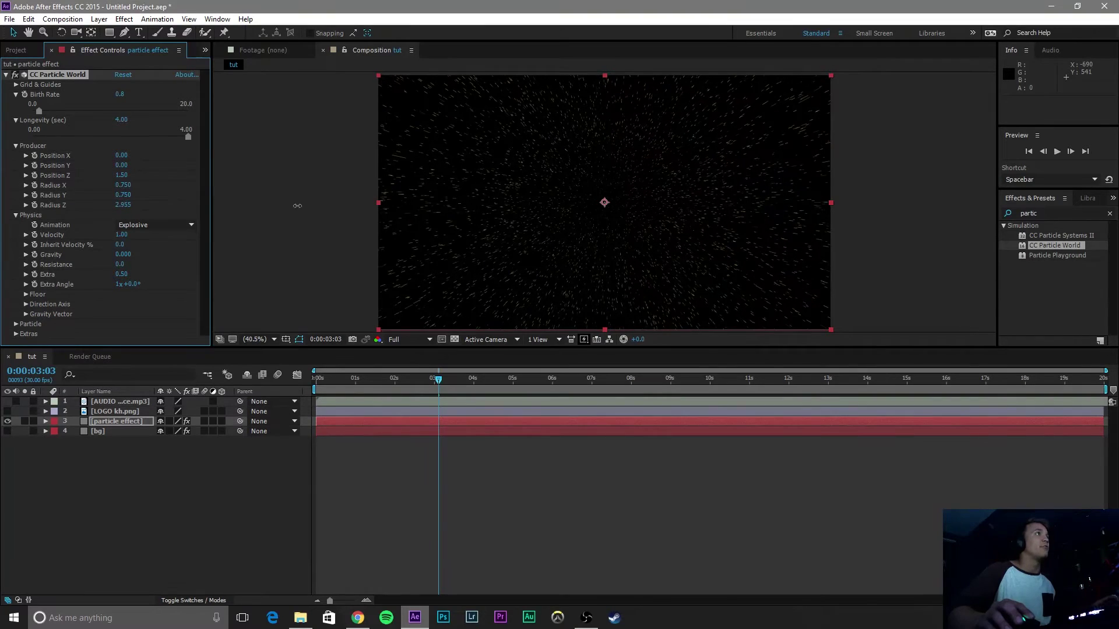
click(125, 205)
text(2.5)
key(Return)
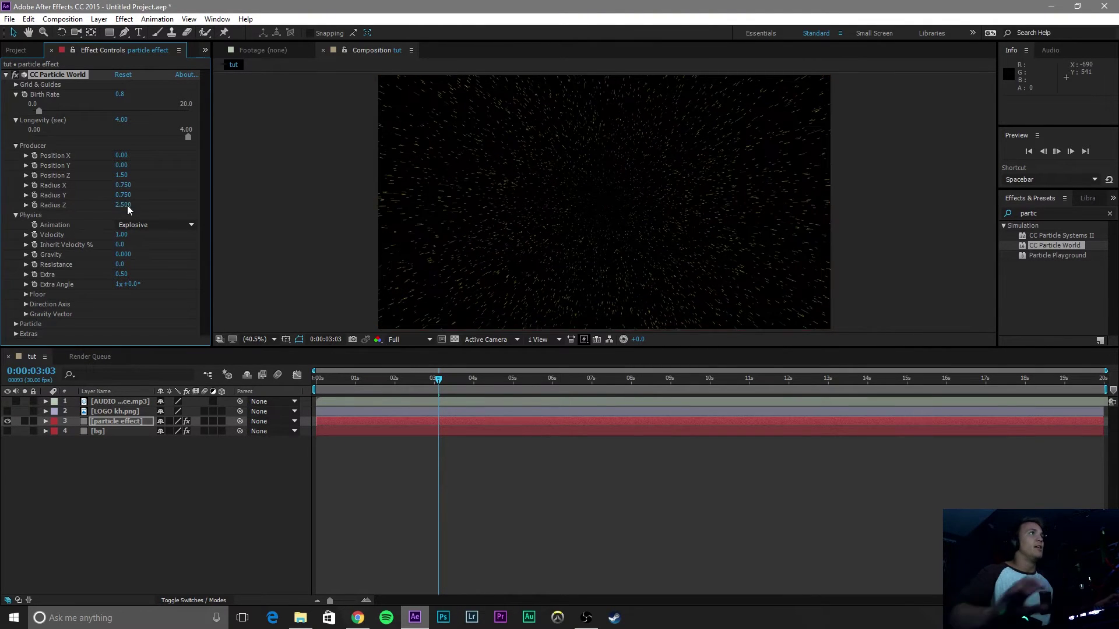
key(space)
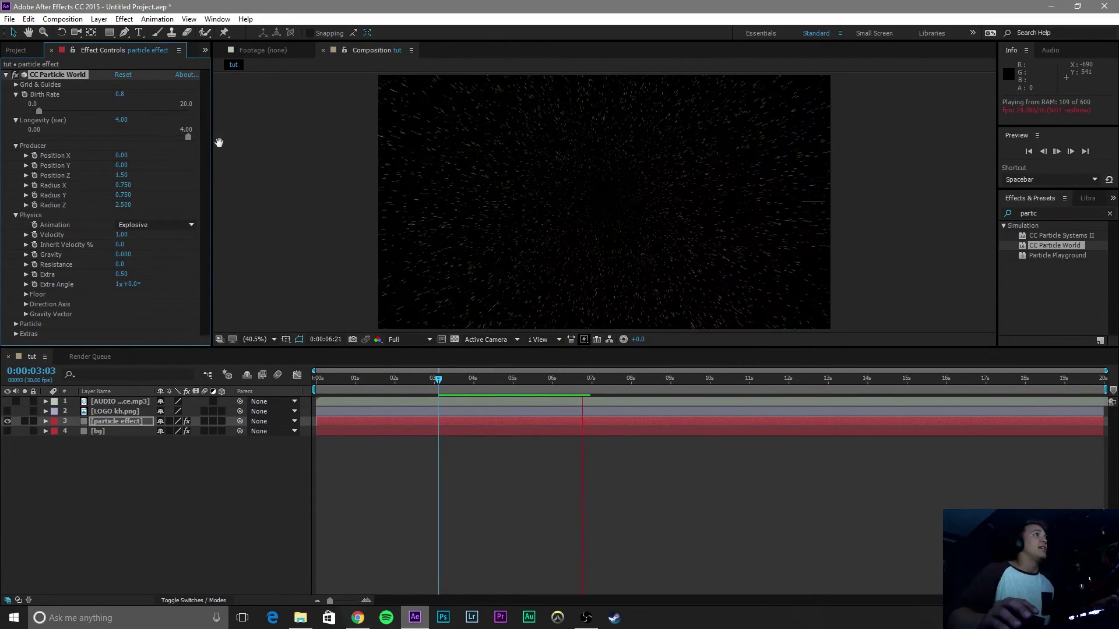
key(space)
Step: Lower Birth Rate to 0.1 and preview the sparser particles
drag(42, 113, 38, 113)
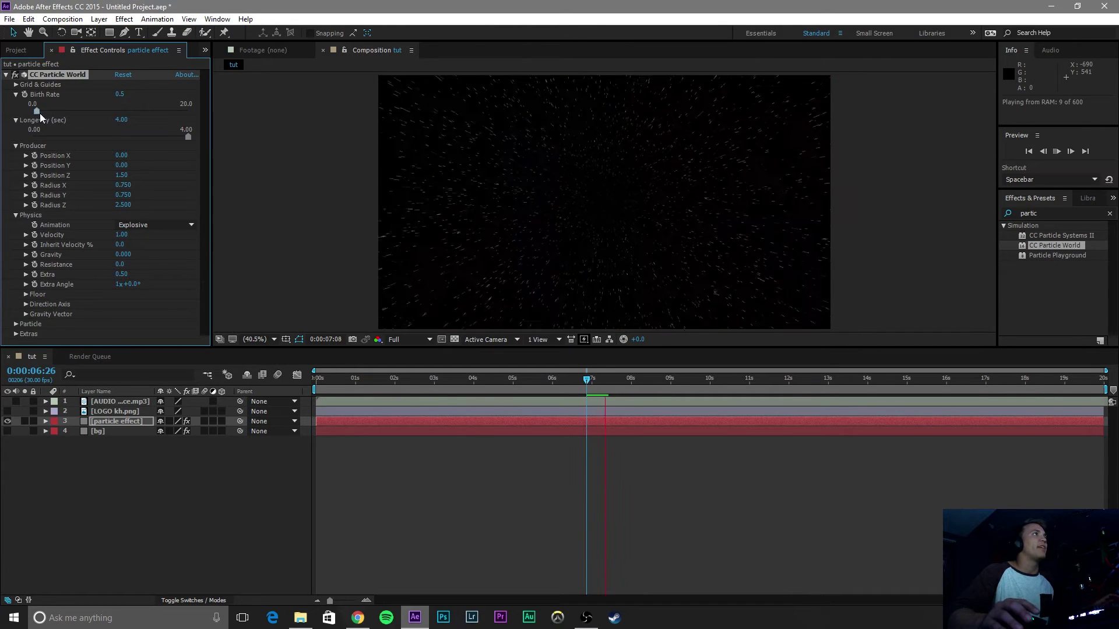
click(123, 94)
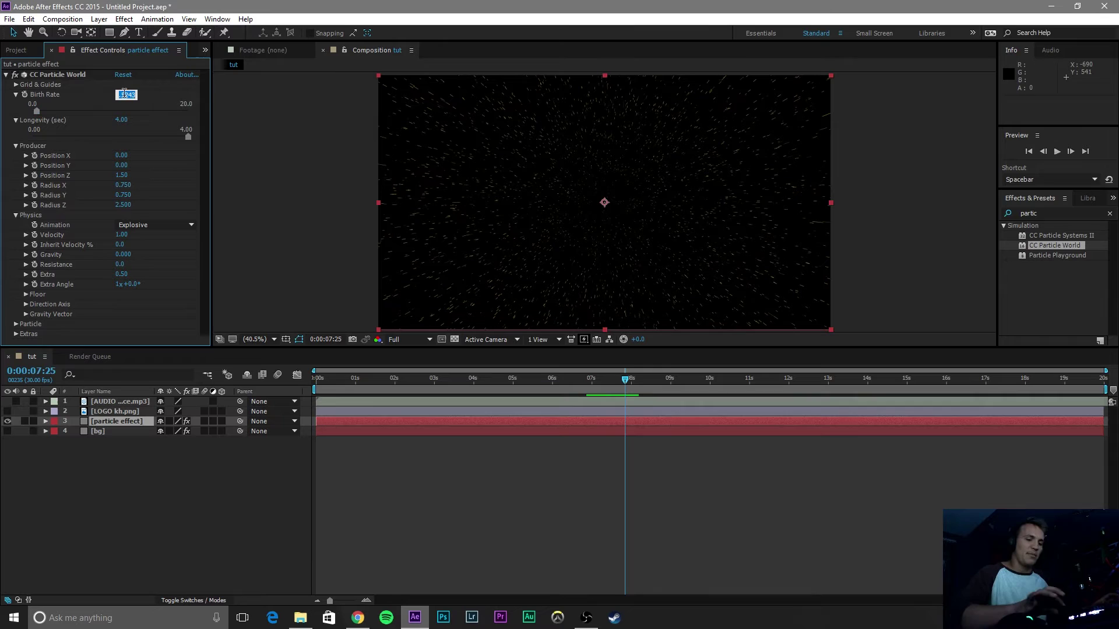
text(0.1)
key(Return)
key(space)
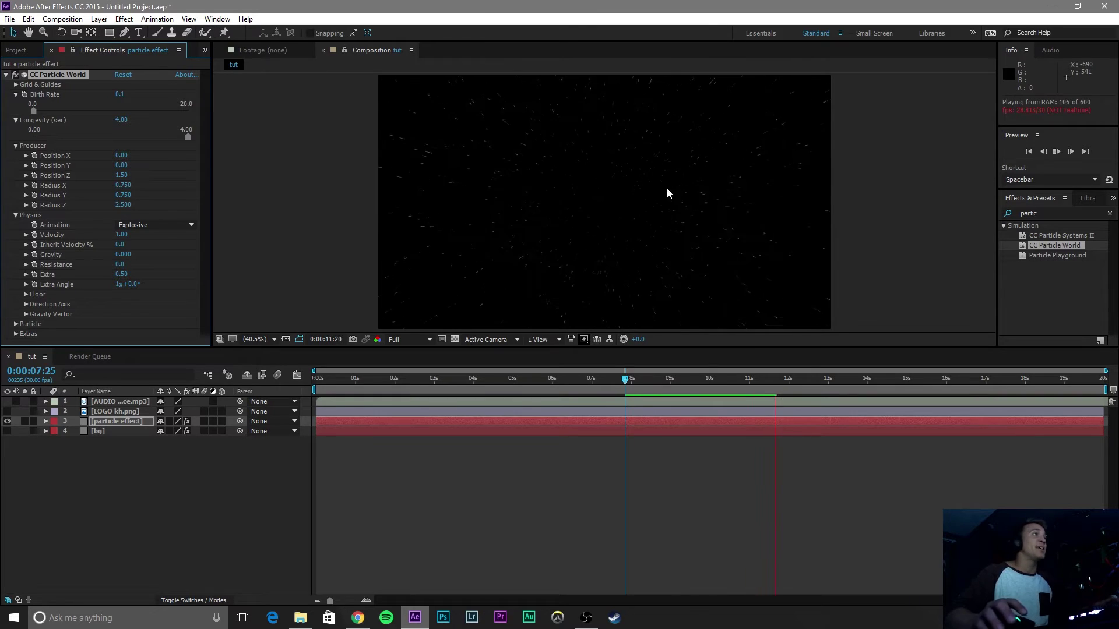
key(space)
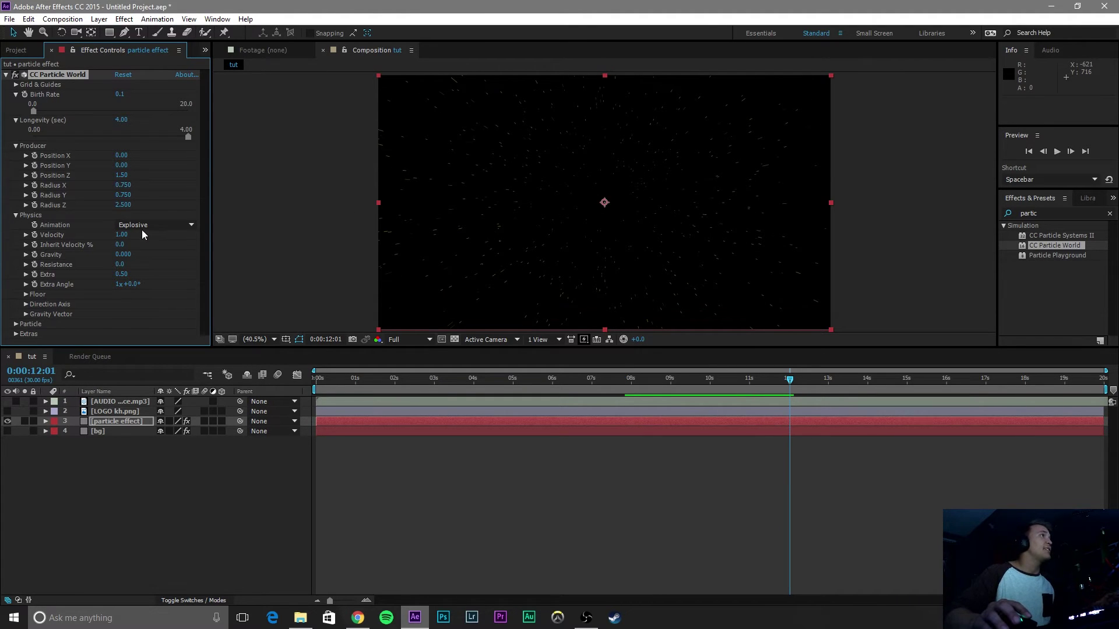
Step: Open the Particle settings, make the particles Shaded Sphere, and preview them
click(173, 223)
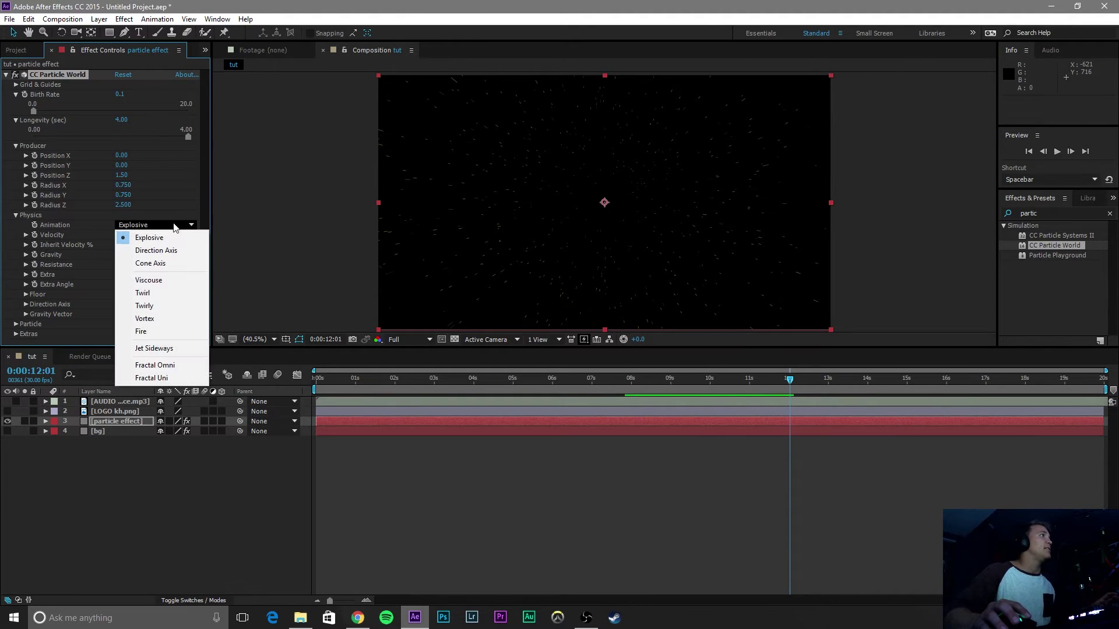
click(173, 222)
click(173, 222)
click(173, 222)
click(173, 222)
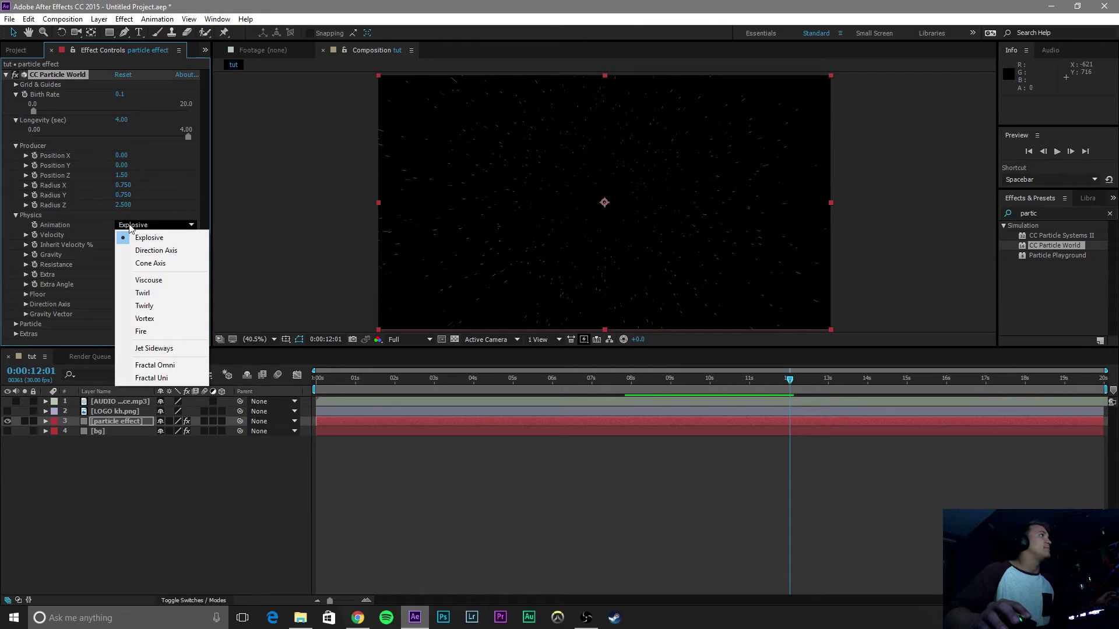
click(21, 217)
click(17, 225)
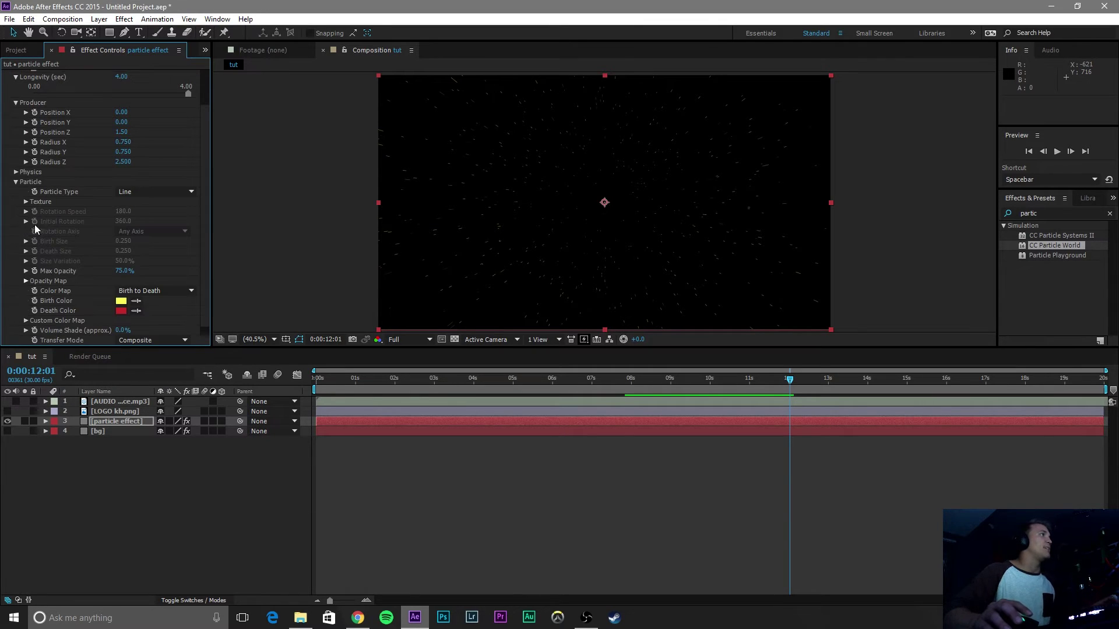
click(143, 188)
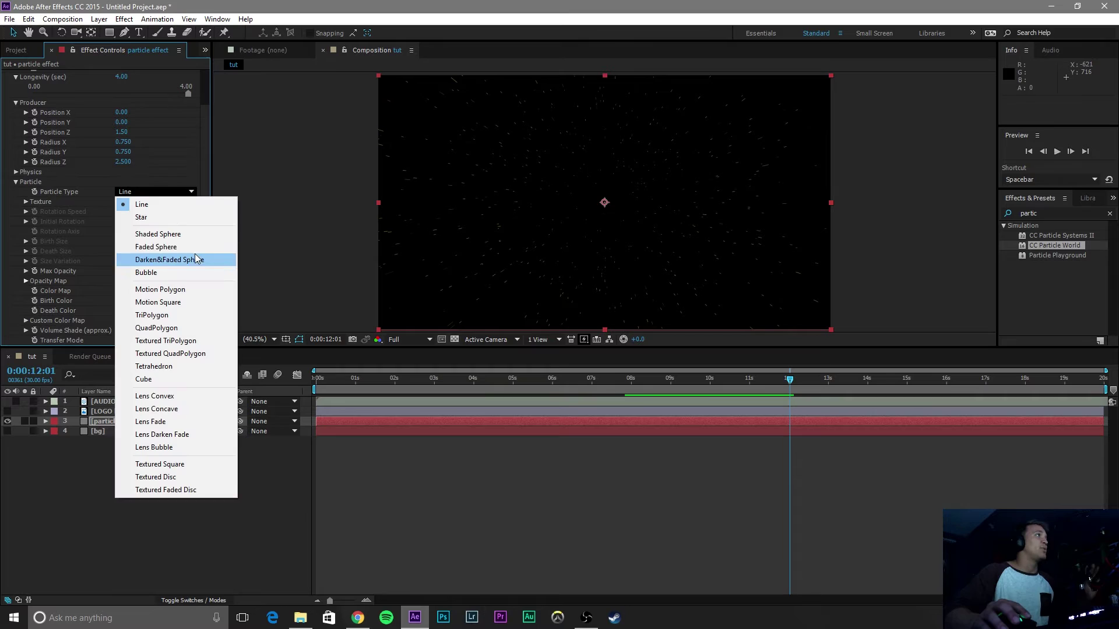
click(198, 235)
key(space)
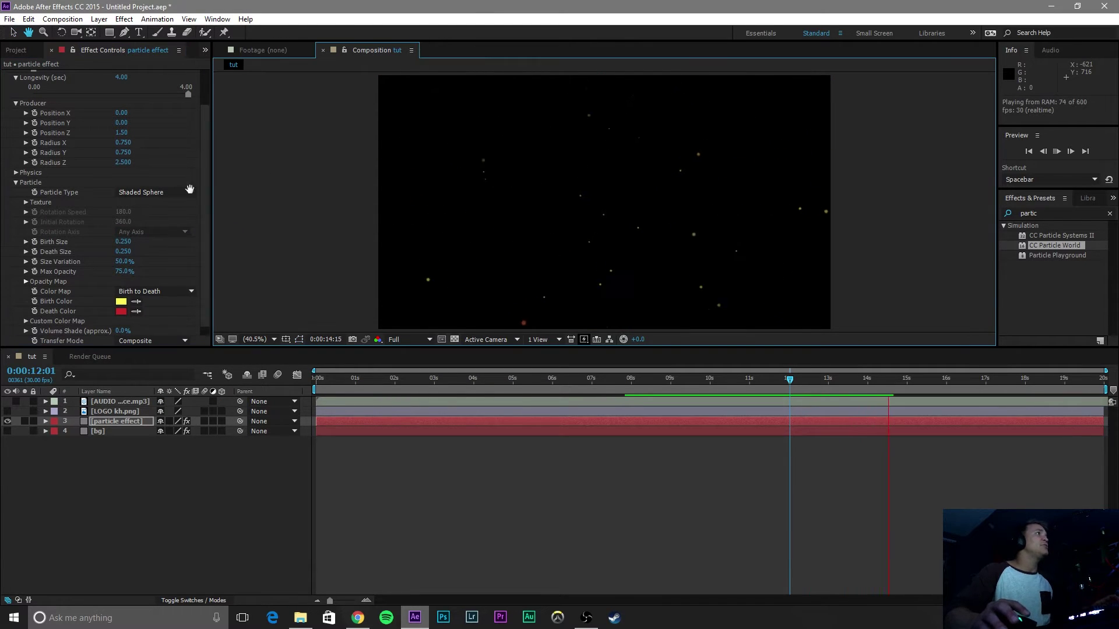
key(space)
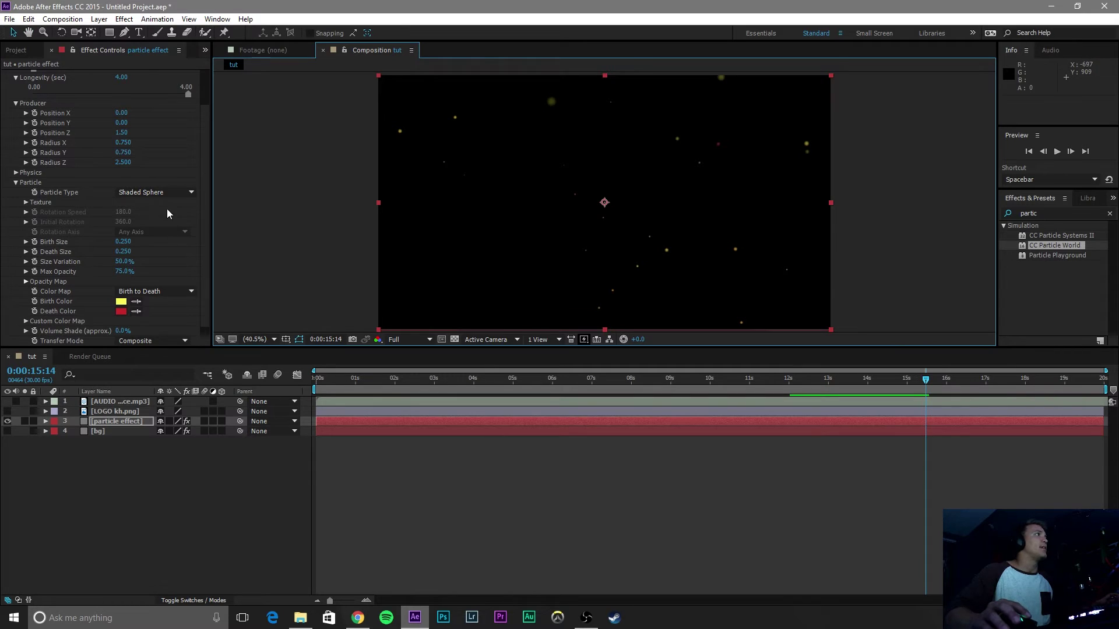
Step: Switch the particle type to Lens Concave, then Lens Fade, previewing each
click(166, 192)
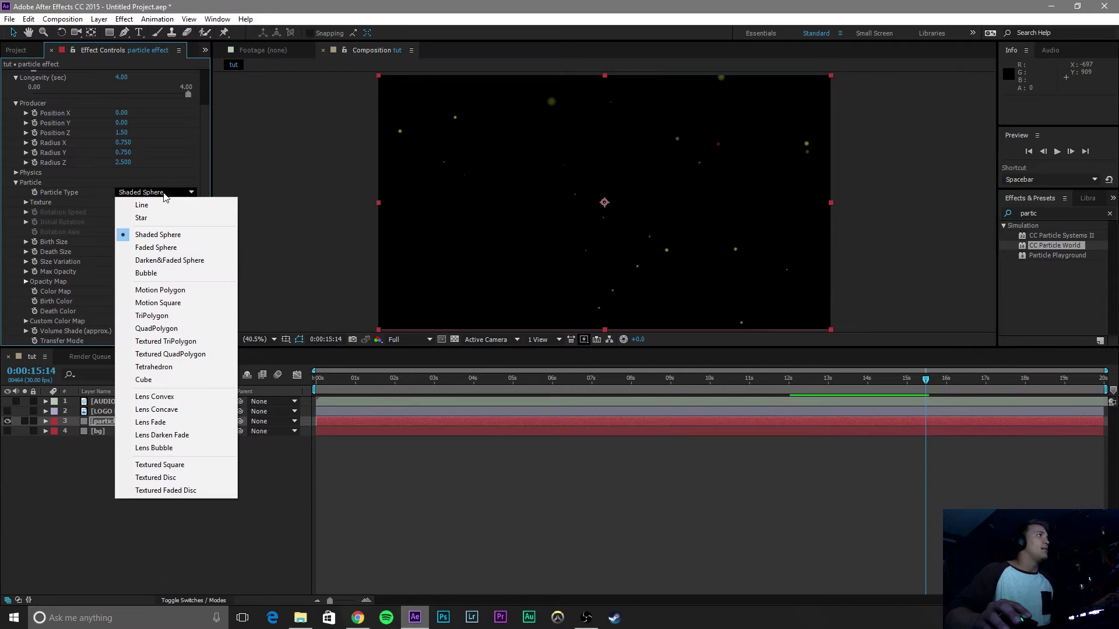
click(182, 410)
key(space)
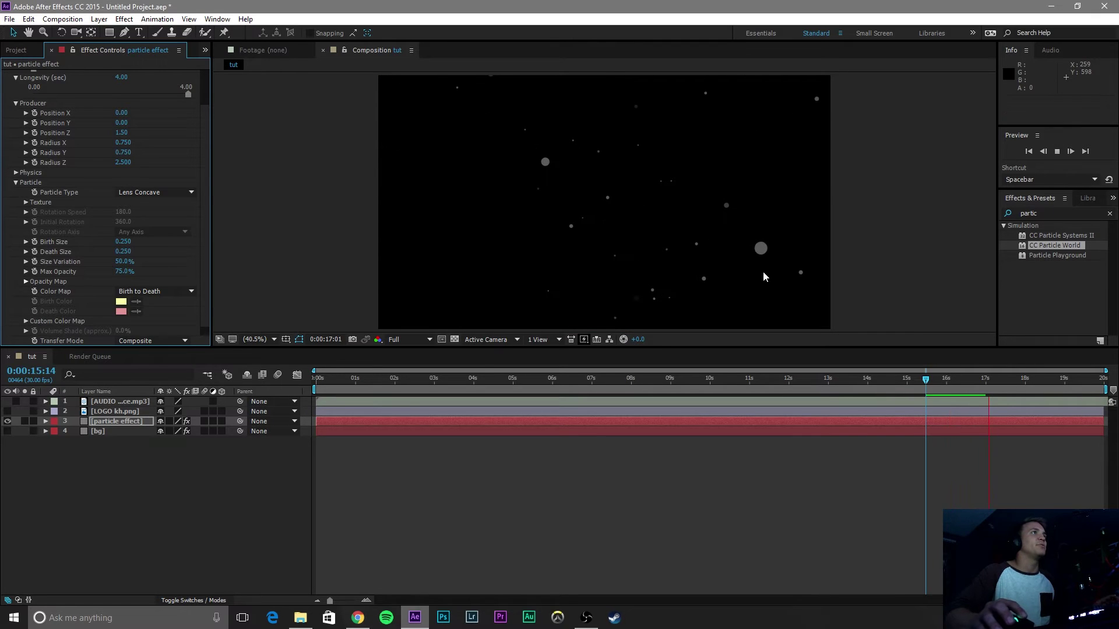
key(space)
click(166, 195)
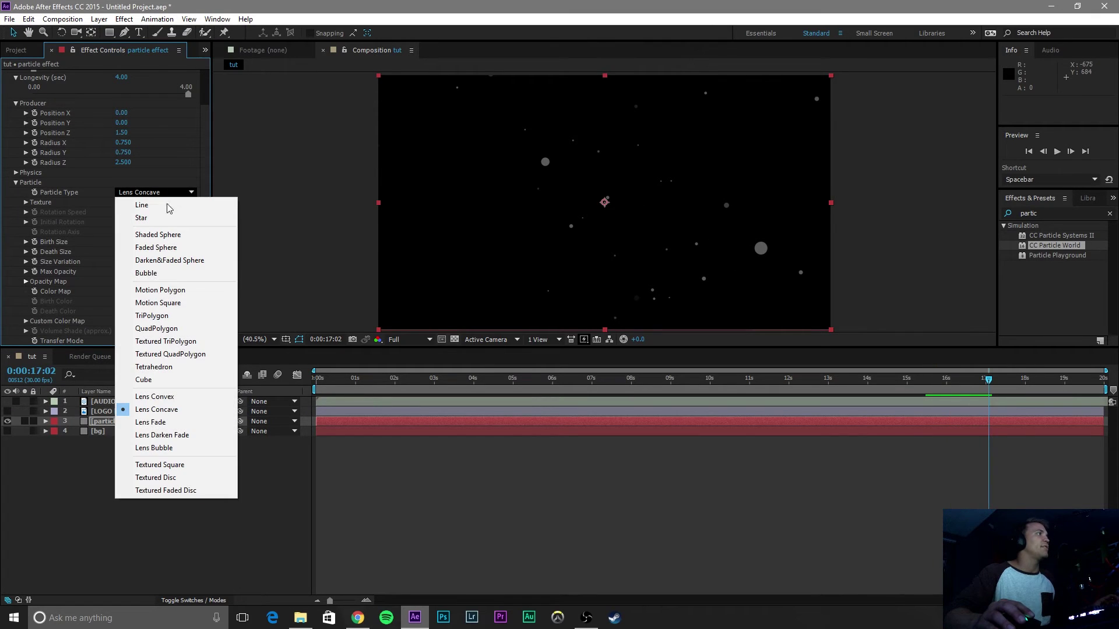
click(187, 421)
key(space)
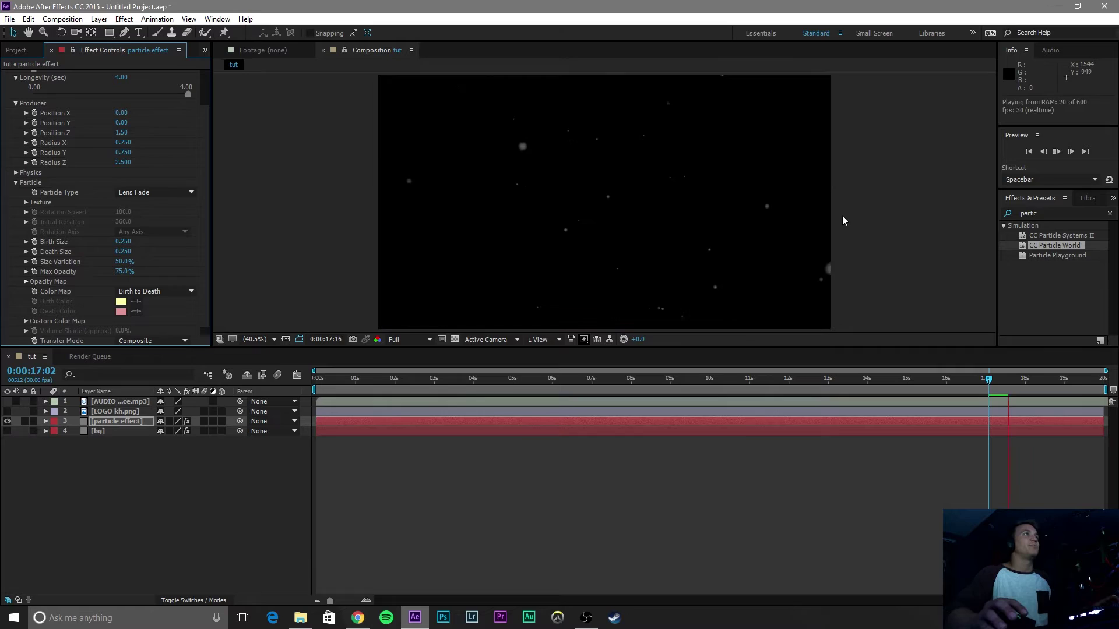
scroll(168, 125, up, 2)
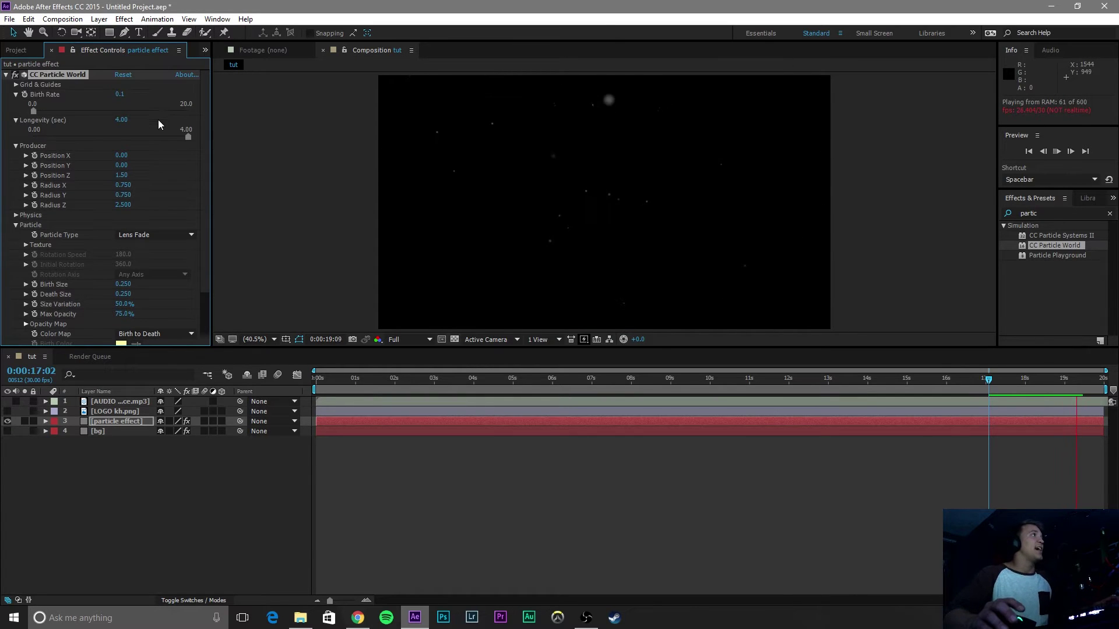
key(space)
Step: Lower the particle Birth Rate to 0.2, then set it to 0.3, previewing each
drag(29, 109, 34, 110)
click(291, 158)
key(space)
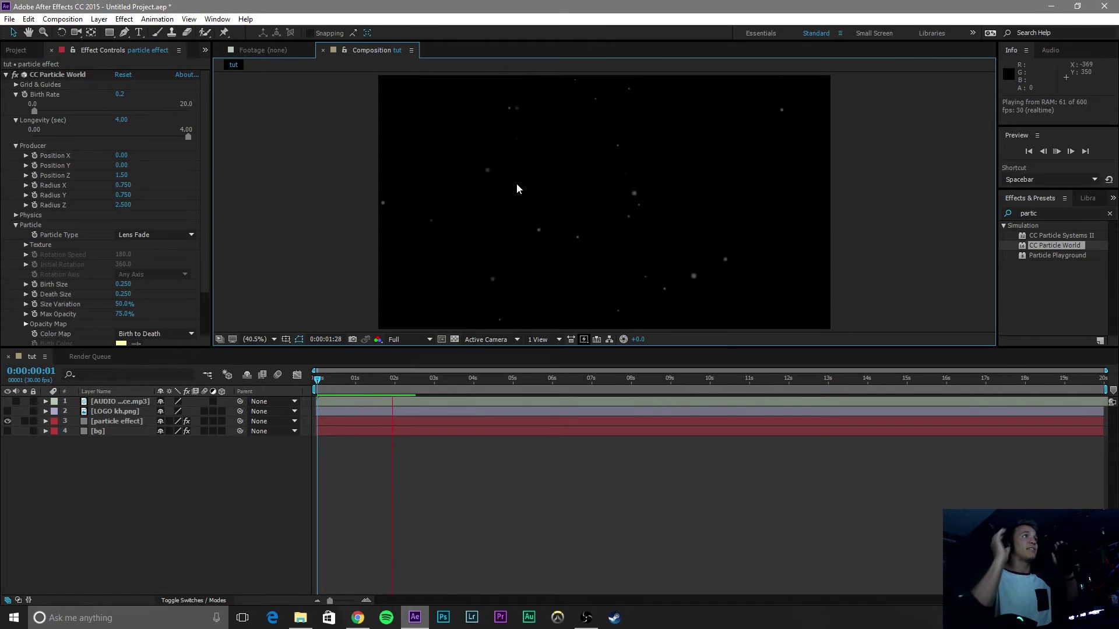
key(space)
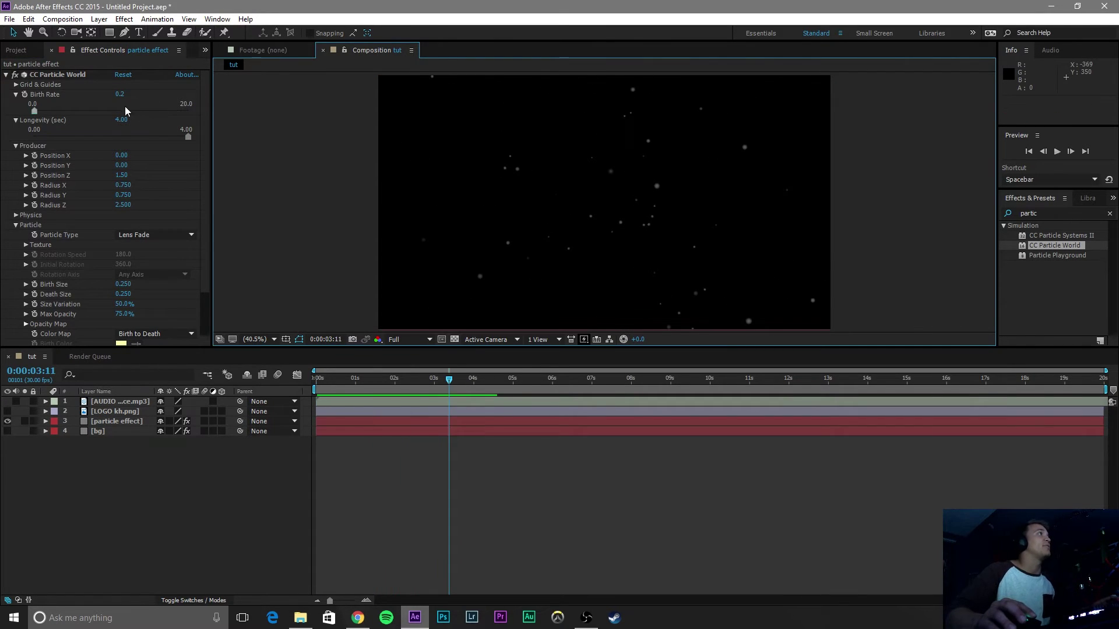
click(122, 94)
text(.3)
key(Return)
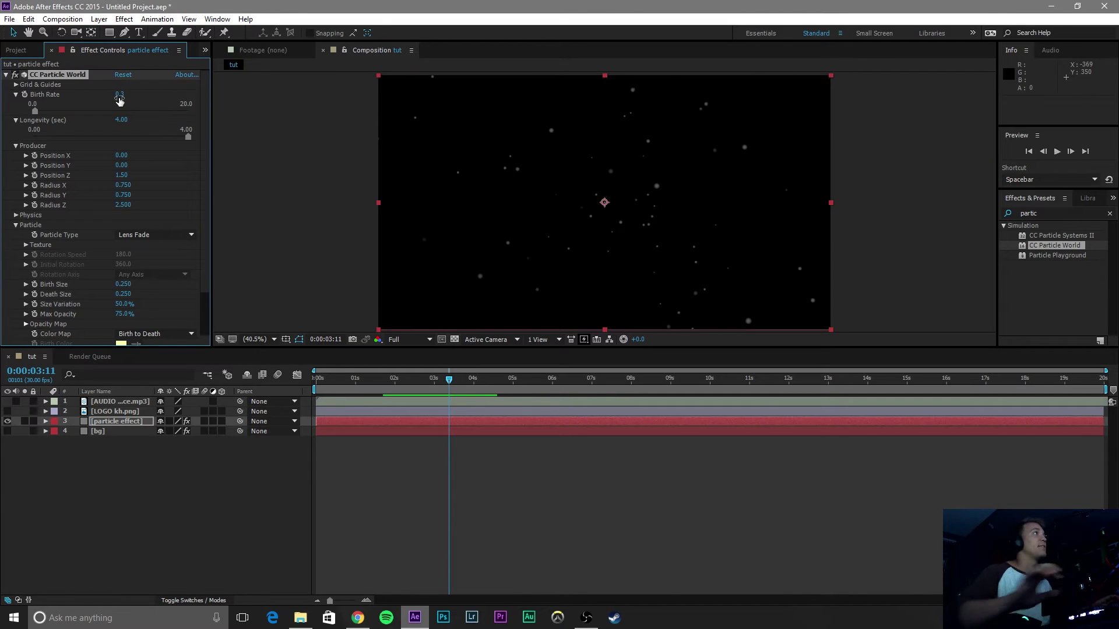
key(space)
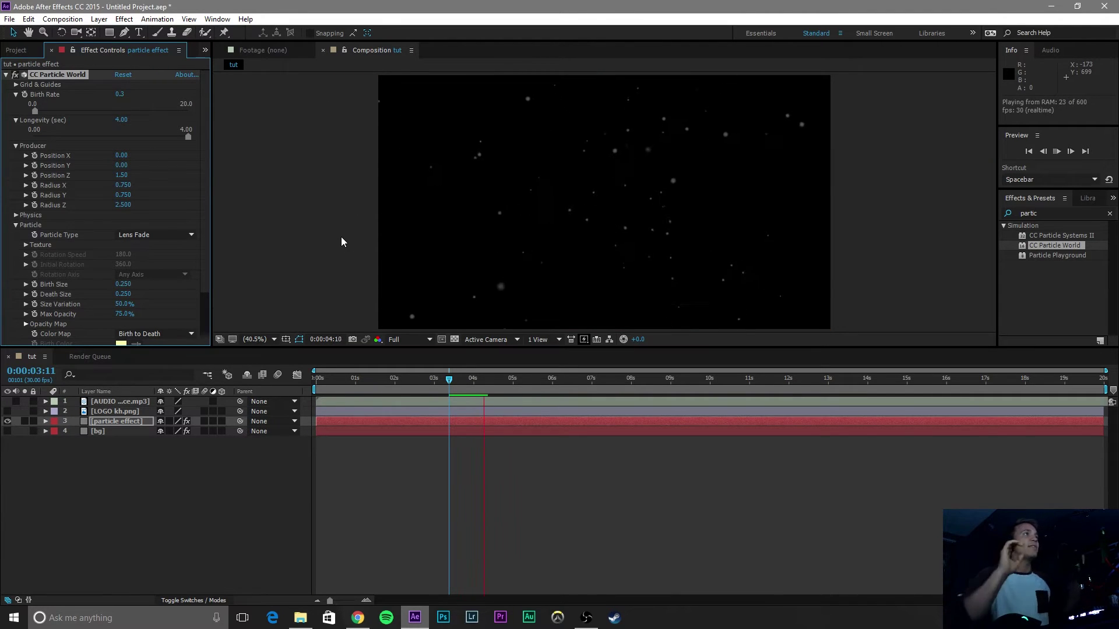
key(space)
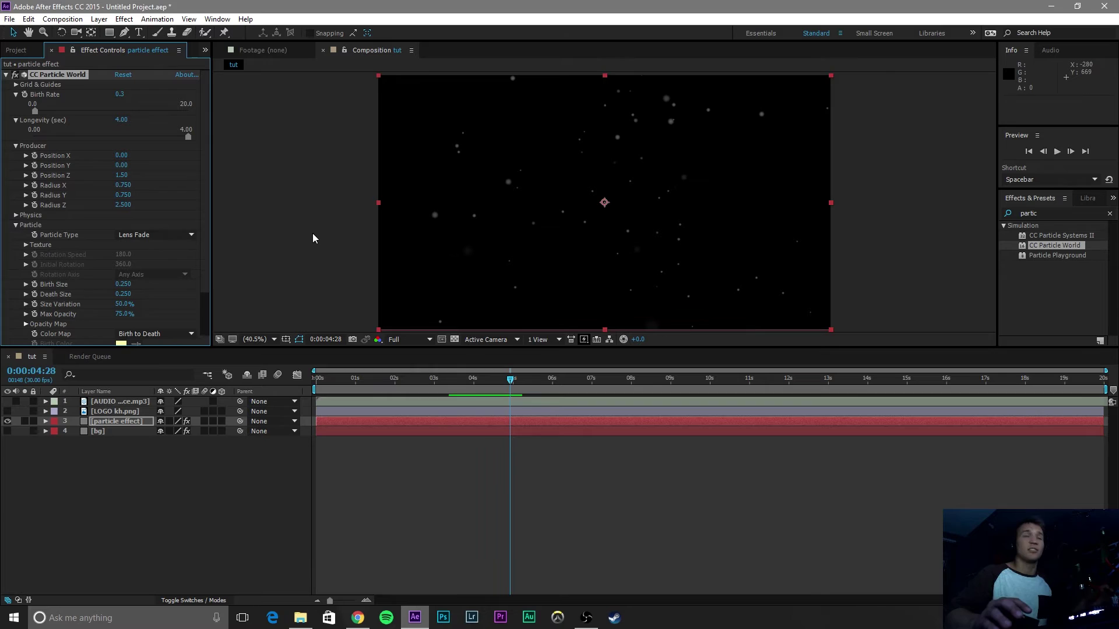
Step: Make the LOGO kh.png layer visible and preview the particles around the logo
click(58, 446)
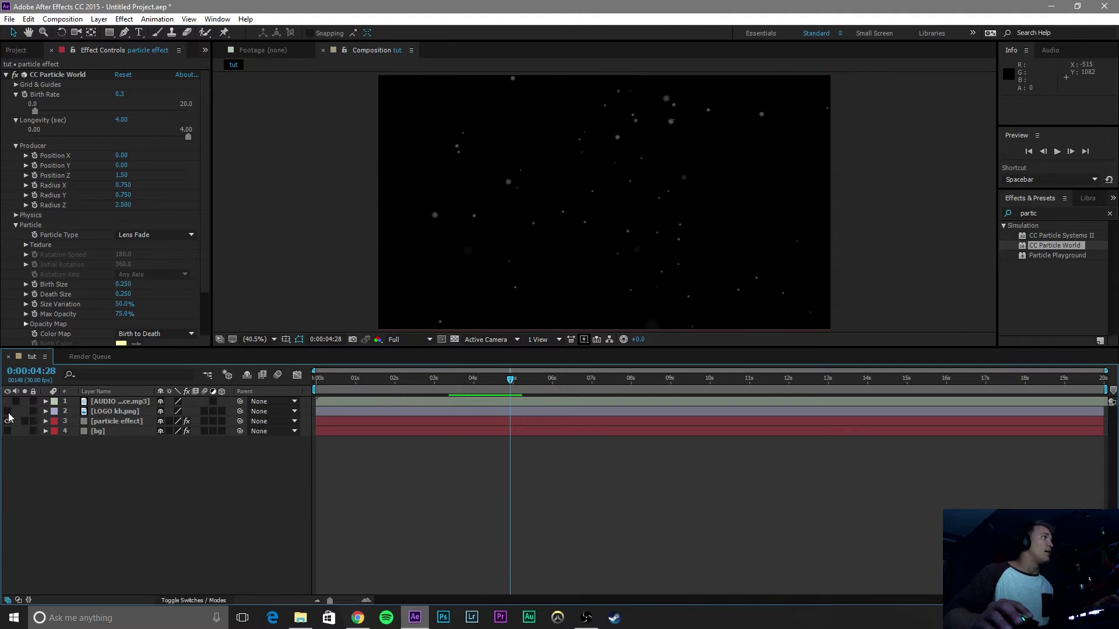
click(7, 411)
key(space)
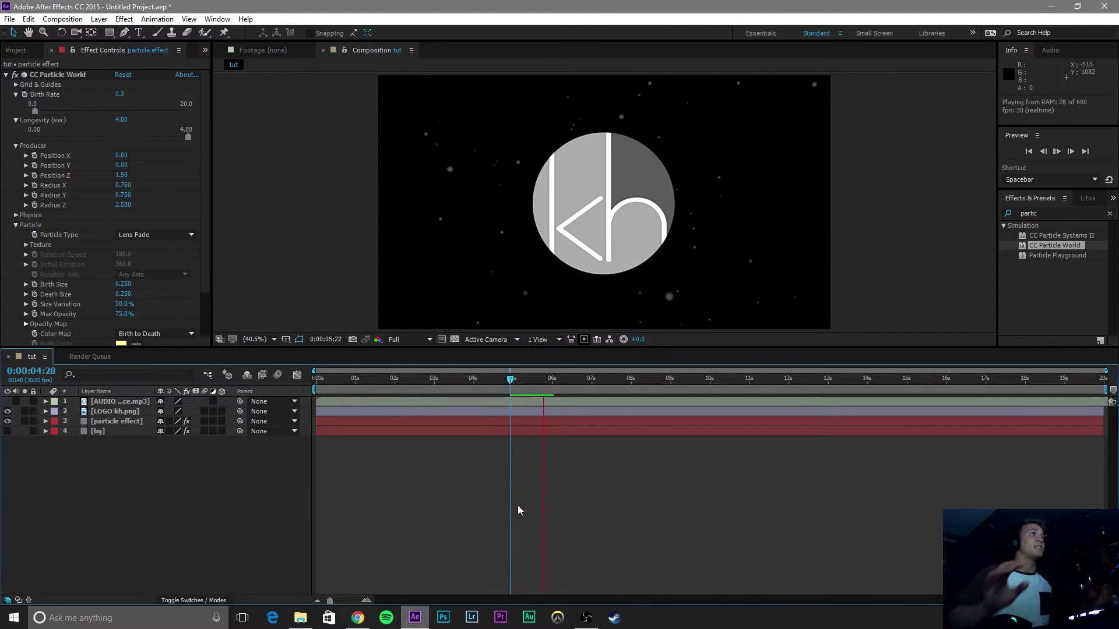
click(591, 410)
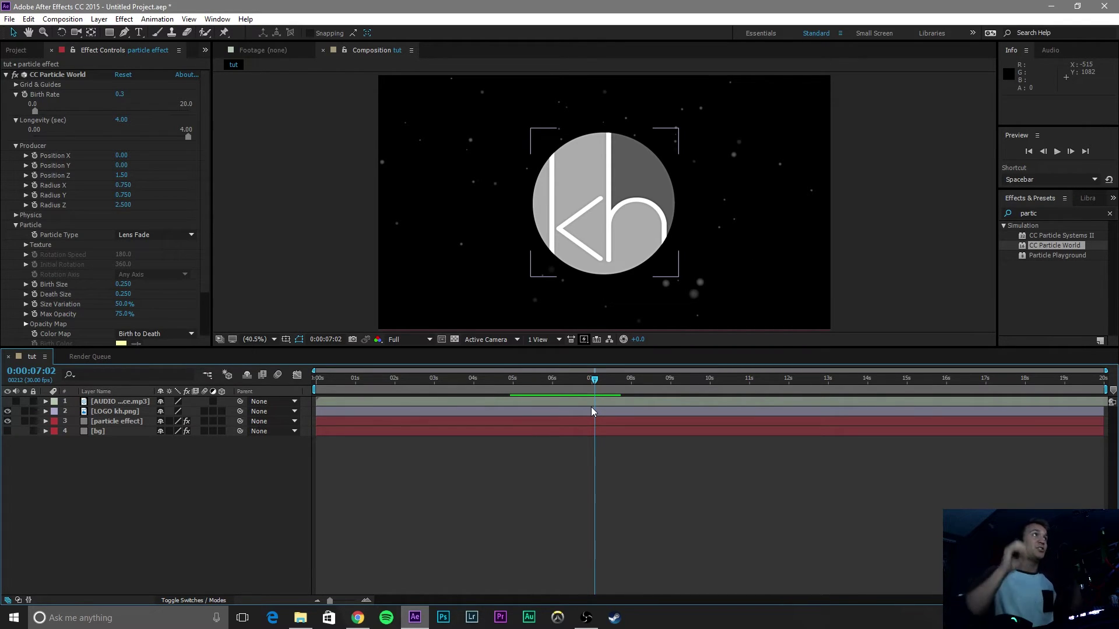
Step: Select the AUDIO layer, reveal its waveform with L, and return to the start
click(16, 401)
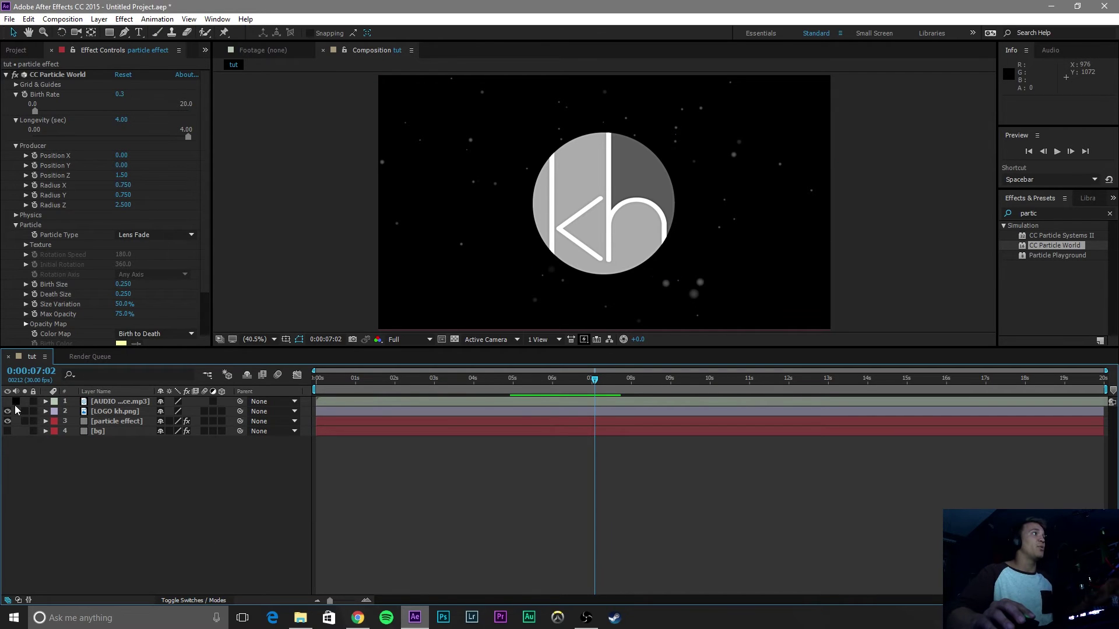
click(112, 405)
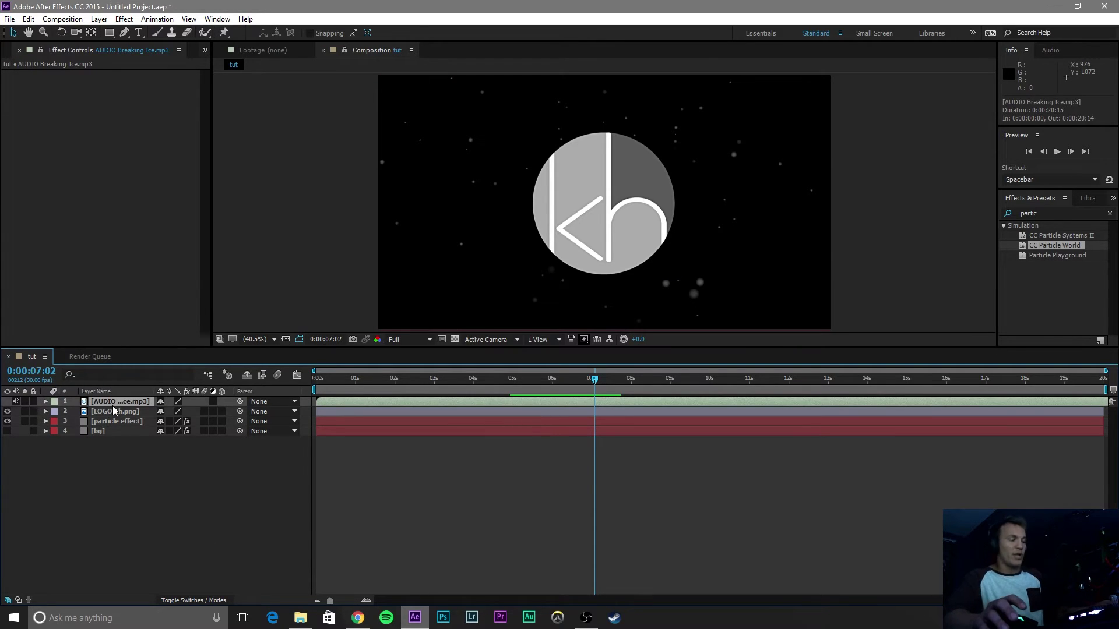
key(l)
key(l)
key(Home)
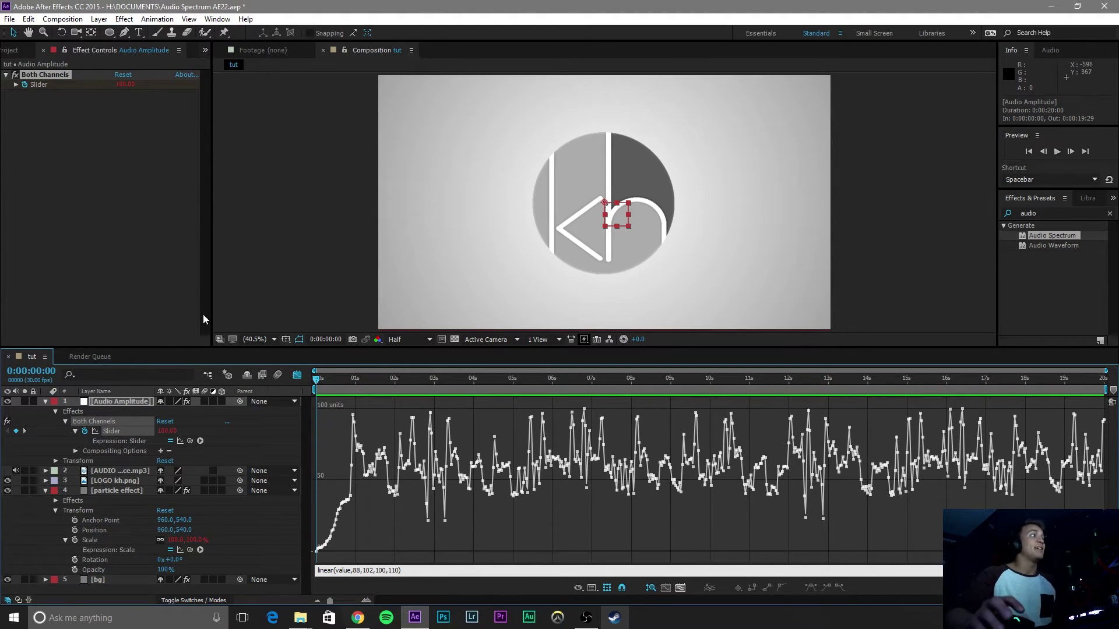
Step: Pickwhip the particle layer's Scale to the Audio Amplitude slider, show its graph, and preview
click(107, 491)
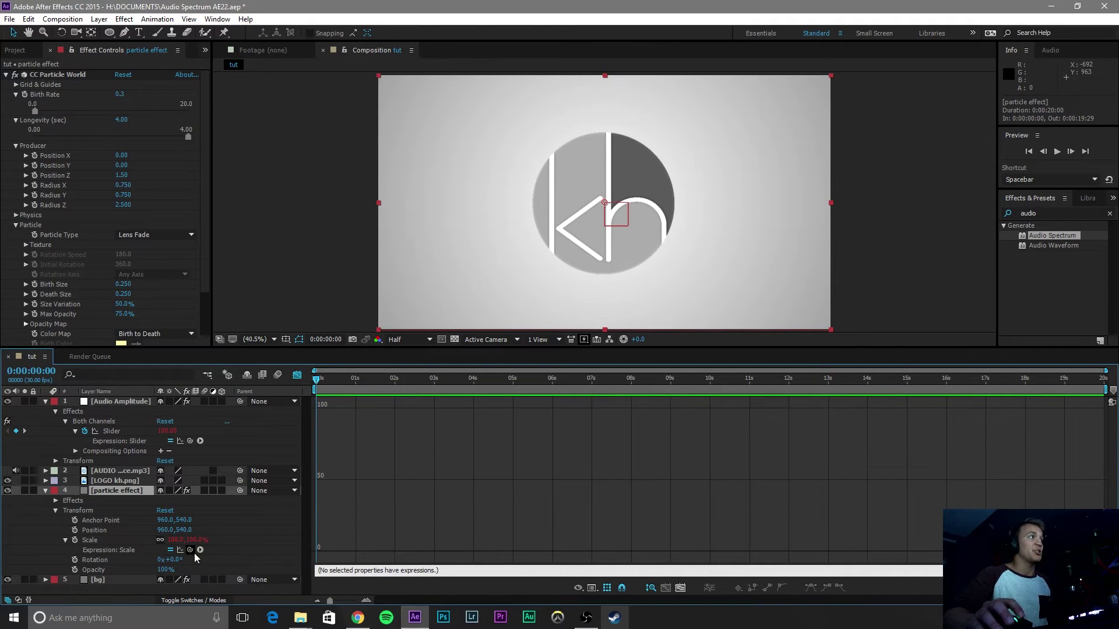
mouse_move(190, 550)
mouse_down()
mouse_move(115, 432)
mouse_move(103, 432)
mouse_move(145, 516)
mouse_move(191, 547)
mouse_up()
click(118, 401)
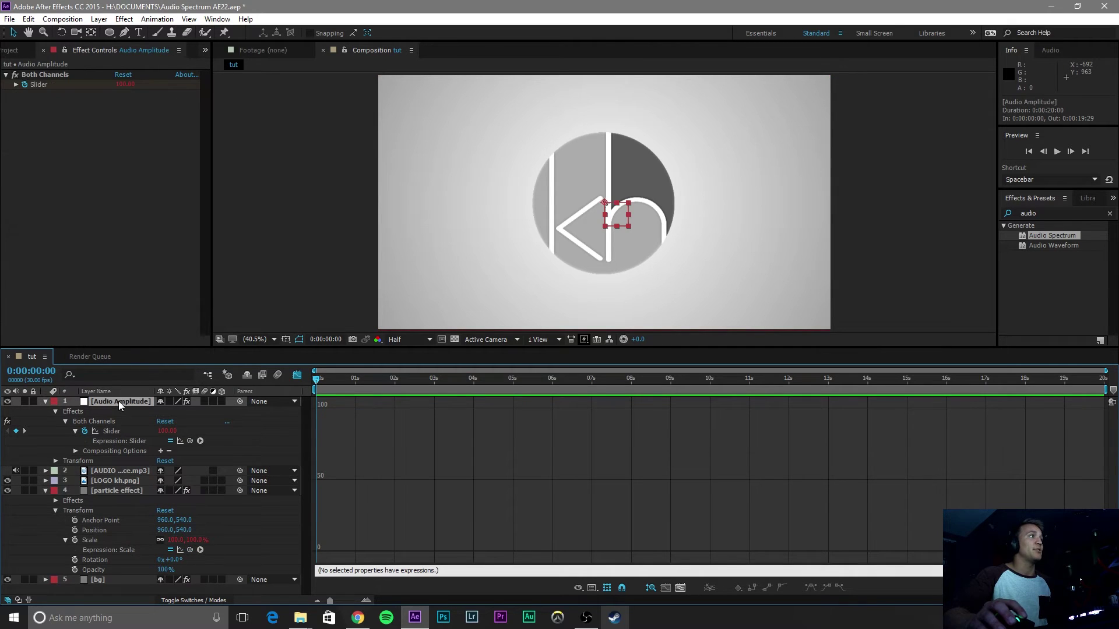
click(107, 431)
key(space)
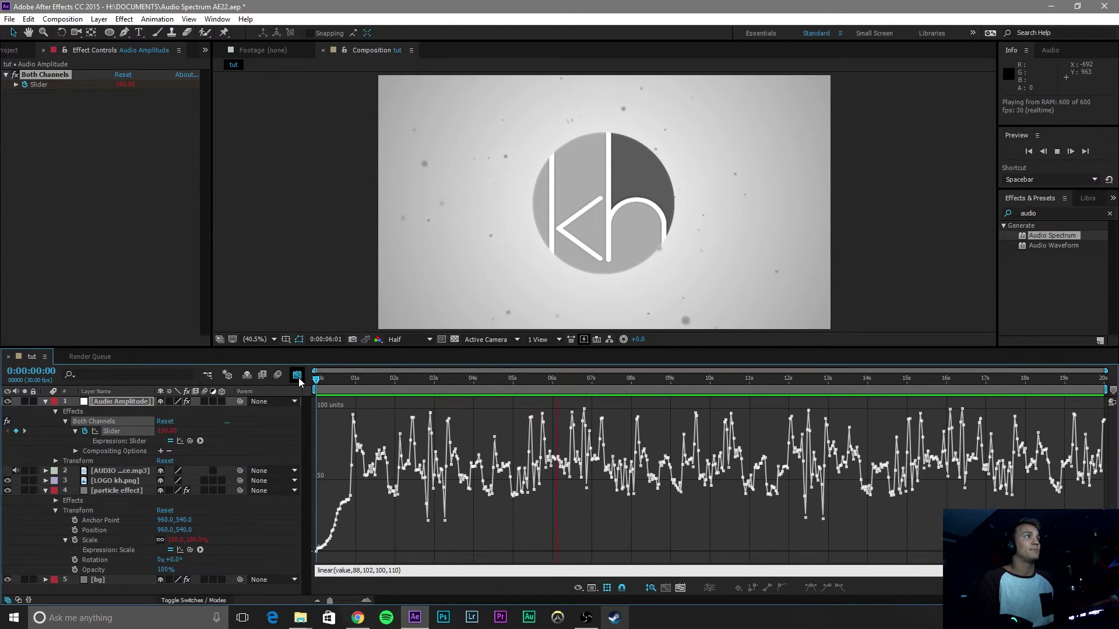
key(space)
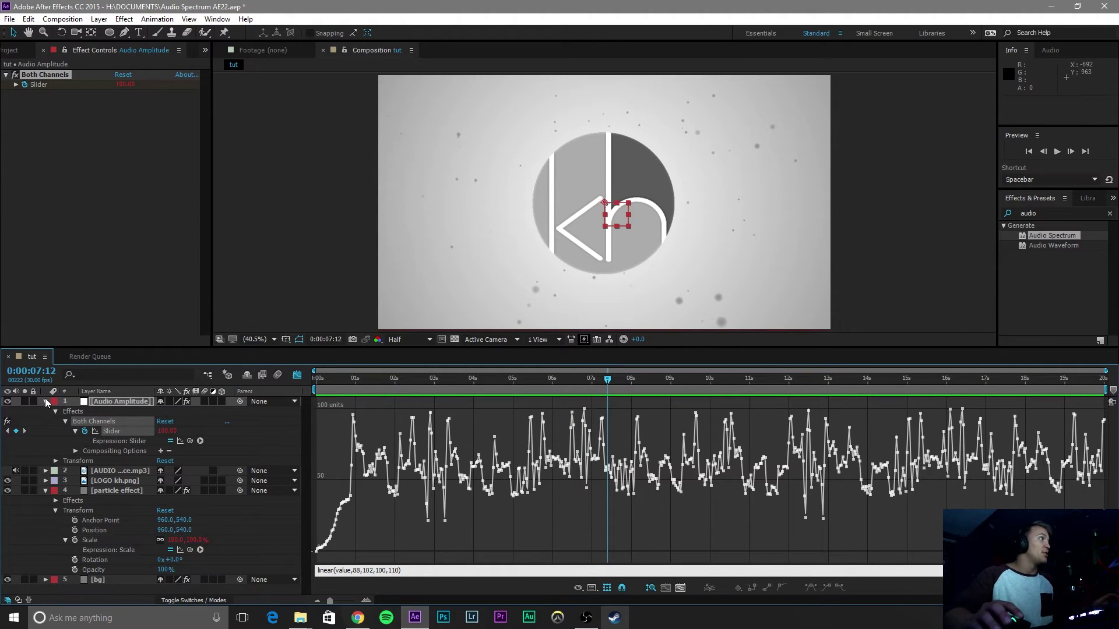
Step: Search 'bright' and apply Brightness & Contrast to the bg layer with Brightness -40
click(45, 401)
click(45, 432)
click(103, 442)
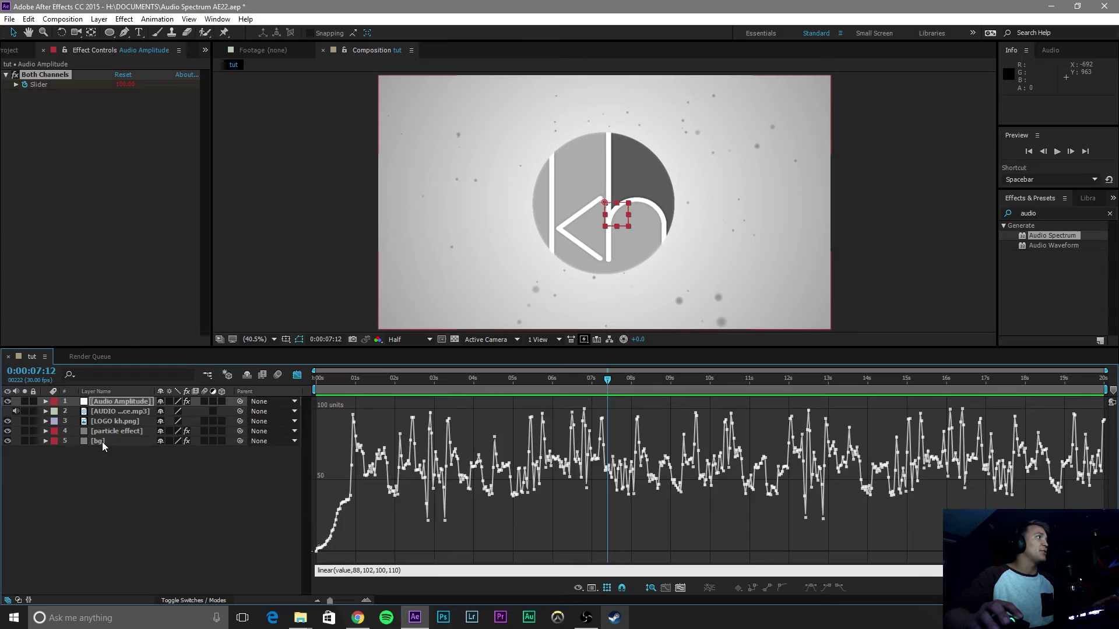
click(1097, 214)
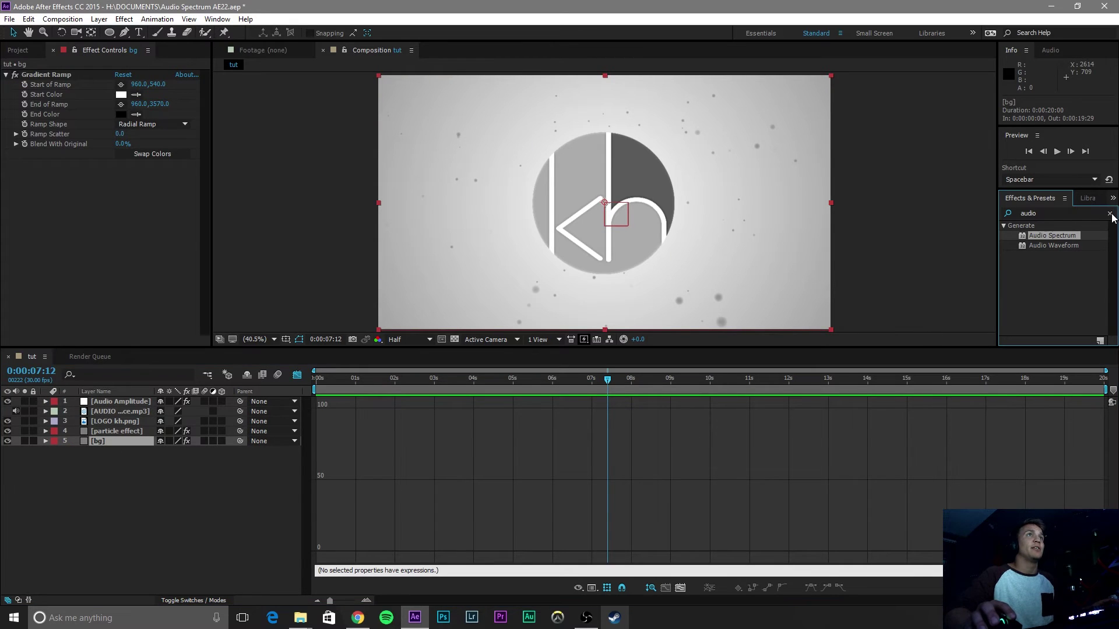
click(1109, 213)
text(brig)
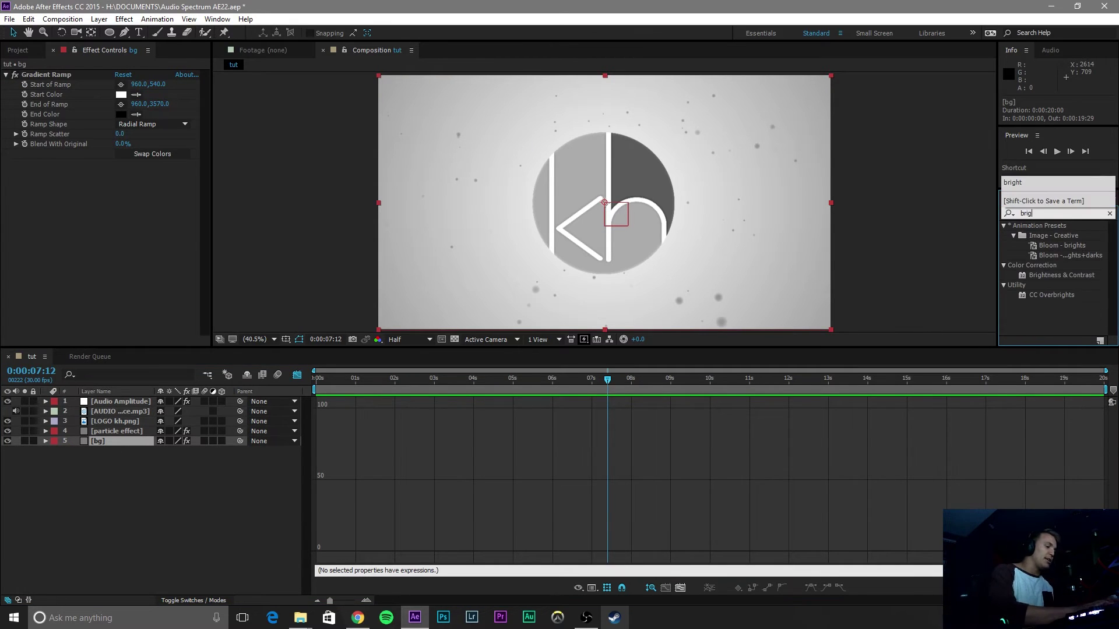
text(ht)
drag(1078, 275, 116, 443)
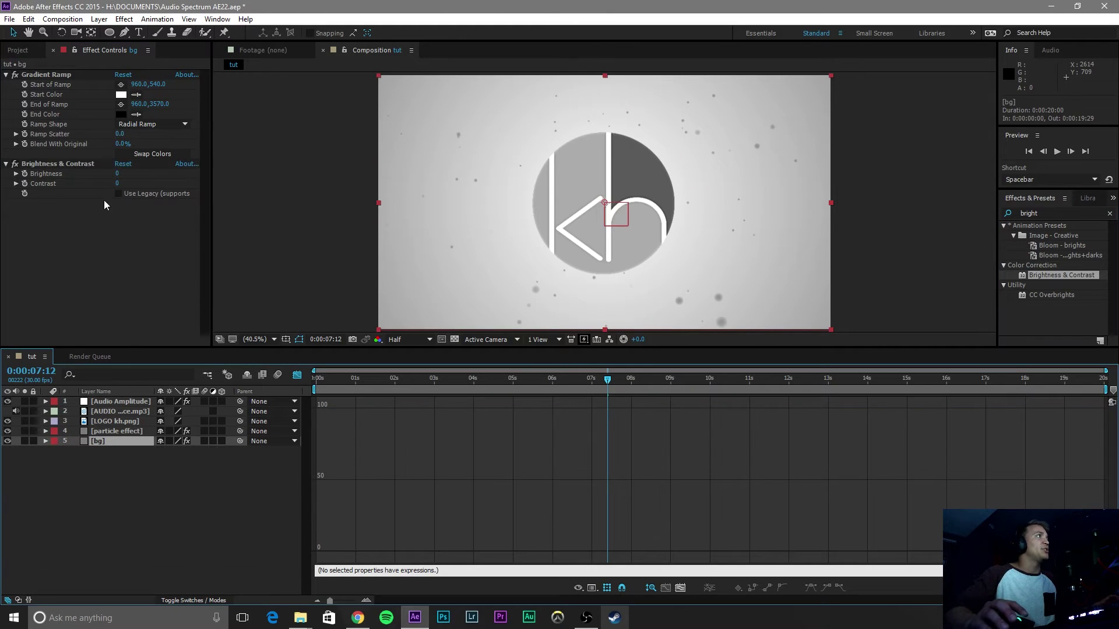
click(120, 176)
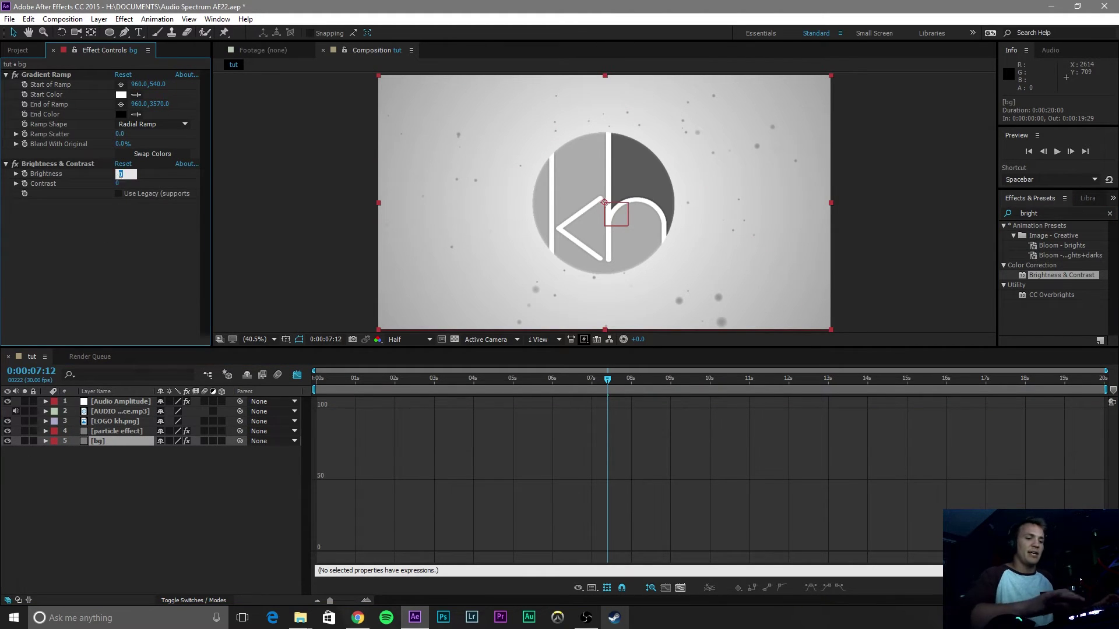
text(-40)
key(Return)
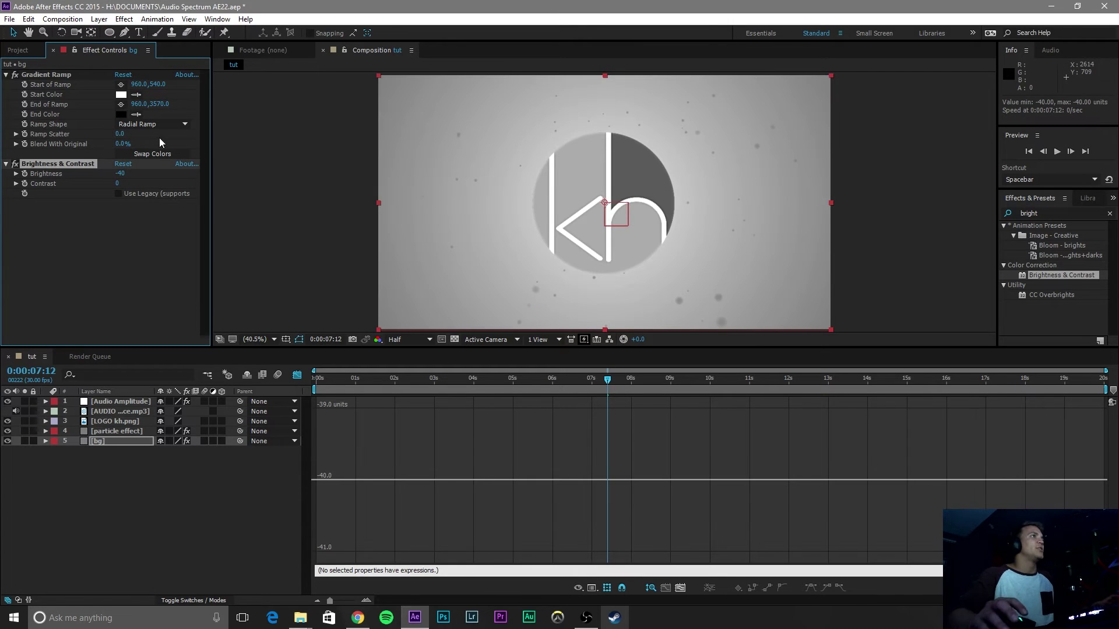
drag(393, 371, 297, 379)
Step: Create a black solid named 'as' and move it to the top of the layer stack
right_click(251, 402)
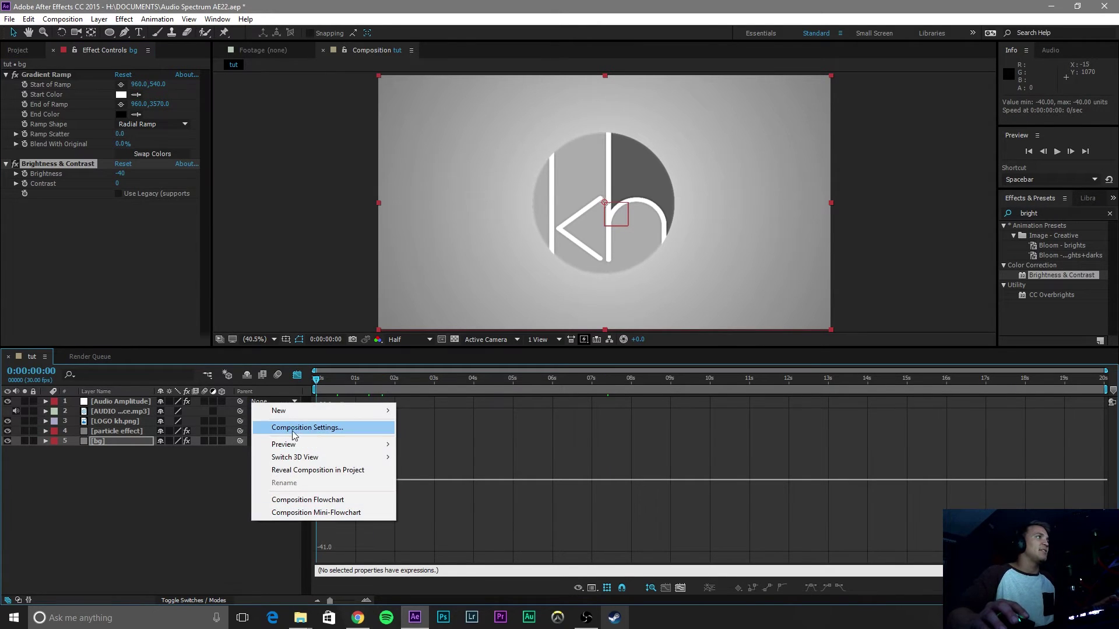
mouse_move(291, 415)
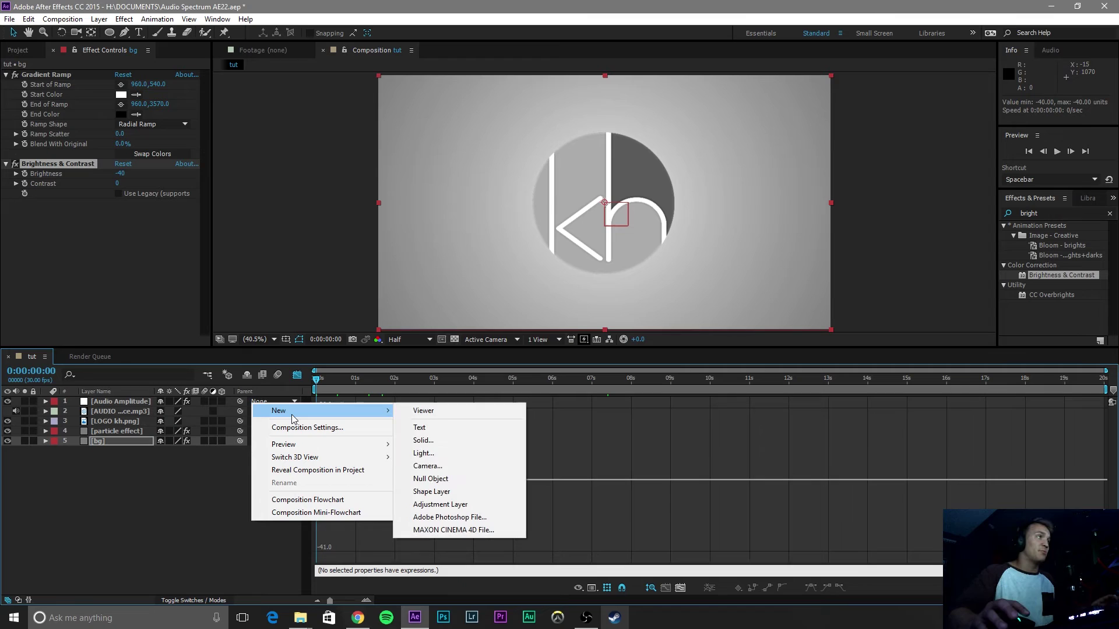
click(423, 440)
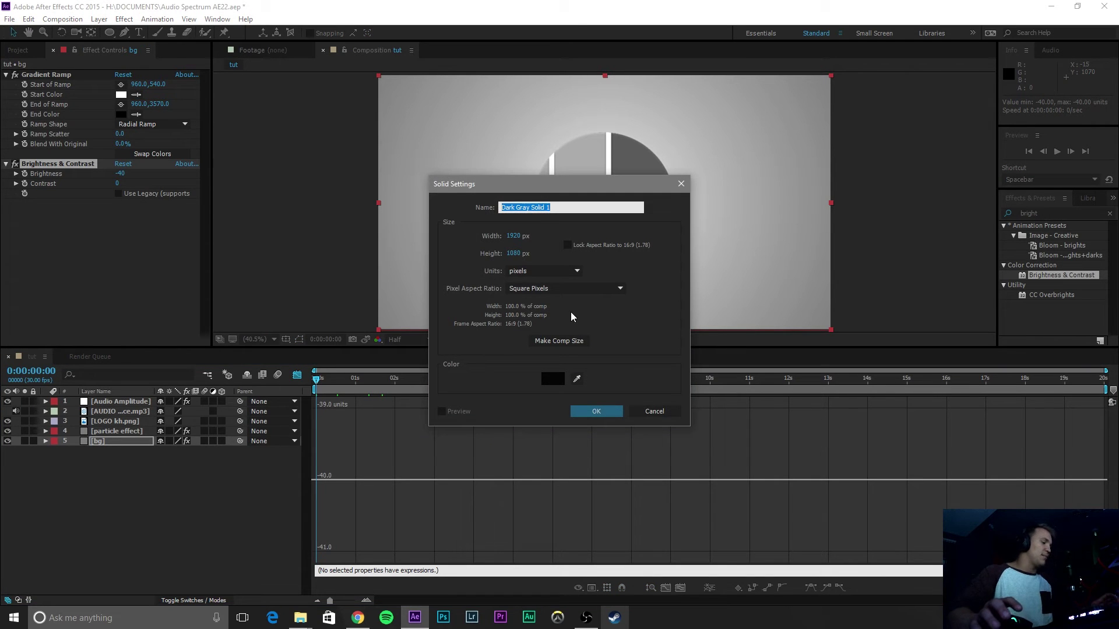
text(as)
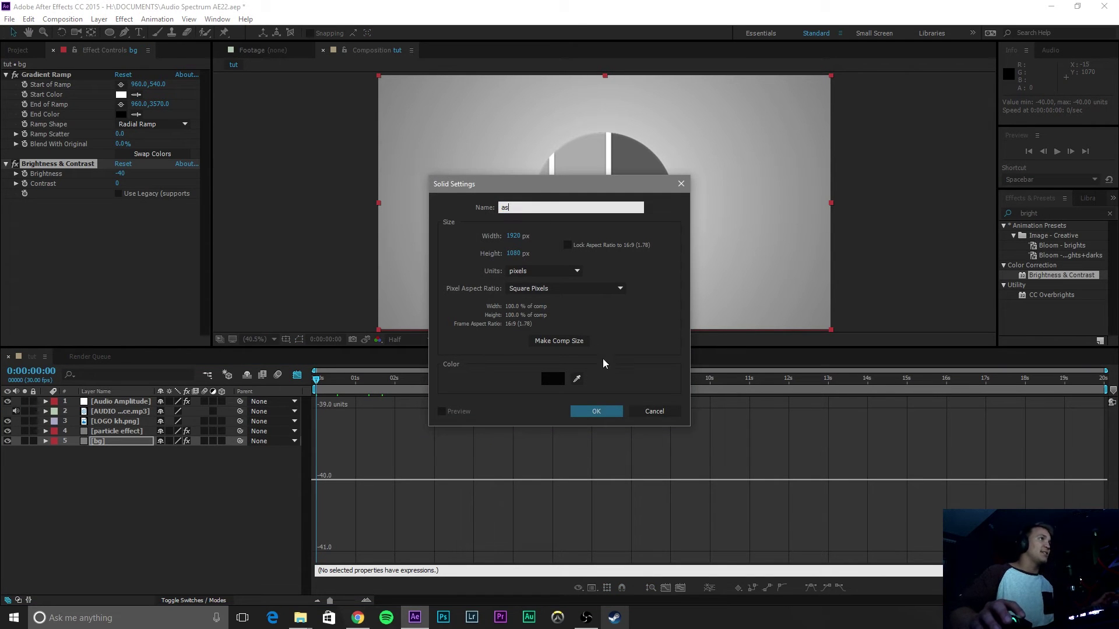
click(599, 414)
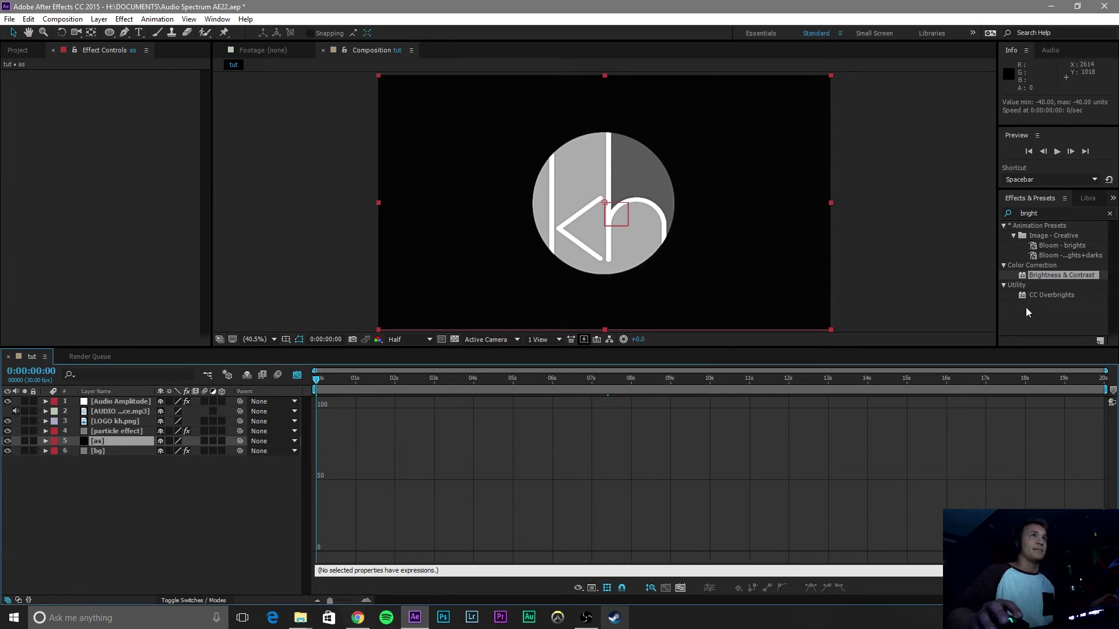
drag(96, 438, 103, 400)
Step: Search 'audio s' in Effects & Presets and apply Audio Spectrum to the as layer
click(1109, 213)
click(1064, 214)
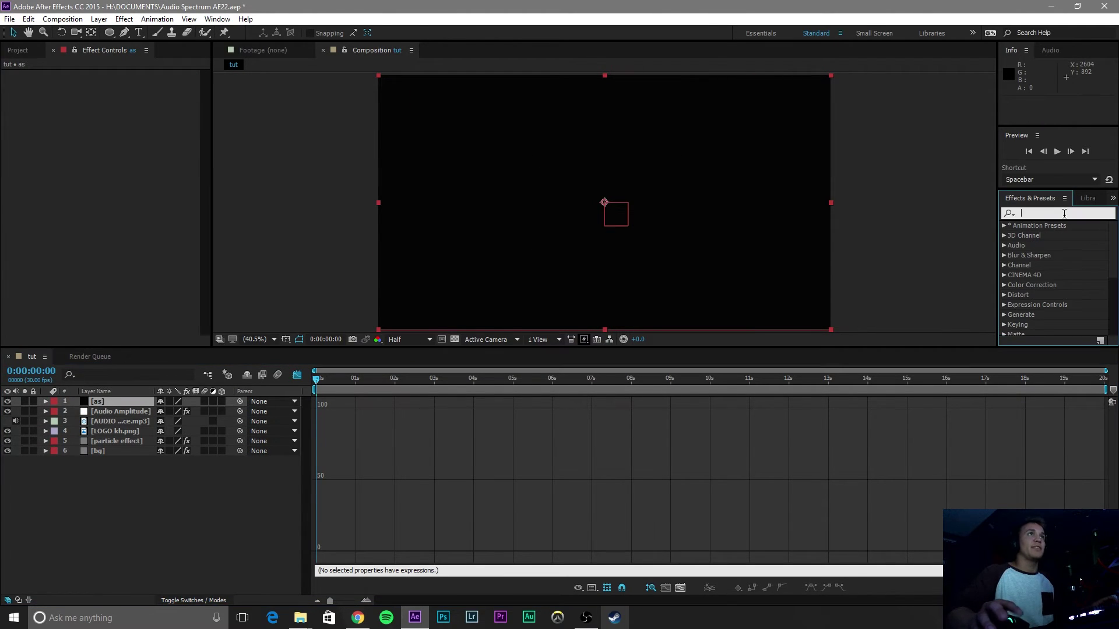
text(audio sp)
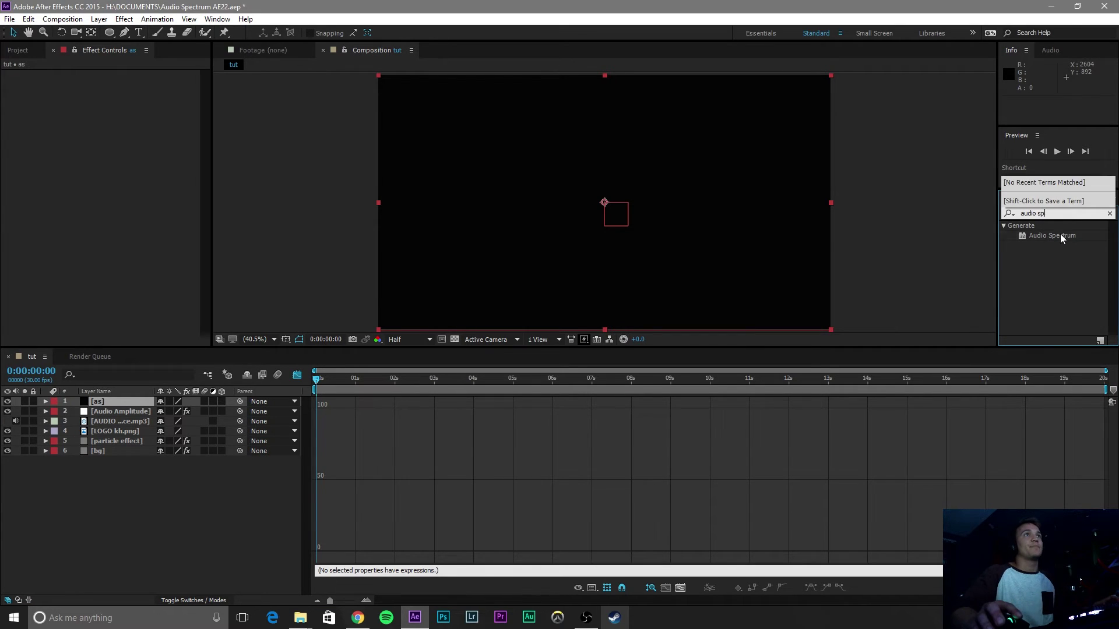
double_click(1061, 236)
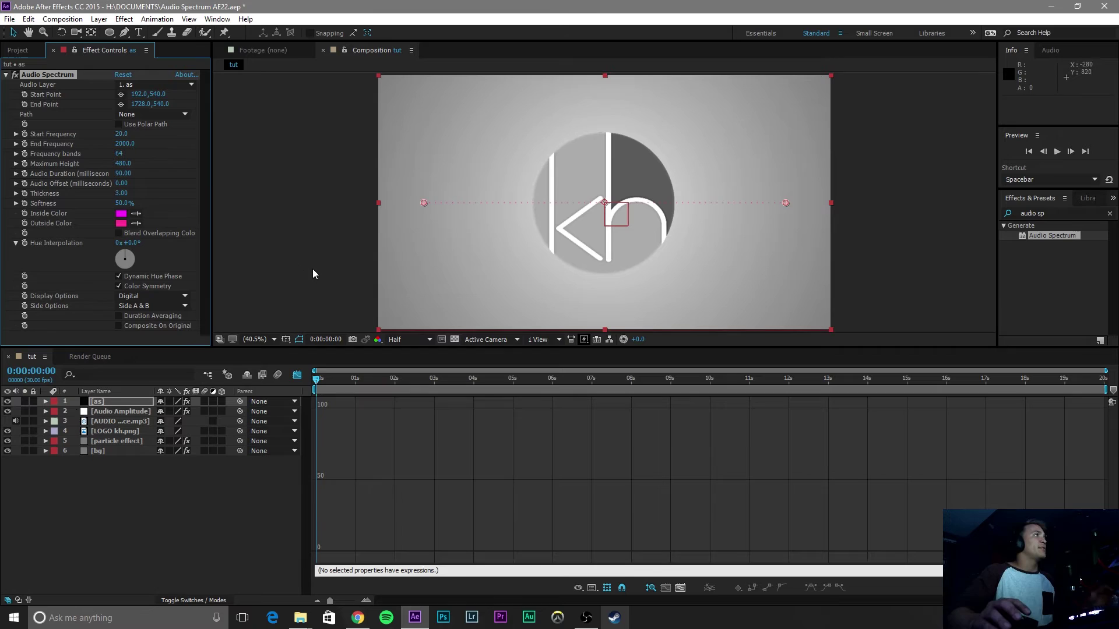
Step: Set the Audio Spectrum's Audio Layer to AUDIO Breaking Ice.mp3, preview it, and select the as layer
click(153, 84)
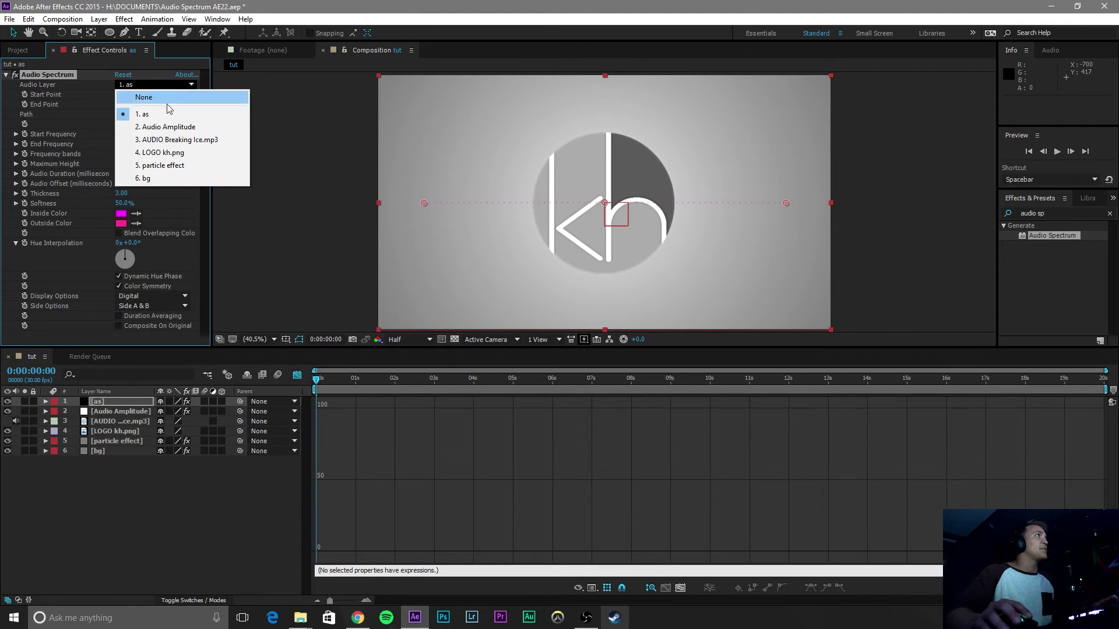
click(190, 141)
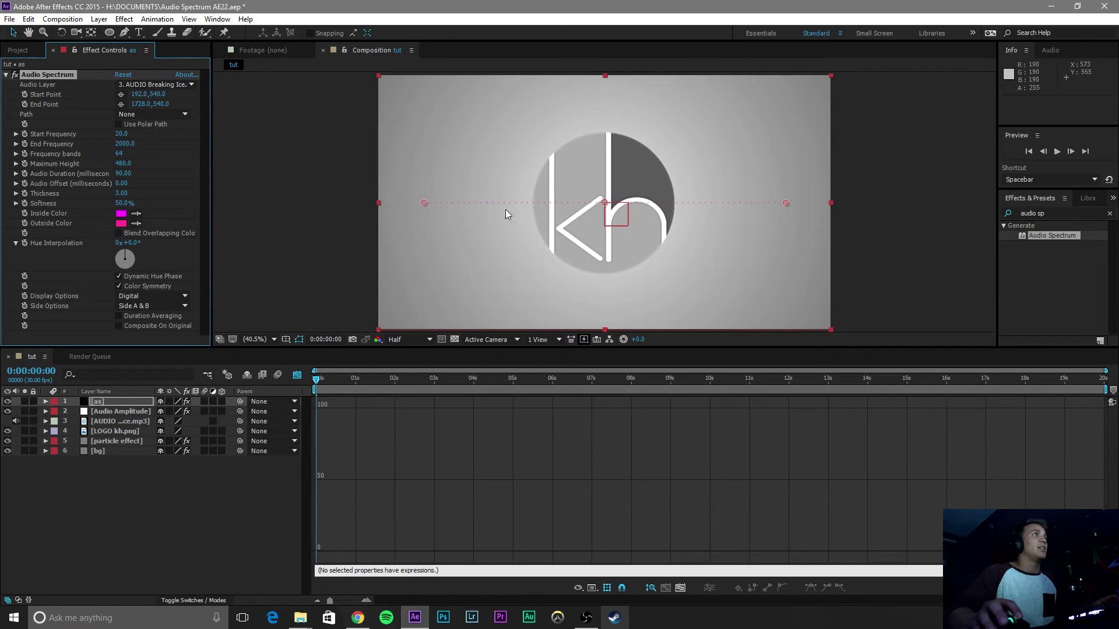
key(space)
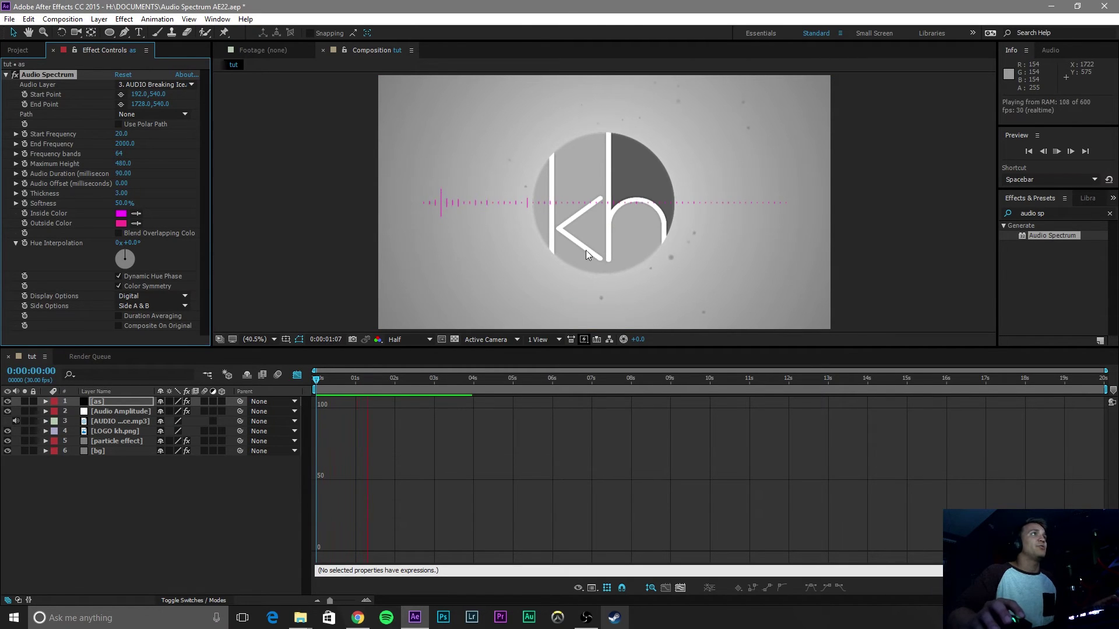
key(space)
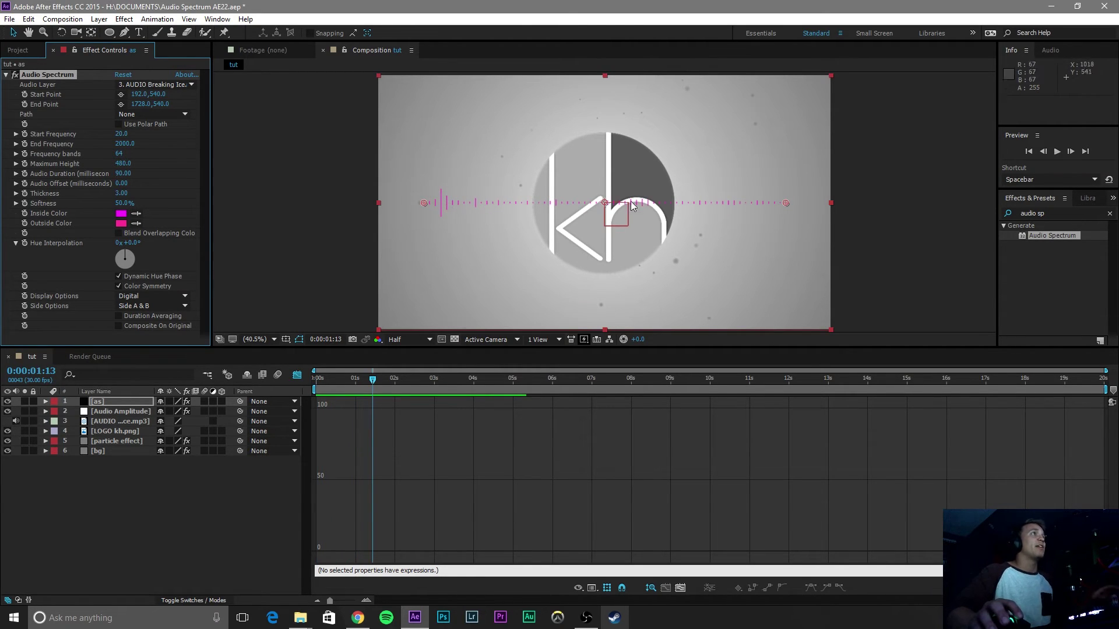
click(99, 402)
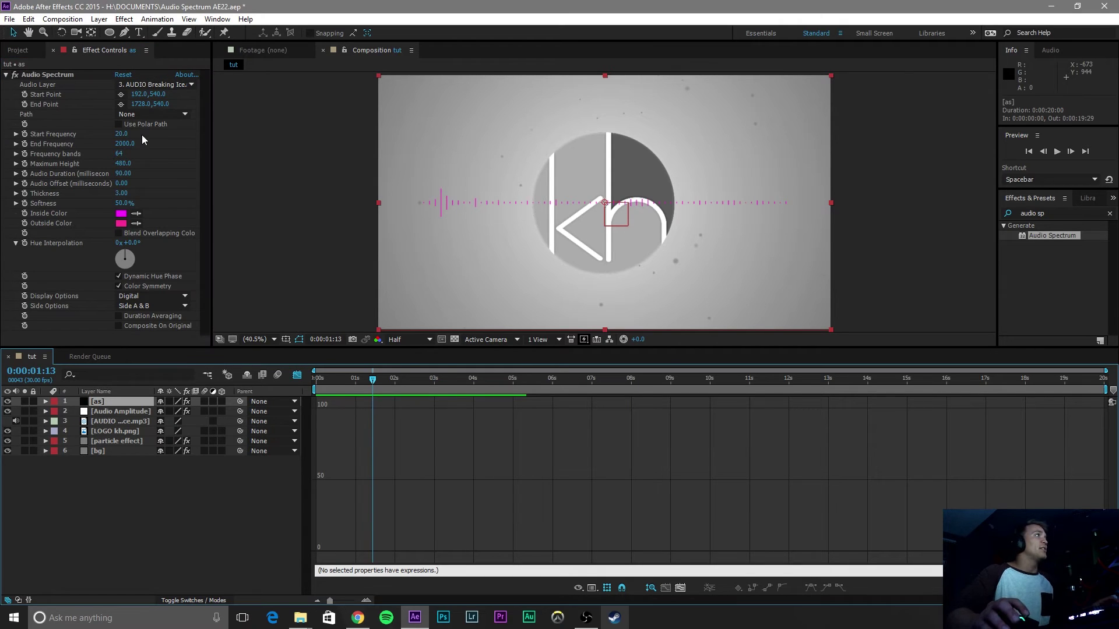
Step: Draw an ellipse mask around the kh logo on the as layer and adjust its edge
click(112, 36)
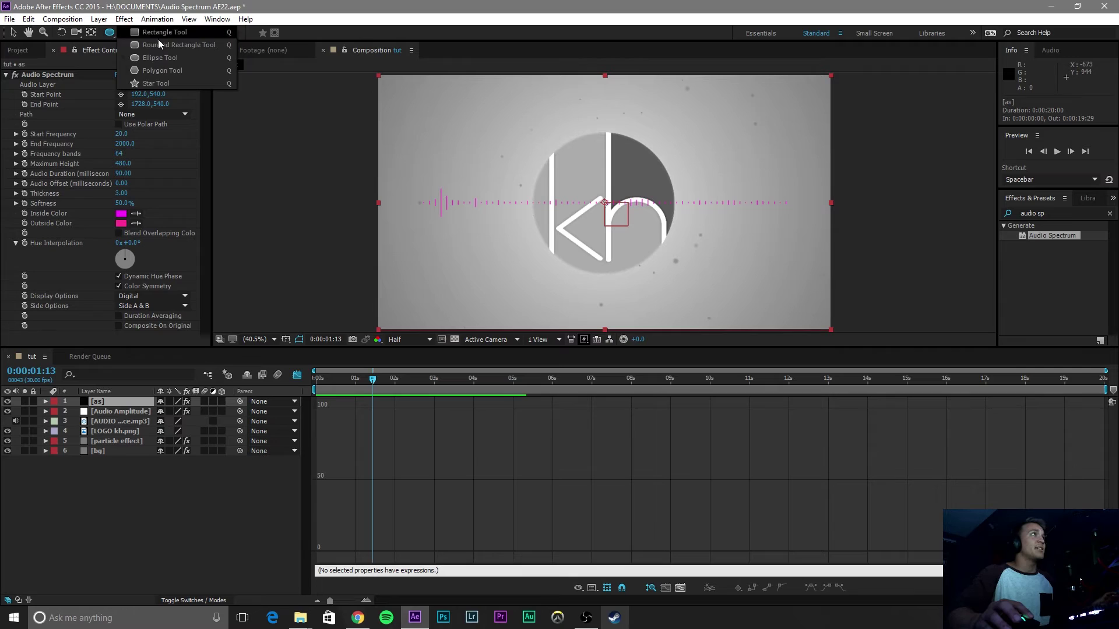
click(180, 60)
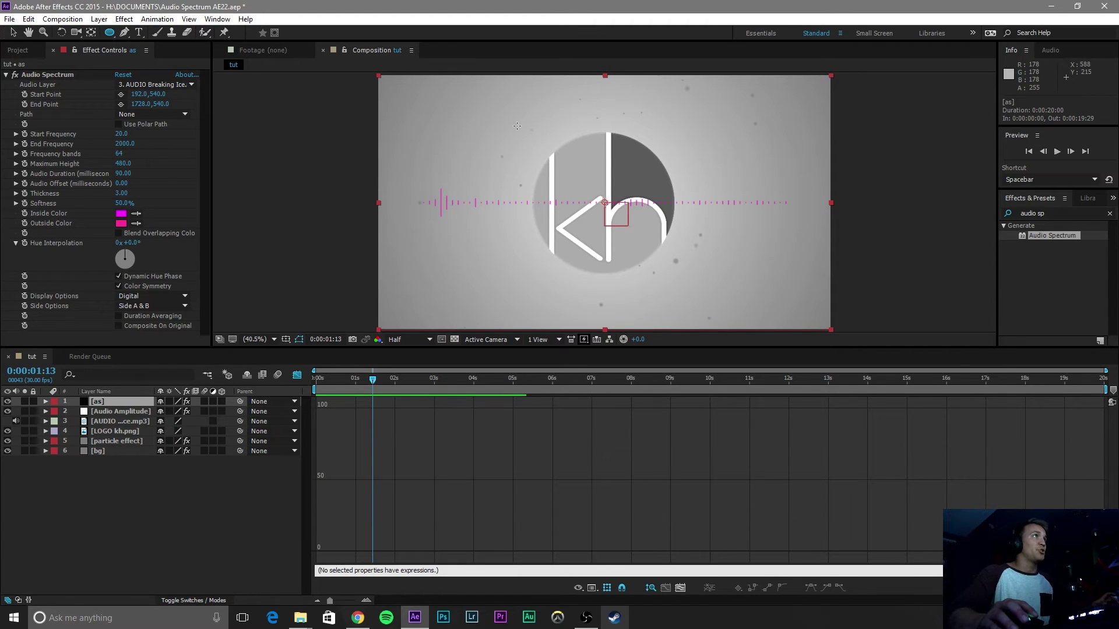
drag(517, 125, 666, 237)
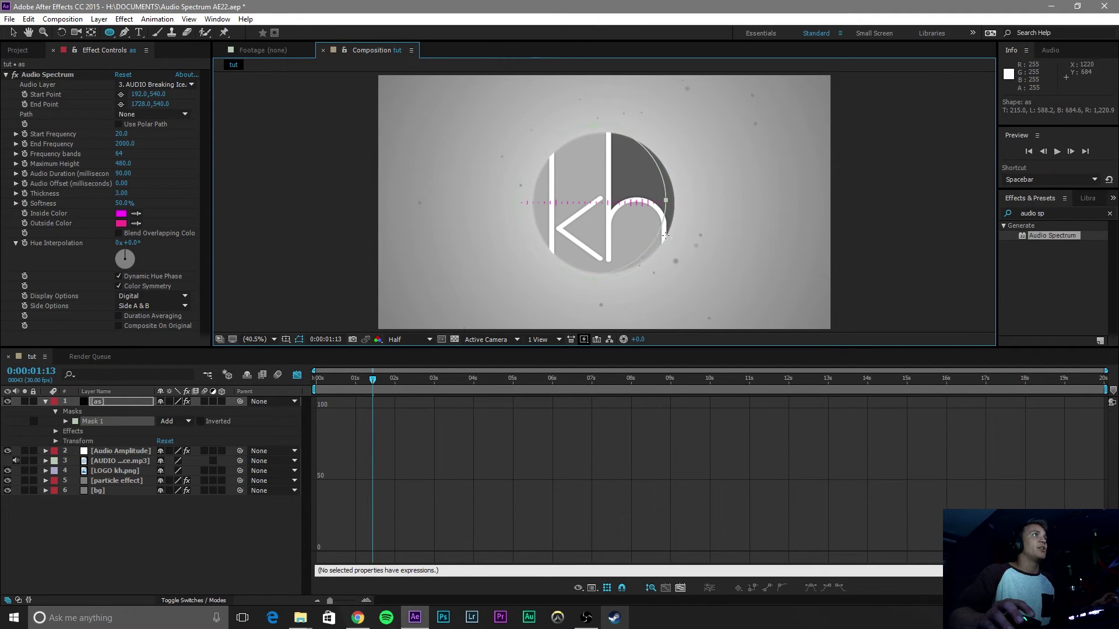
key(v)
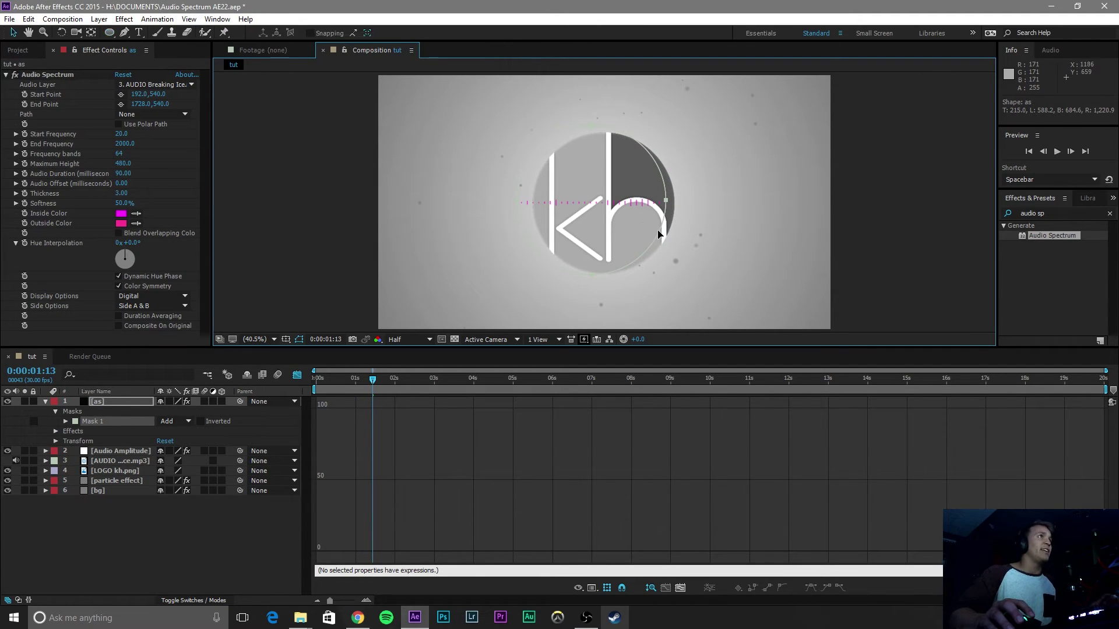
click(103, 421)
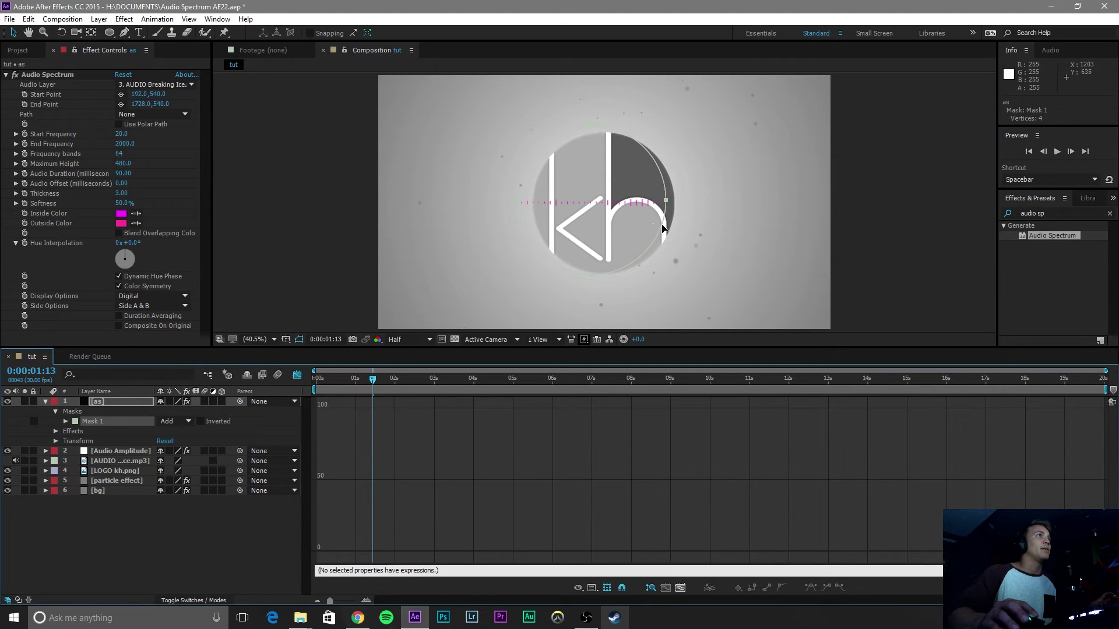
drag(658, 229, 669, 226)
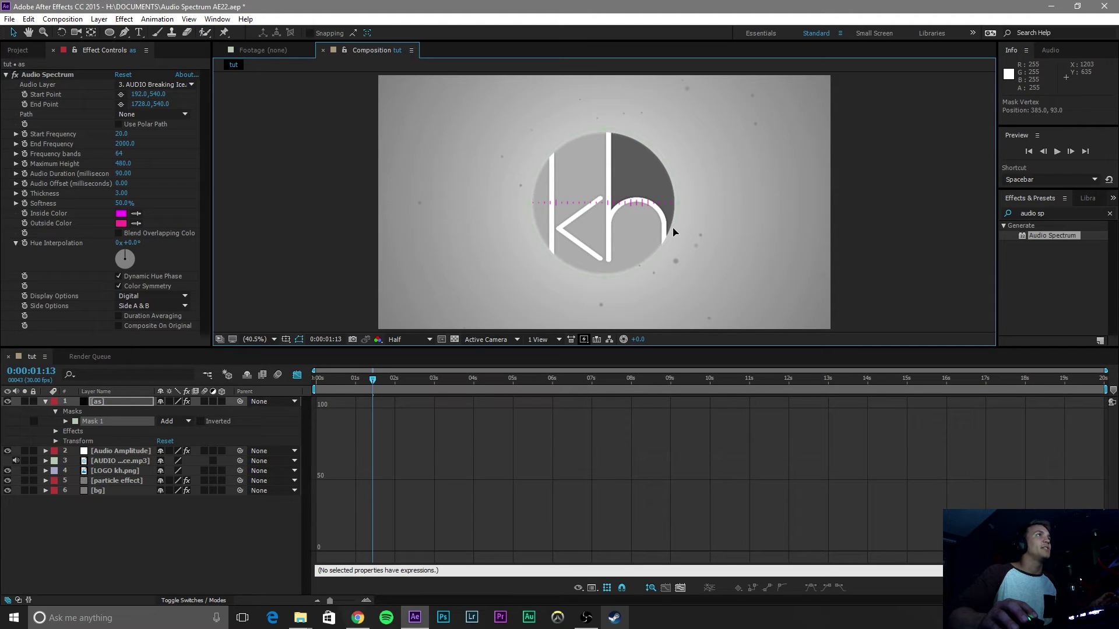
Step: Give Mask 1 a bright blue colour and set its mode to None
click(76, 421)
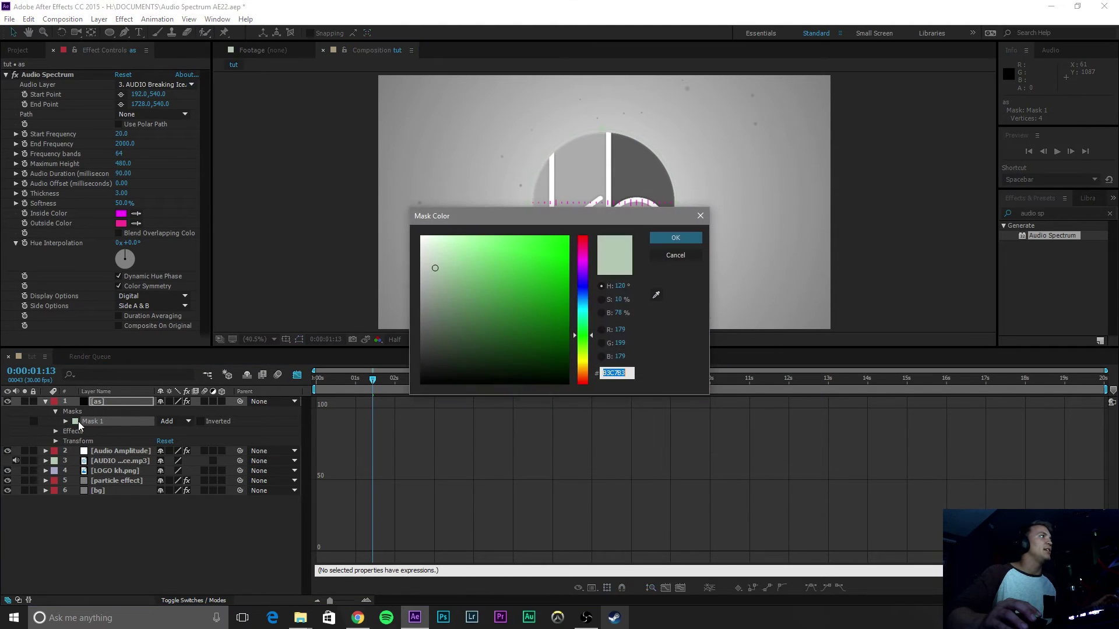
click(583, 285)
click(568, 236)
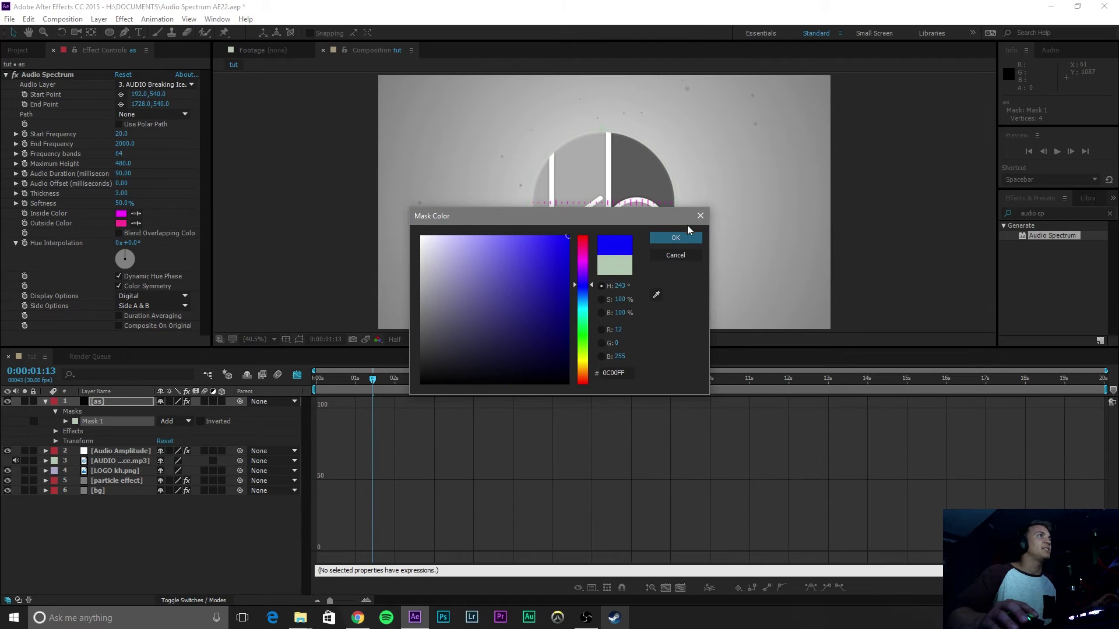
click(687, 235)
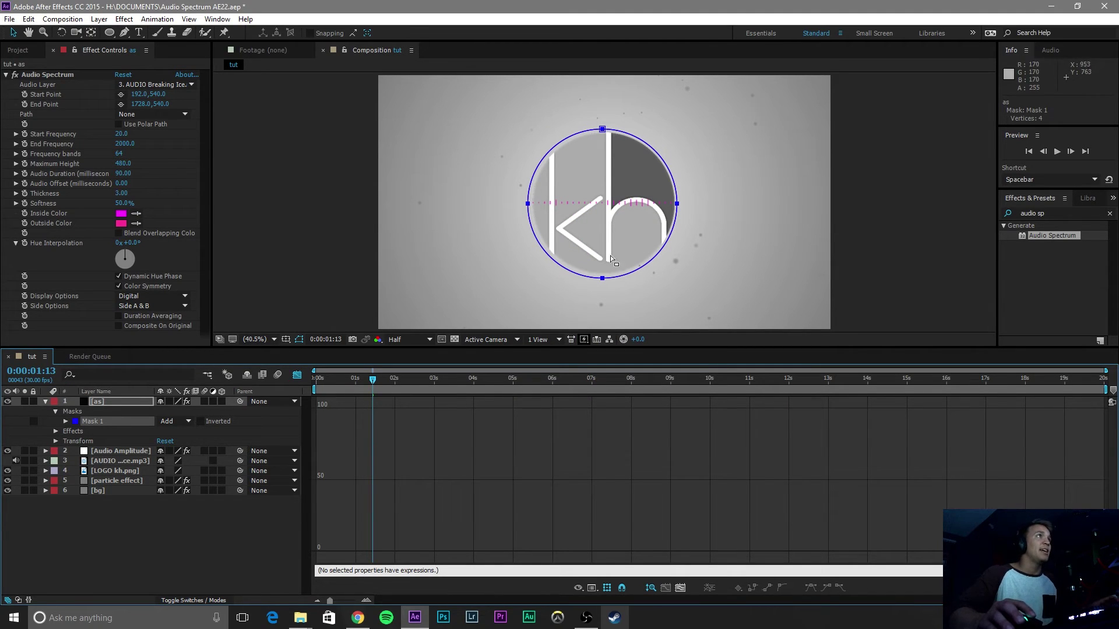
click(188, 420)
click(178, 431)
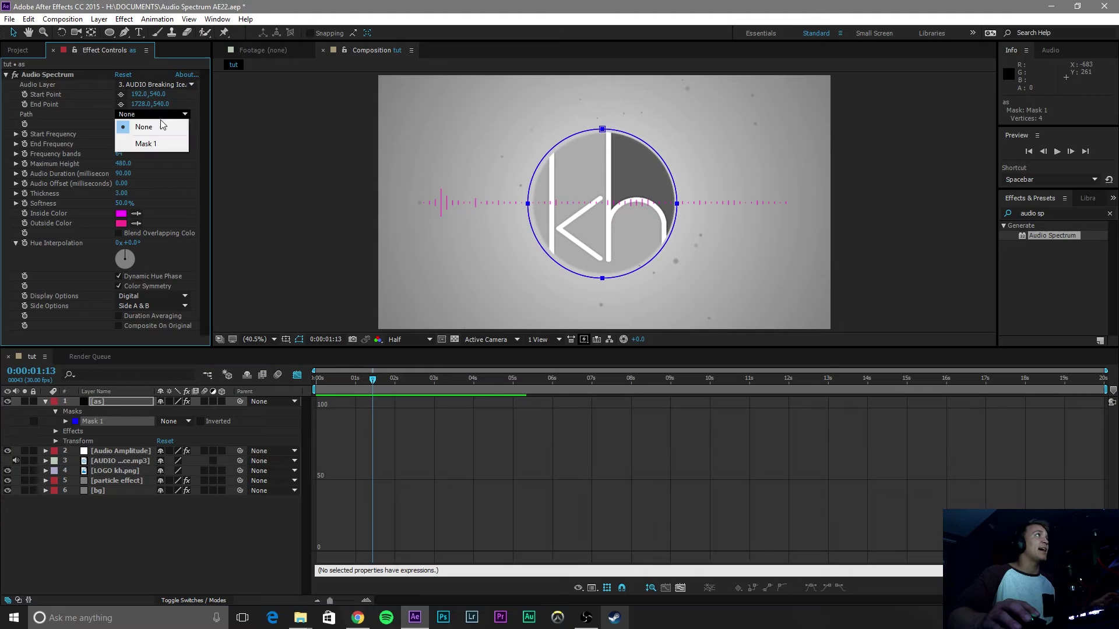
Step: Set the spectrum Path to Mask 1, preview it, and set Start Frequency to 1500
click(152, 143)
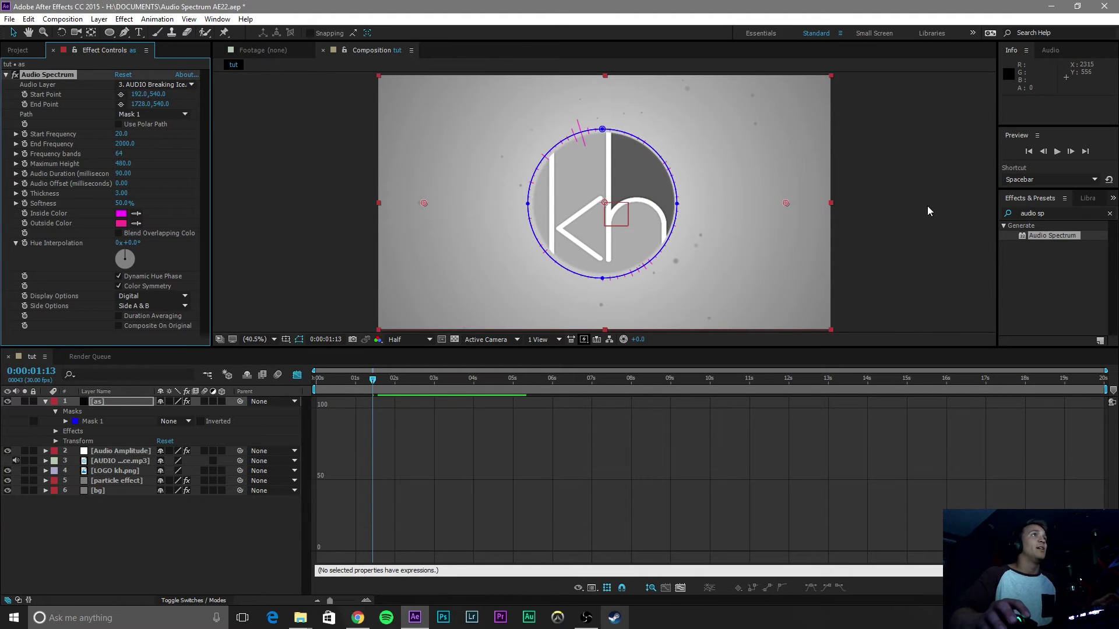
click(869, 200)
key(space)
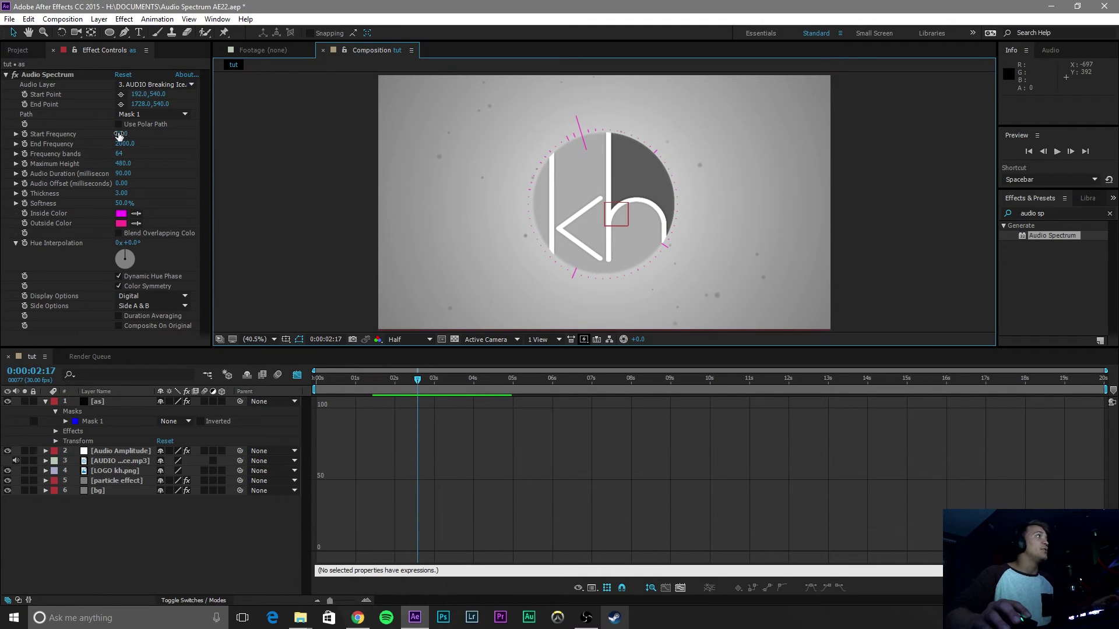
click(598, 122)
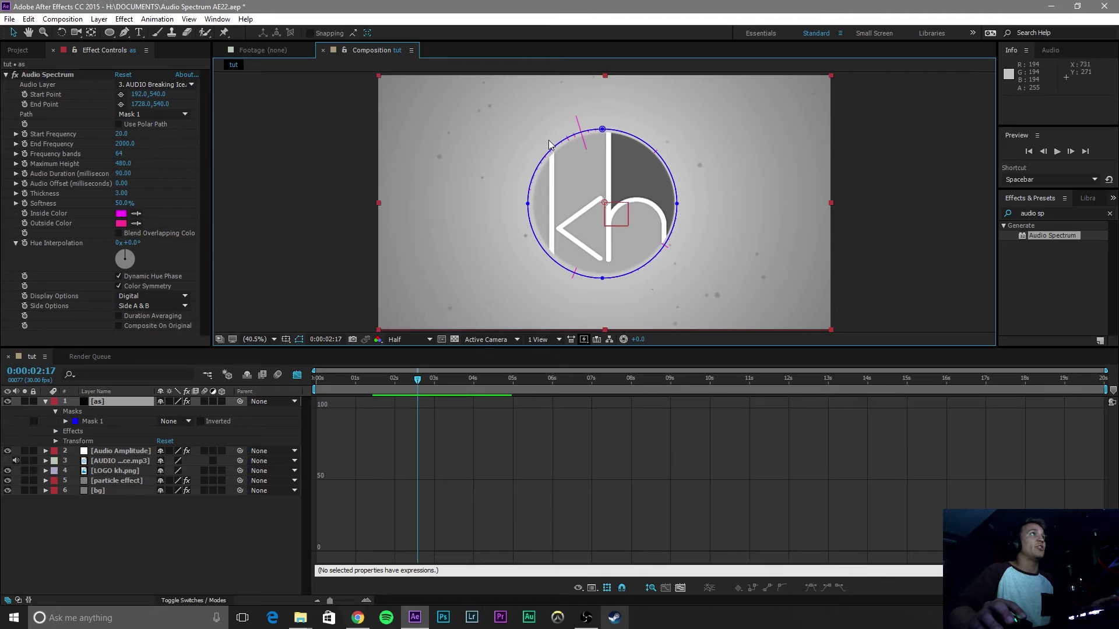
click(121, 135)
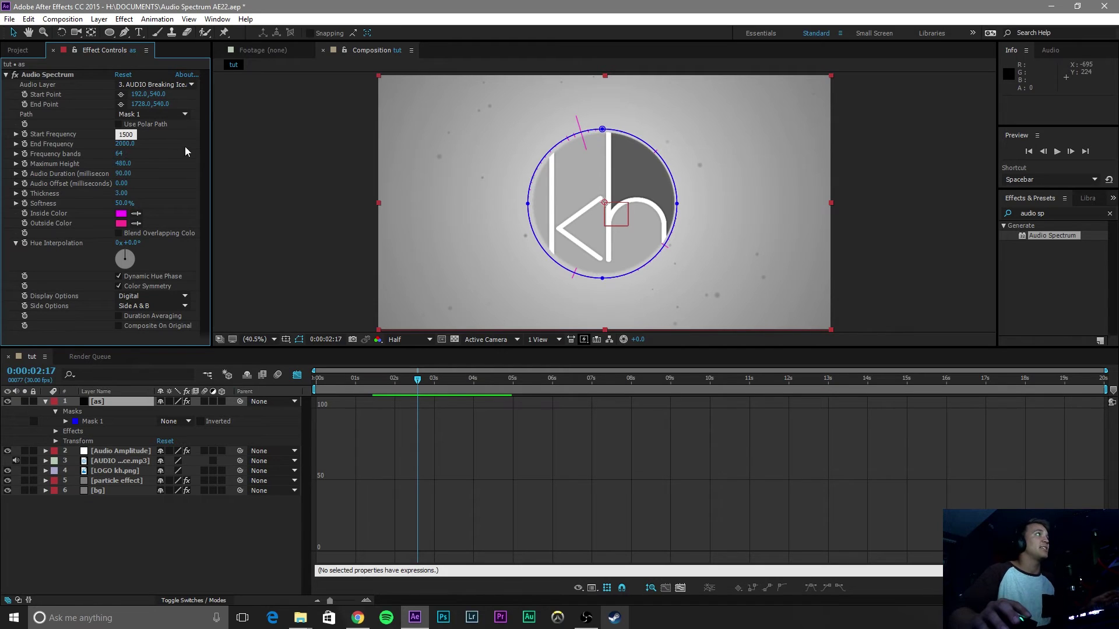
click(131, 145)
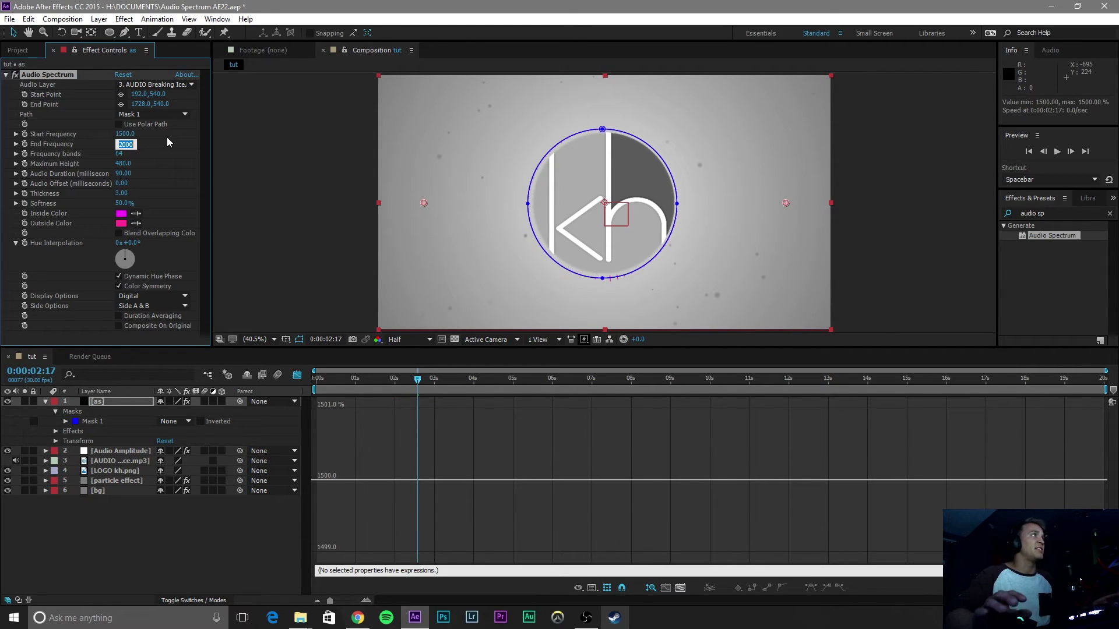
Step: Set End Frequency to 1, preview, and set Frequency bands to 500
text(1)
click(270, 143)
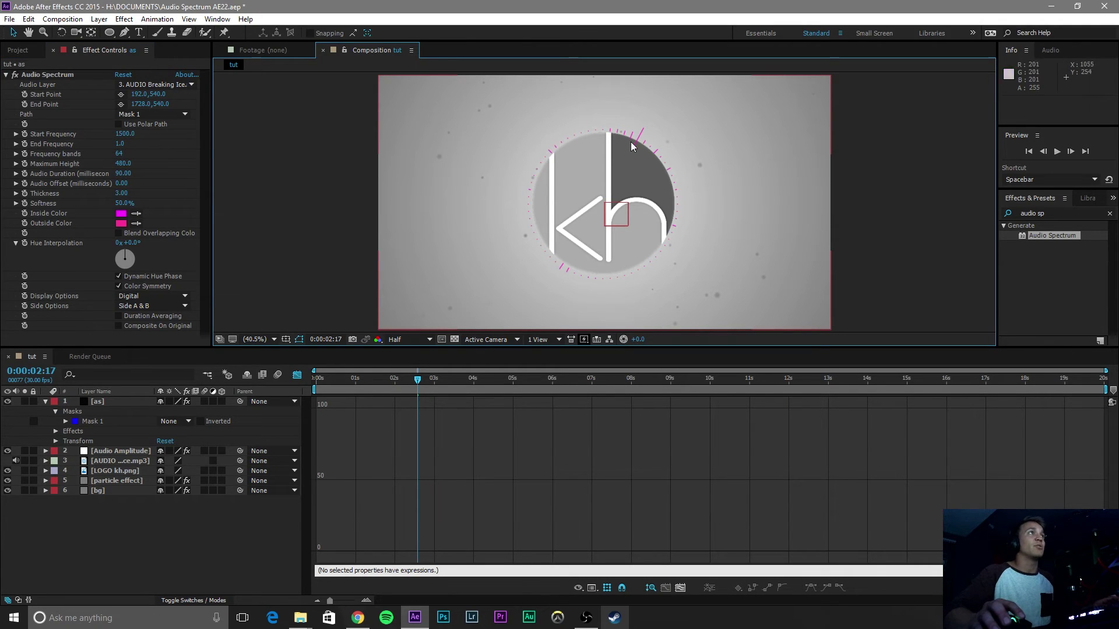
key(space)
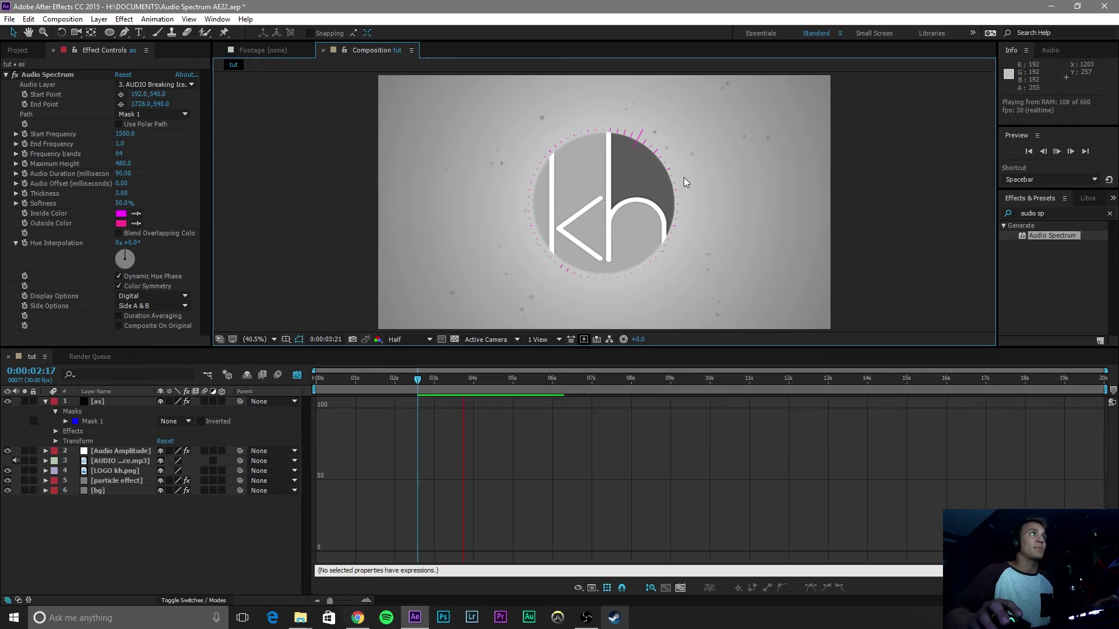
key(space)
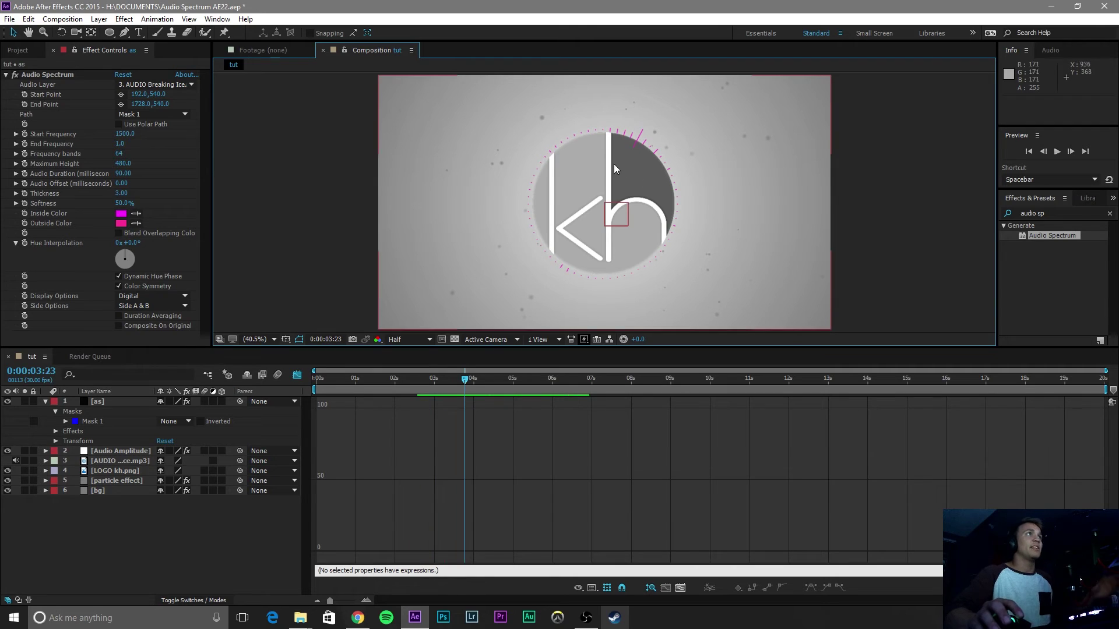
click(120, 153)
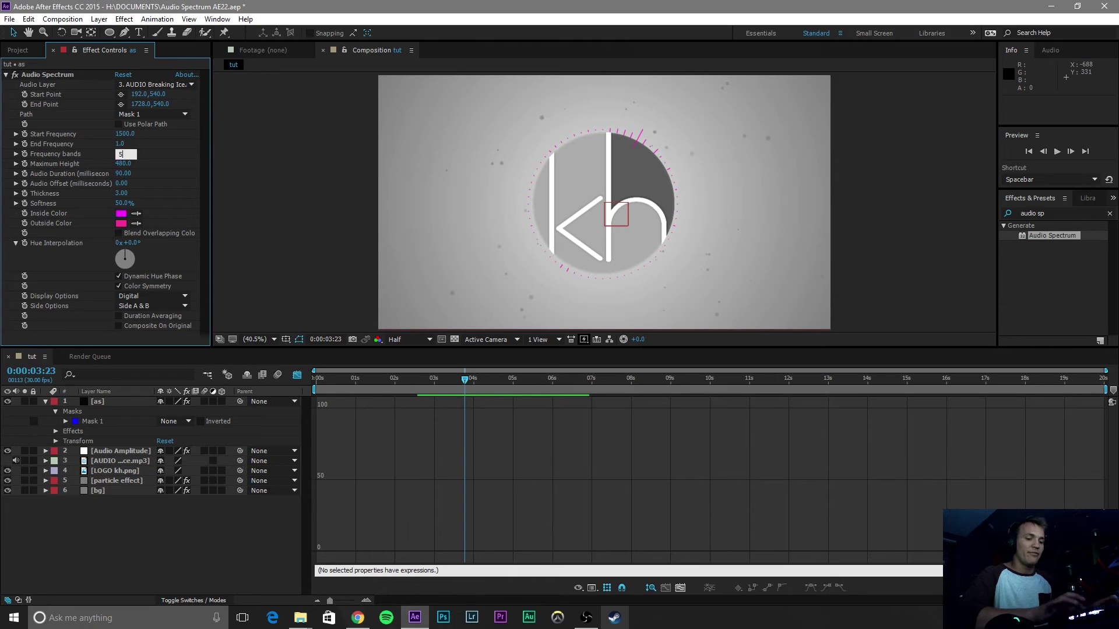
click(236, 104)
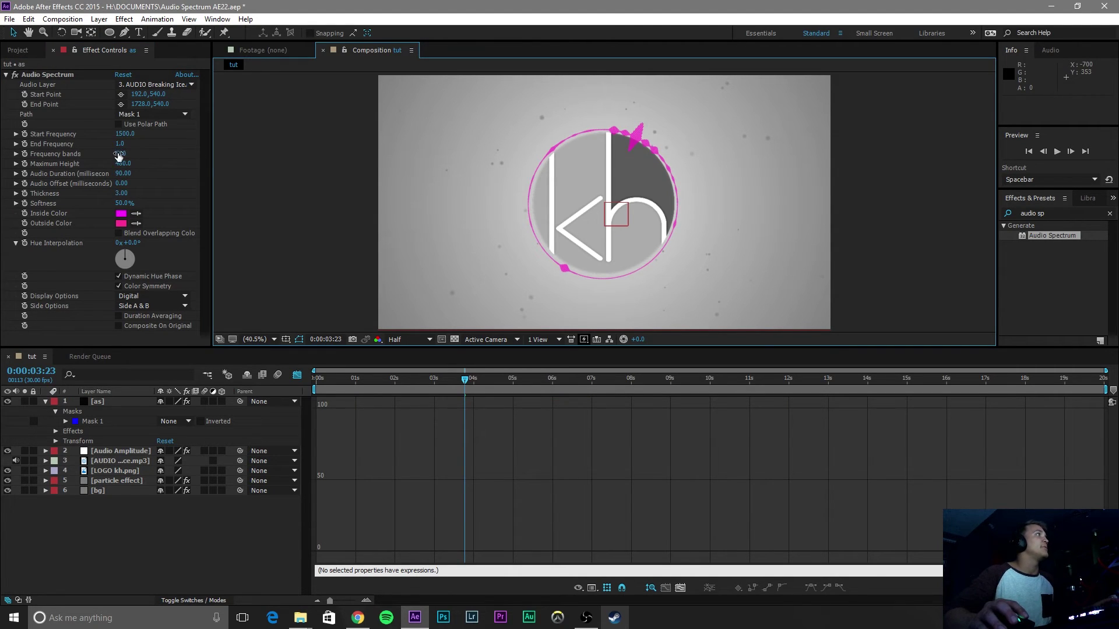
Step: Set Maximum Height 3000, Audio Duration 350 and Audio Offset -330
drag(123, 169, 286, 168)
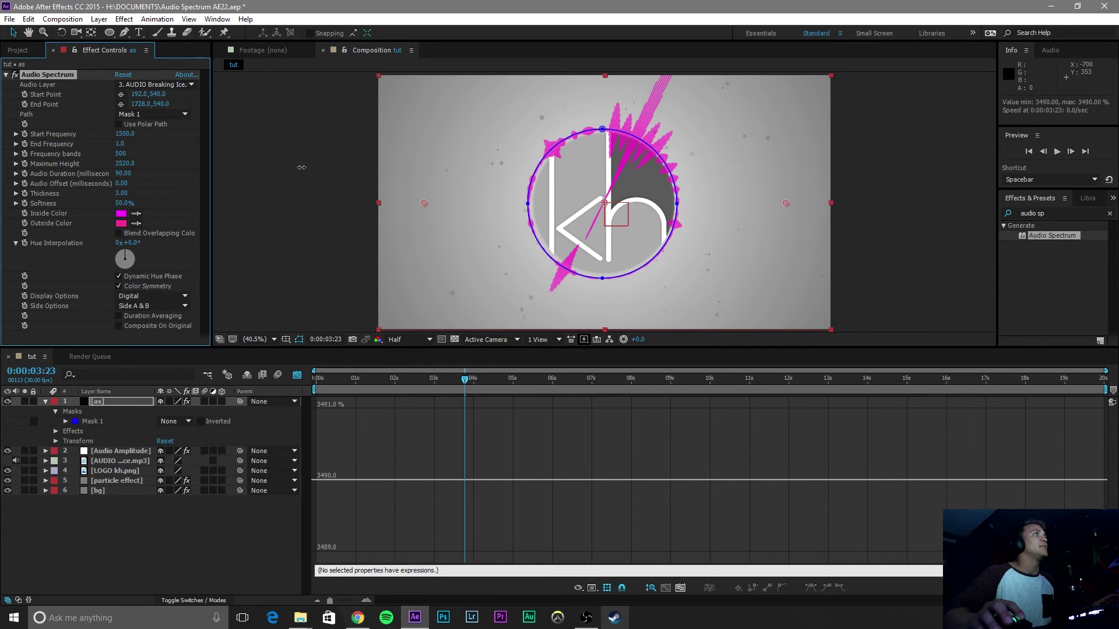
click(125, 164)
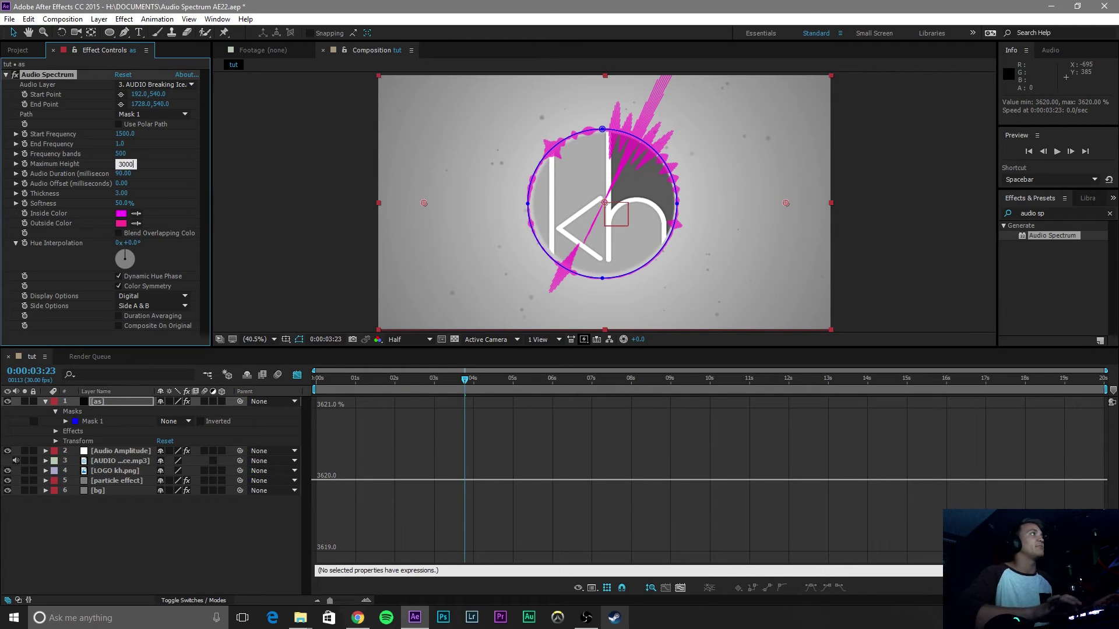
key(Return)
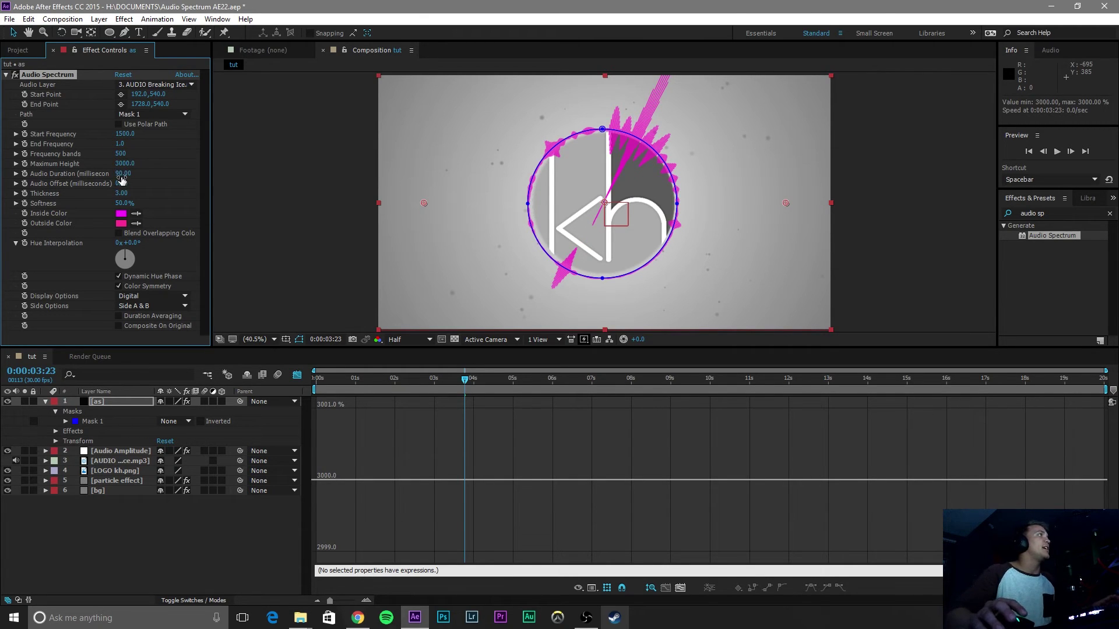
click(123, 175)
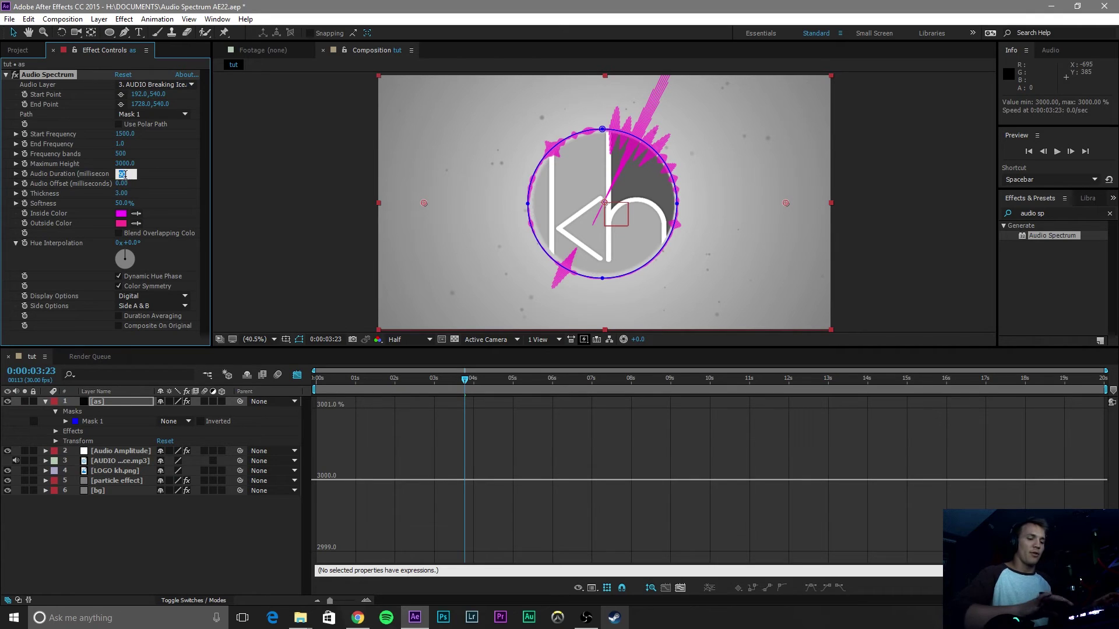
key(Return)
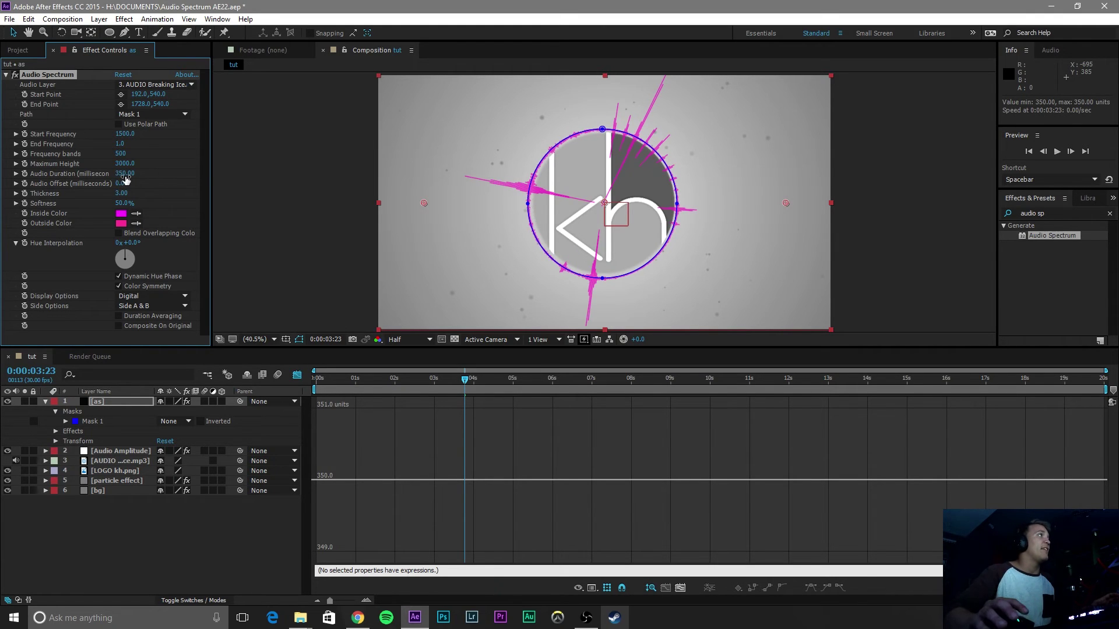
click(125, 184)
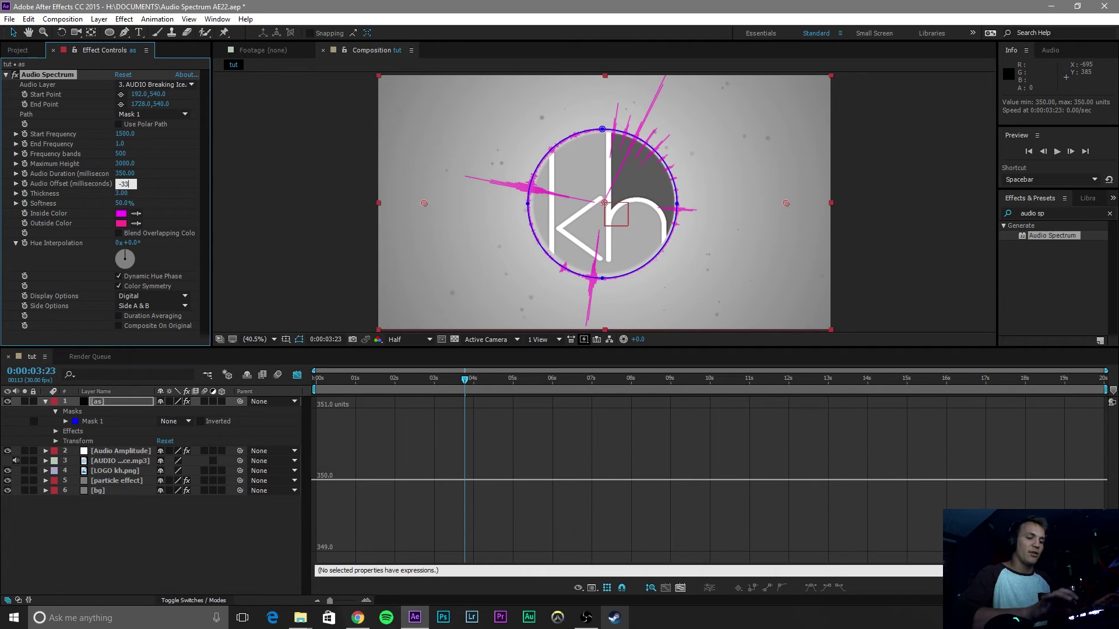
text(-330)
key(Return)
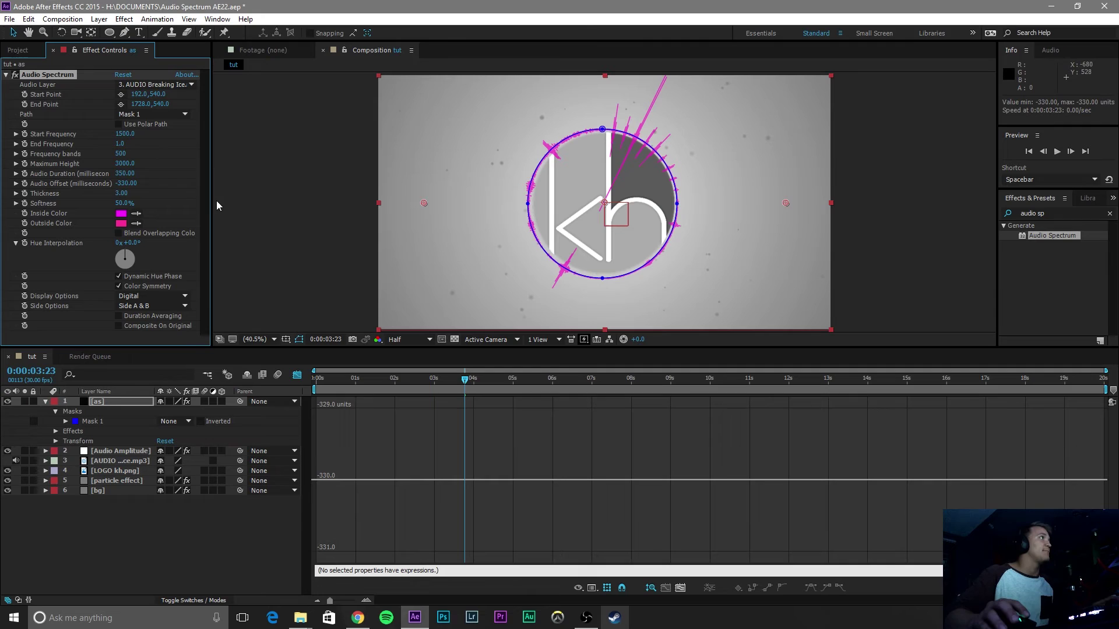
Step: Set spectrum Thickness to 2.5 and Side Options to Side B
drag(122, 193, 121, 192)
click(125, 193)
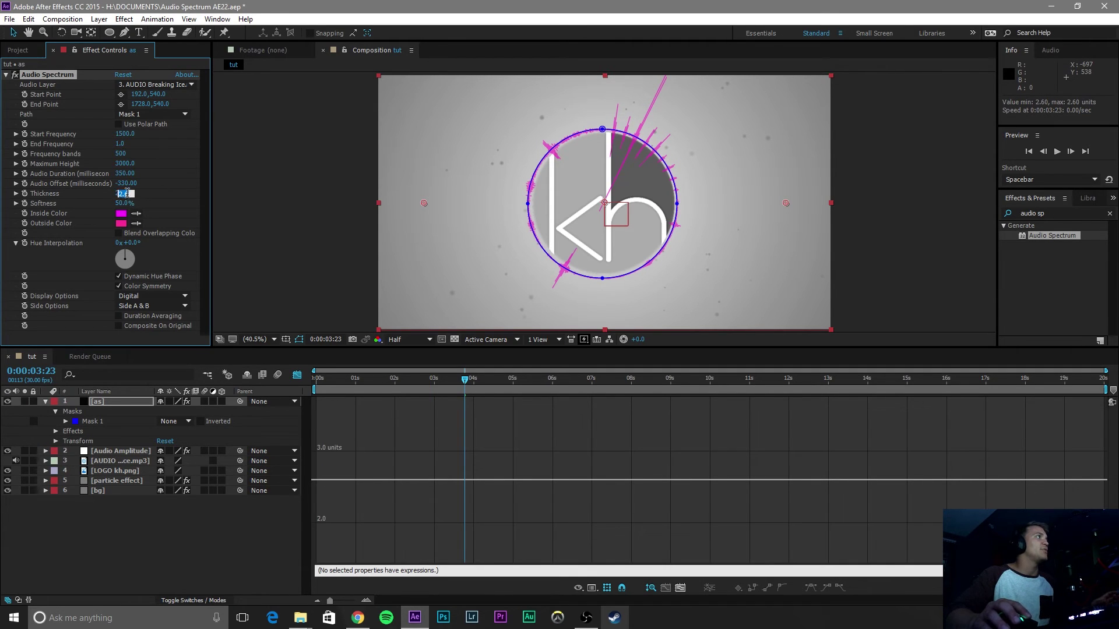
text(2.5)
key(Return)
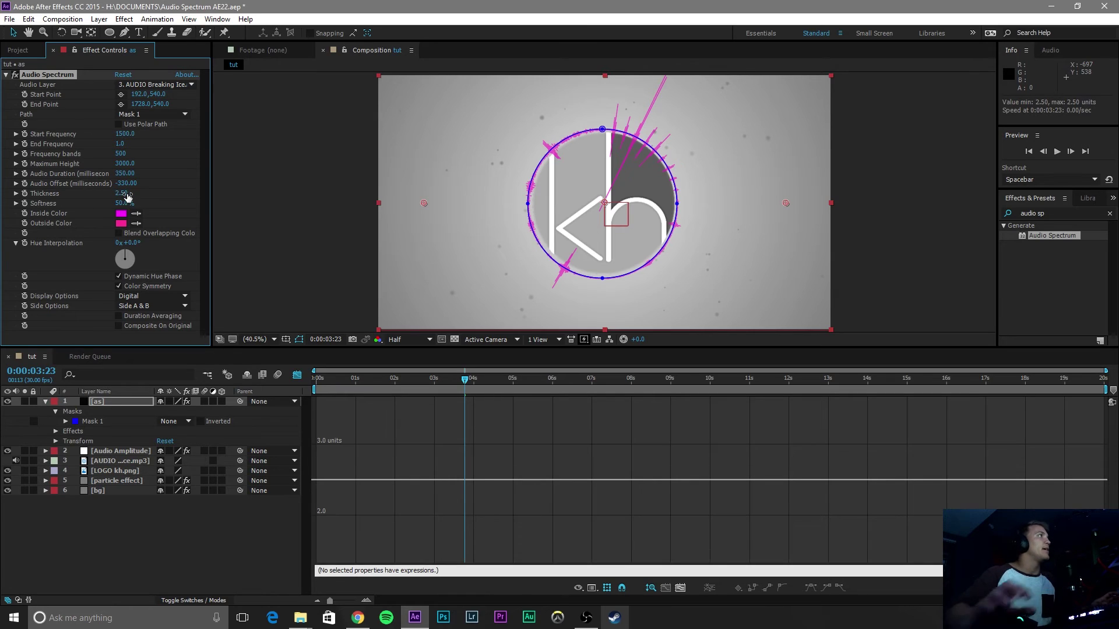
click(163, 305)
click(163, 331)
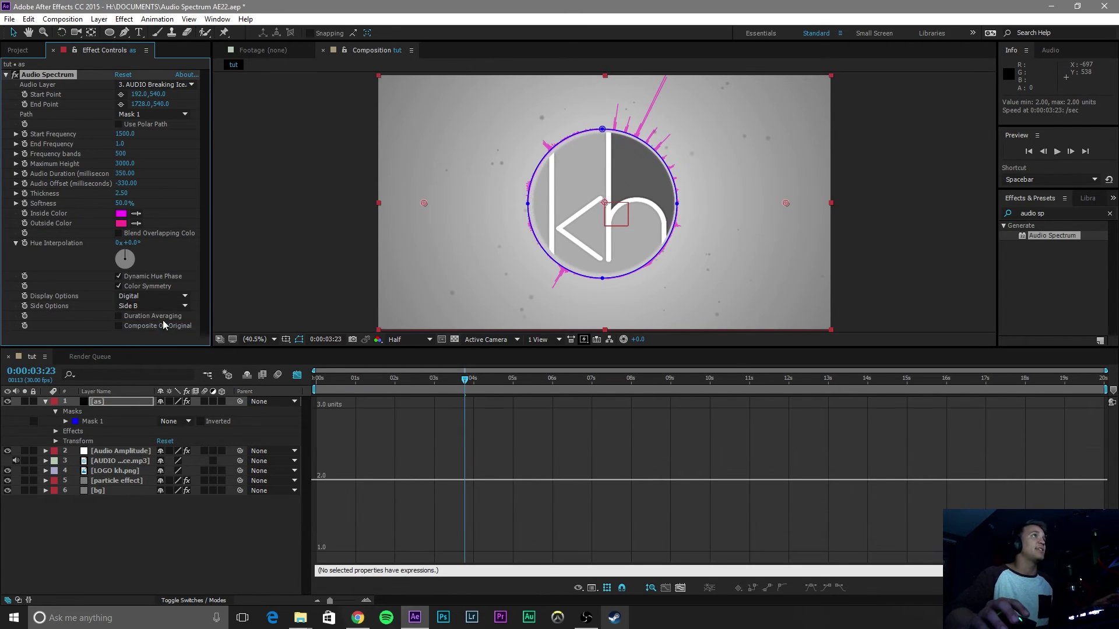
Step: Switch Display Options to Analog lines and preview, stopping at 0:00:04:24
click(167, 295)
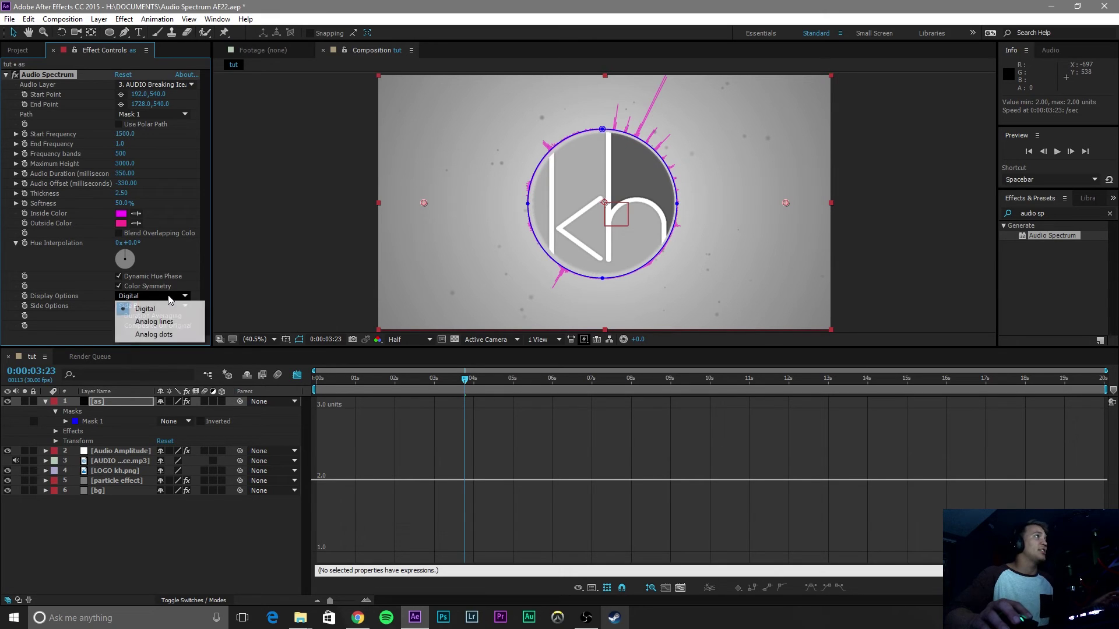
click(153, 322)
click(305, 191)
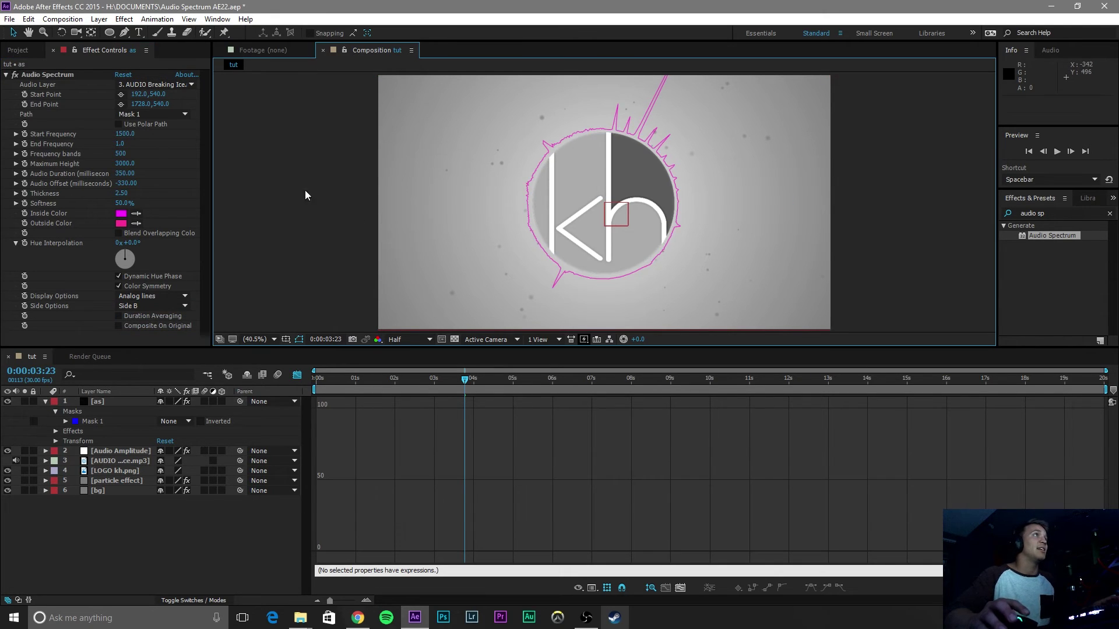
key(space)
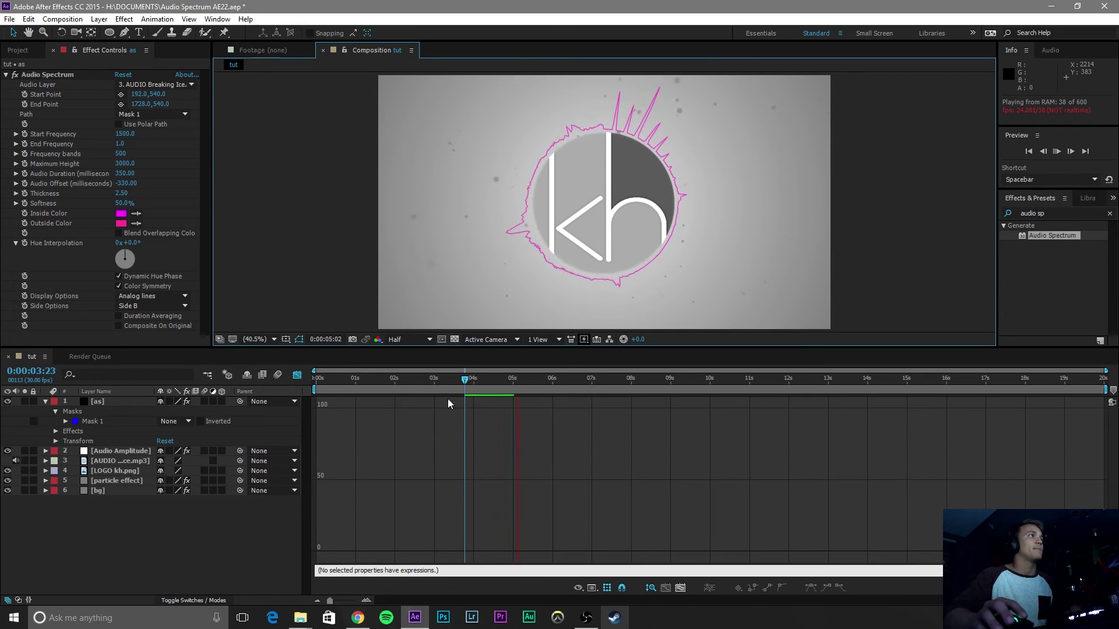
click(237, 366)
key(space)
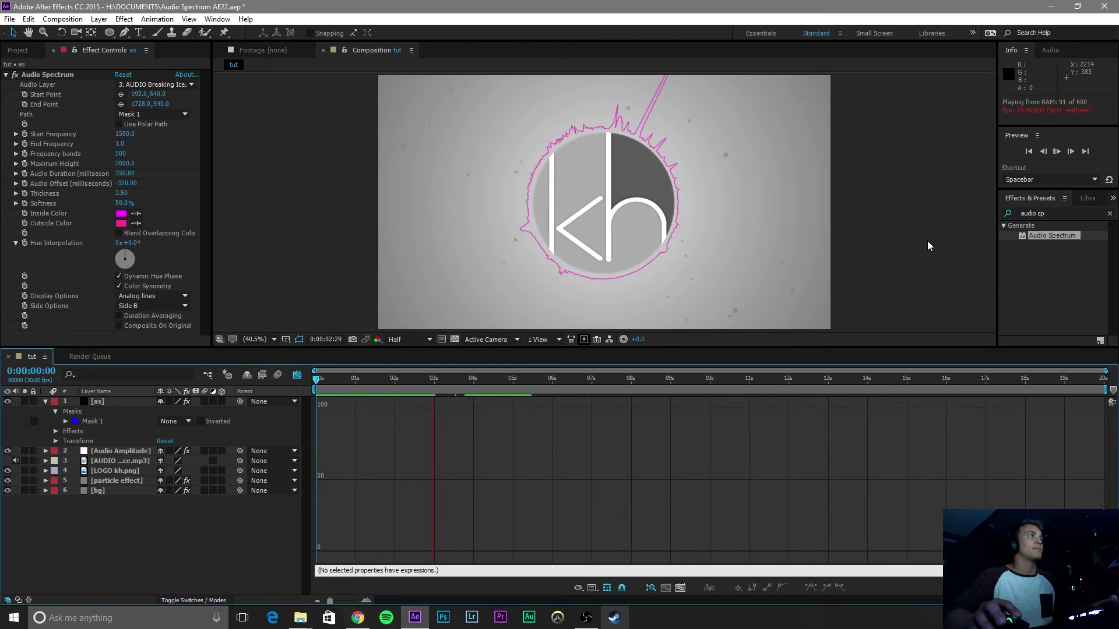
key(space)
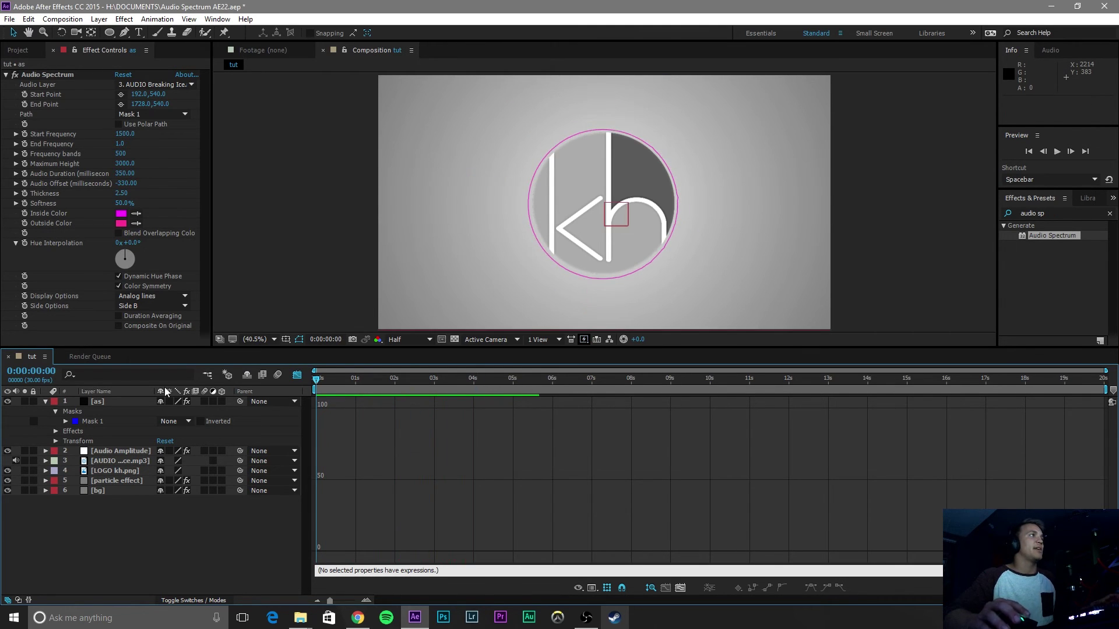
key(space)
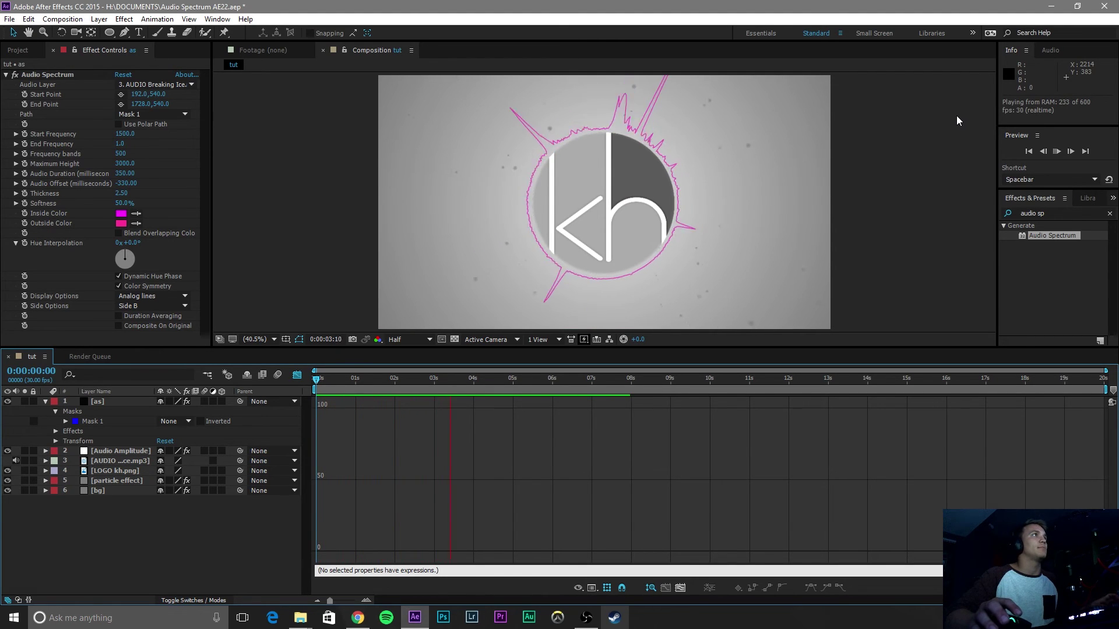
key(space)
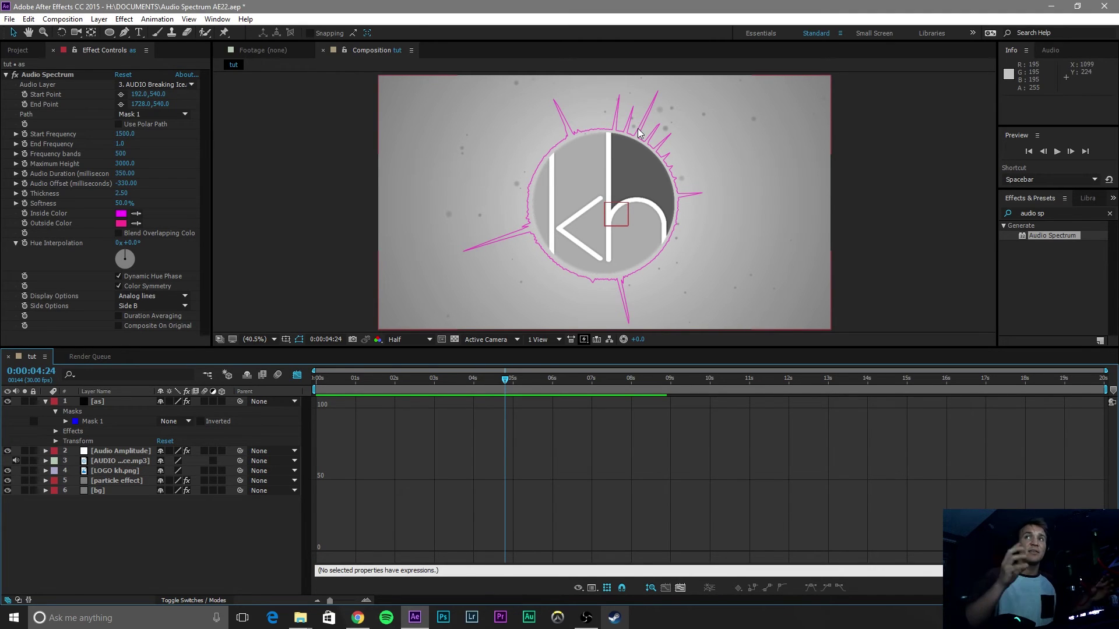
Step: Set both the Inside and Outside colours of the spectrum to white and preview
click(121, 214)
click(420, 231)
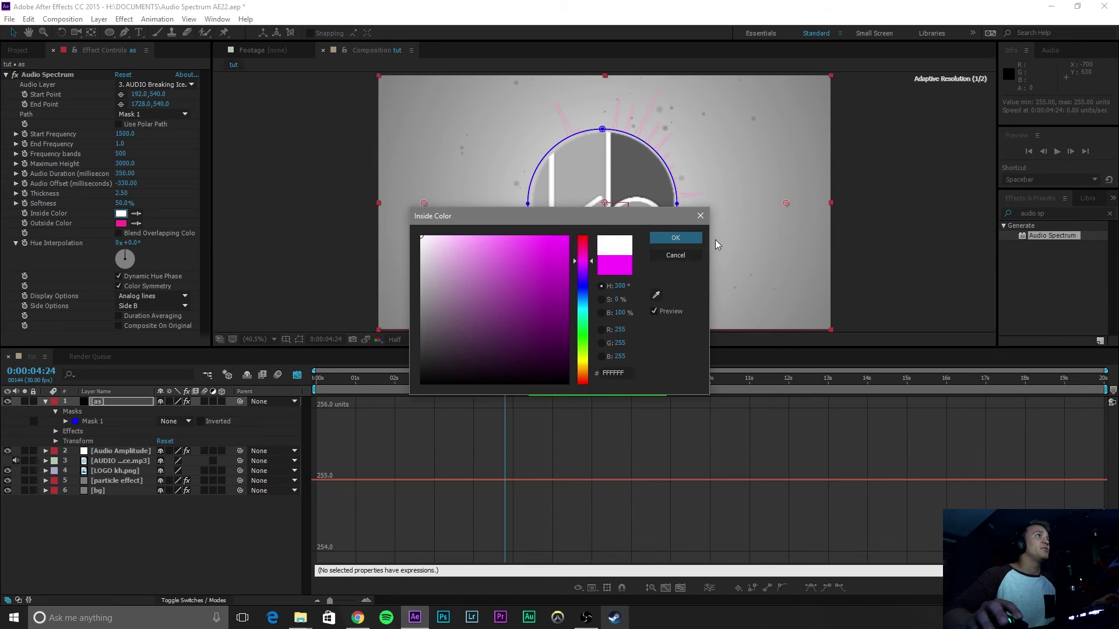
click(670, 237)
click(121, 223)
click(421, 236)
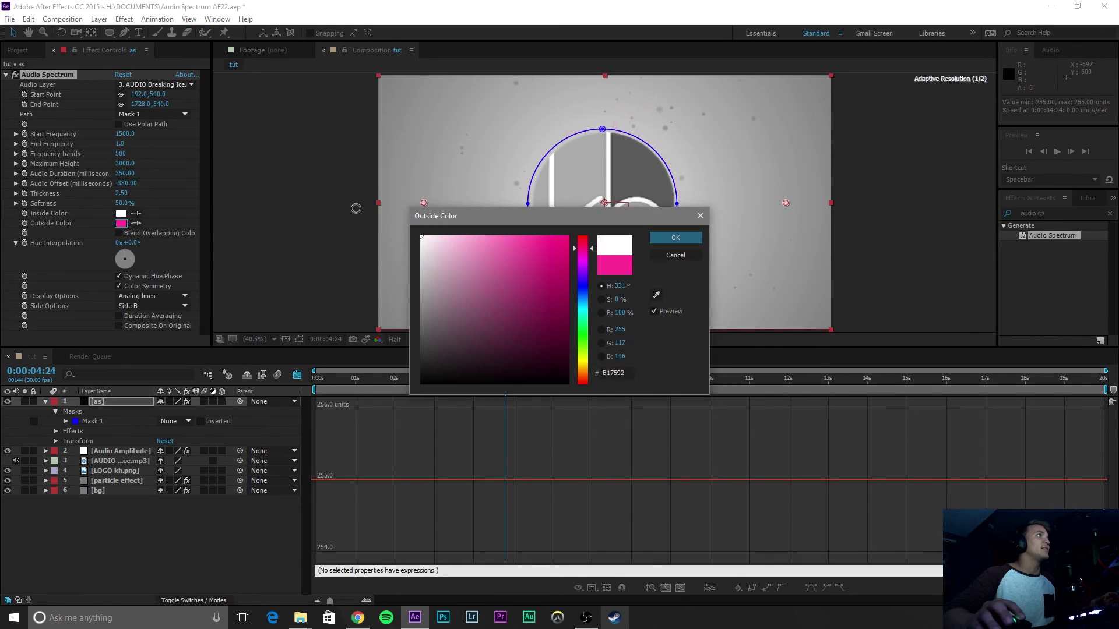
click(675, 238)
click(889, 201)
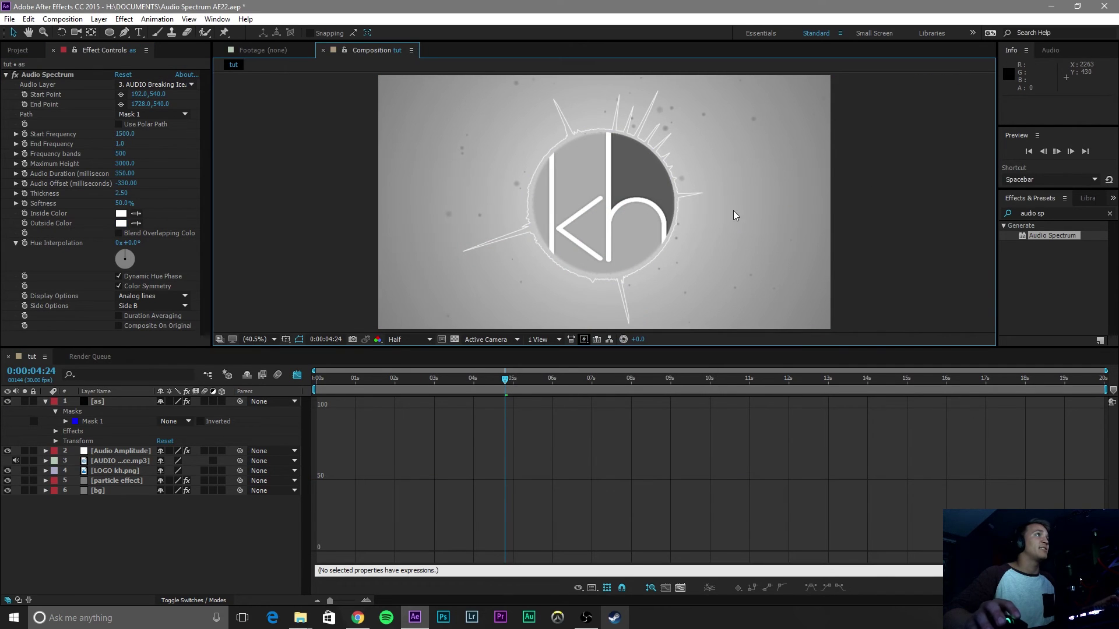
key(space)
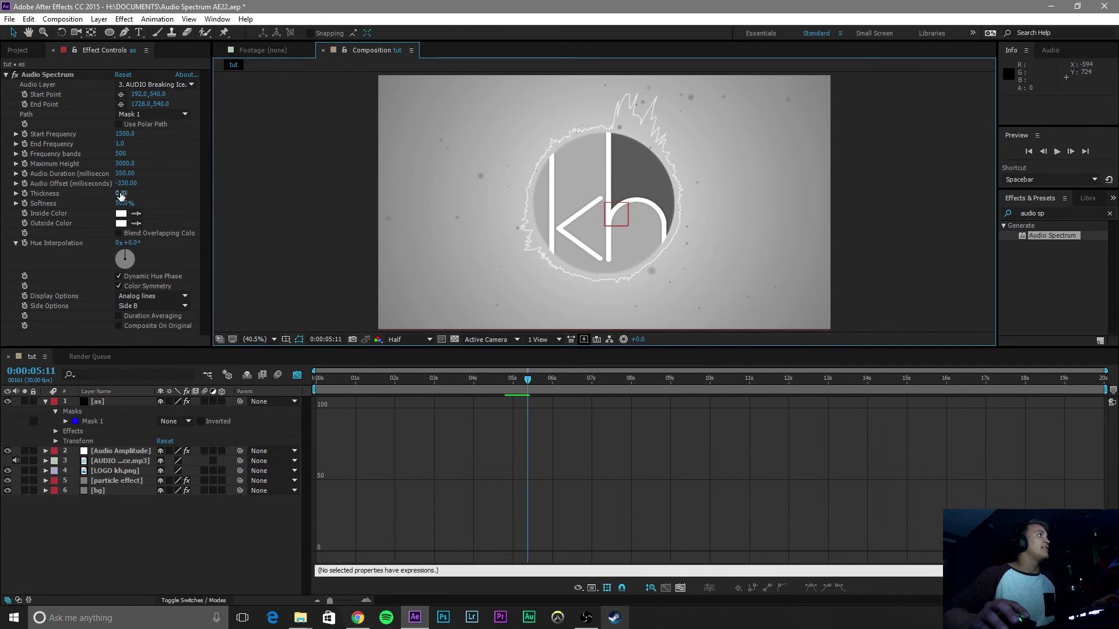
Step: Try a spectrum Thickness of 5, preview it, then settle on 3.50
click(120, 193)
text(5)
key(Return)
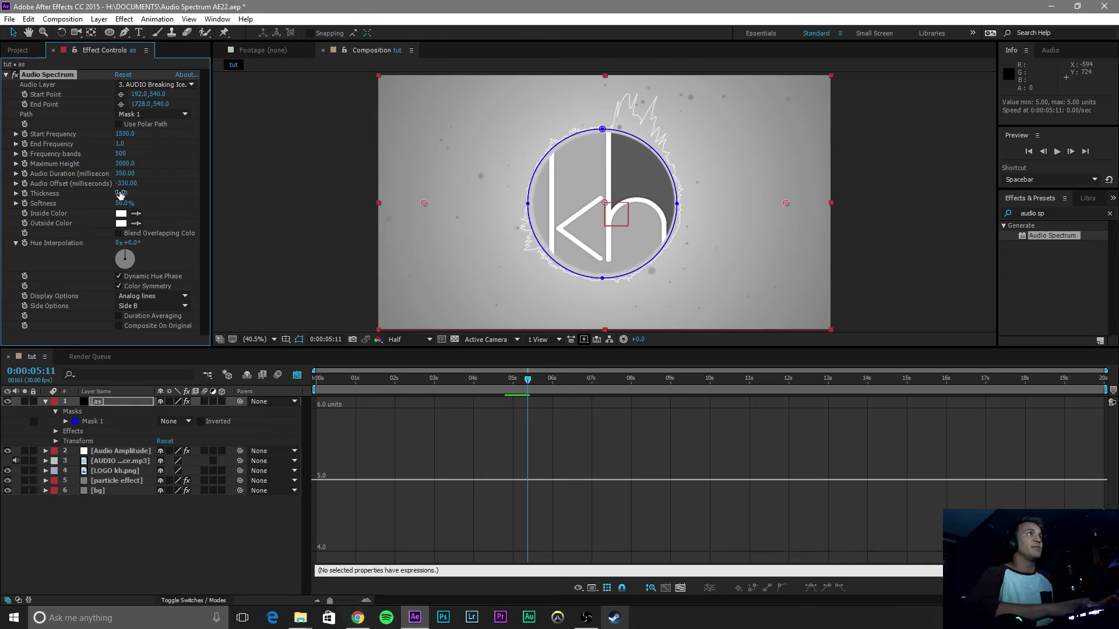
click(865, 172)
key(space)
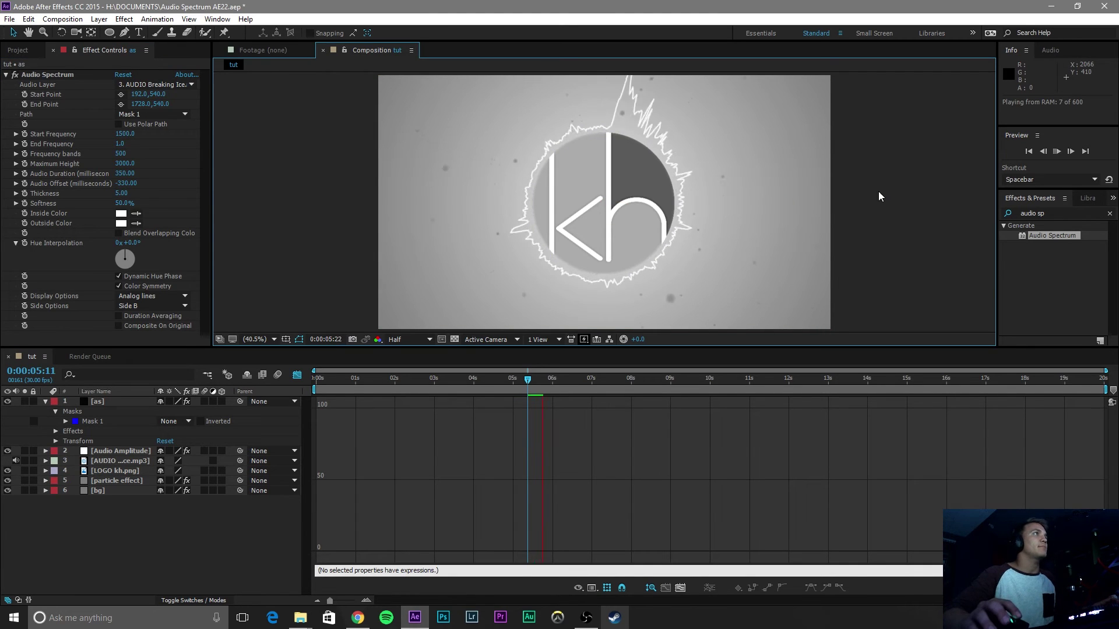
click(127, 191)
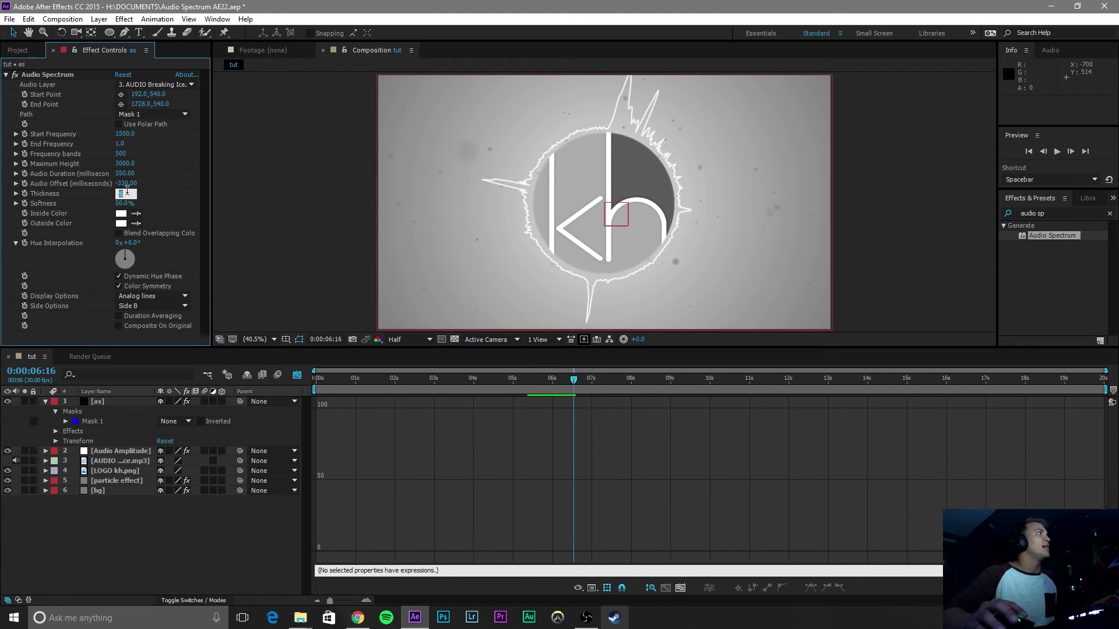
text(3.5)
key(Return)
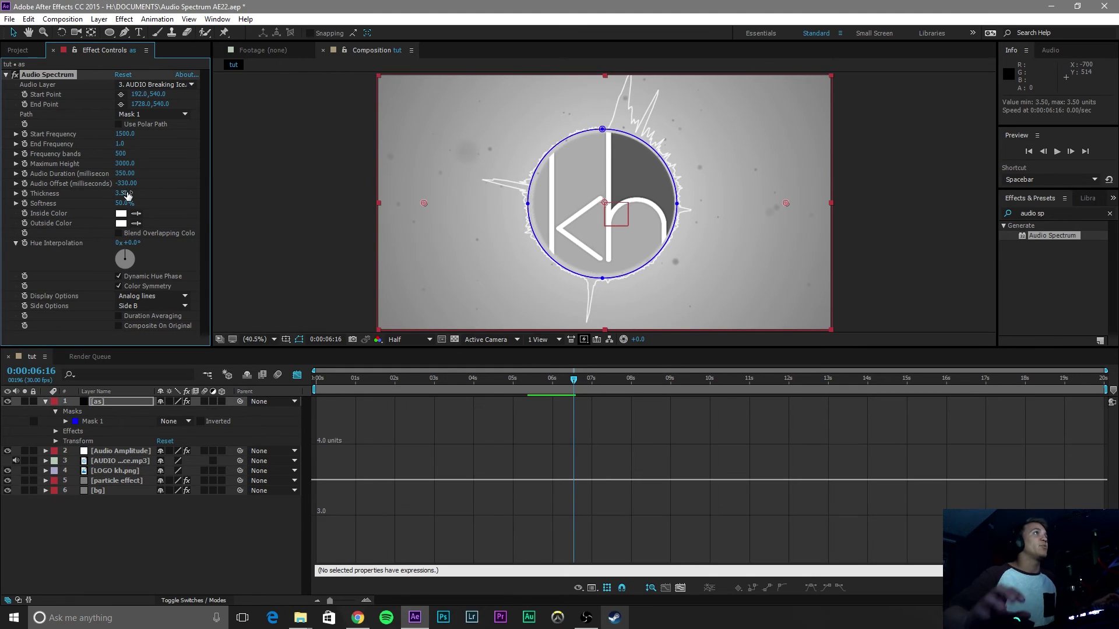
click(328, 168)
Step: Duplicate the as spectrum layer with copy and paste, and rename the copy as2
click(57, 404)
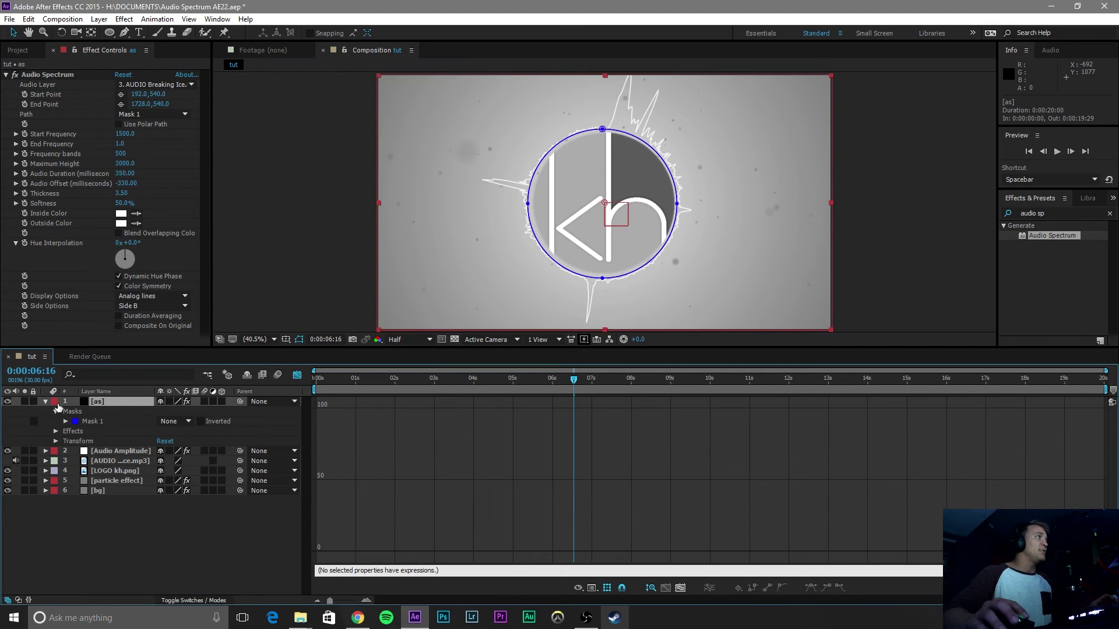
click(46, 401)
right_click(103, 403)
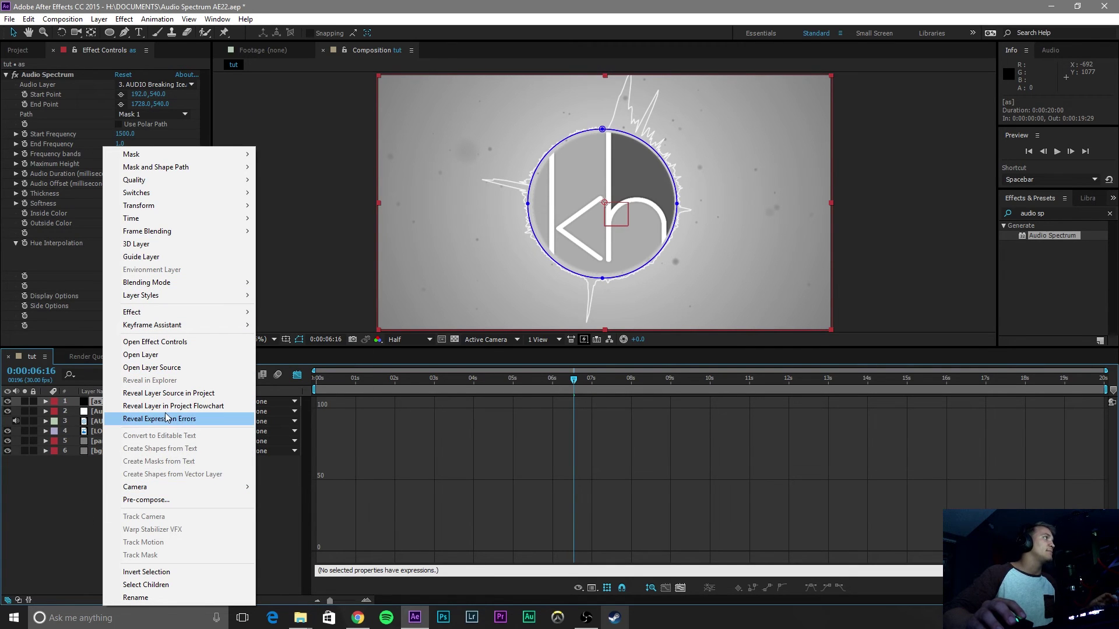
click(68, 508)
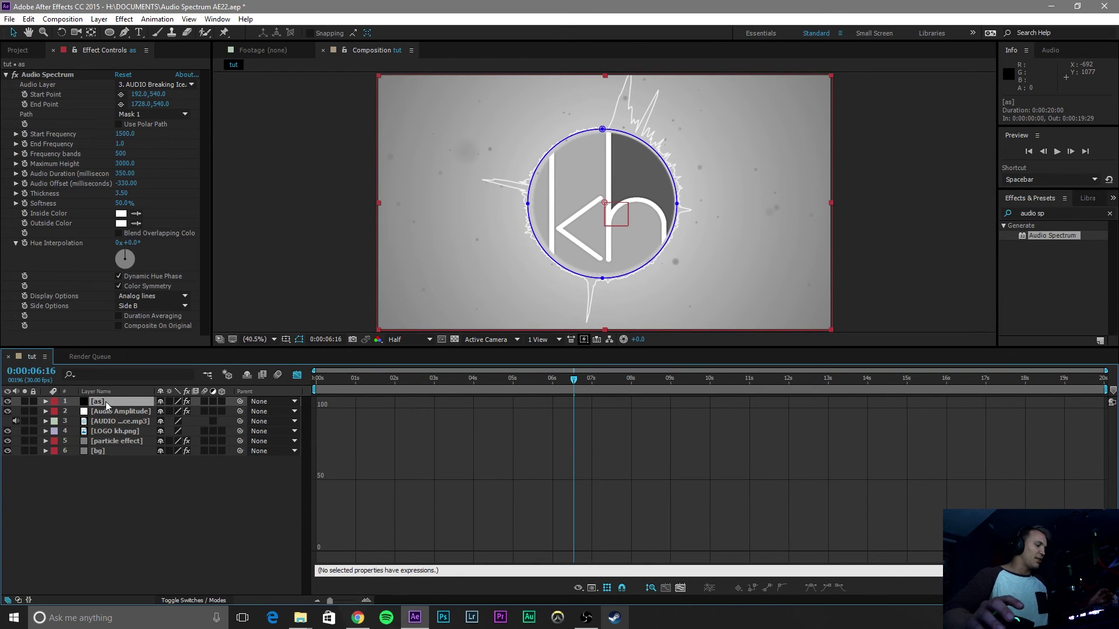
key(ctrl+c)
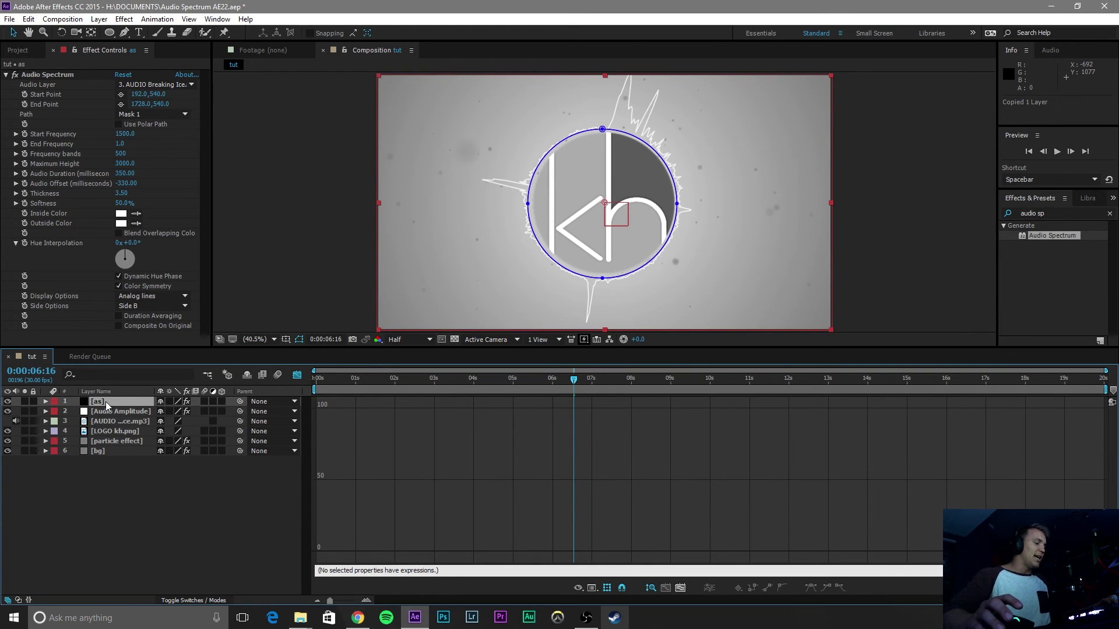
key(ctrl+v)
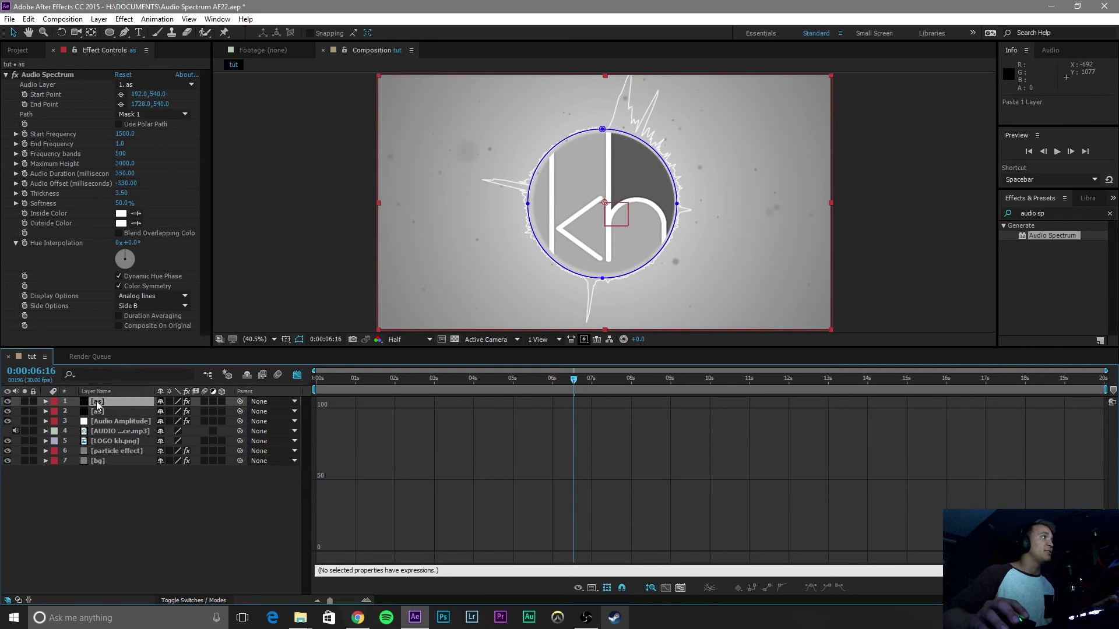
right_click(97, 401)
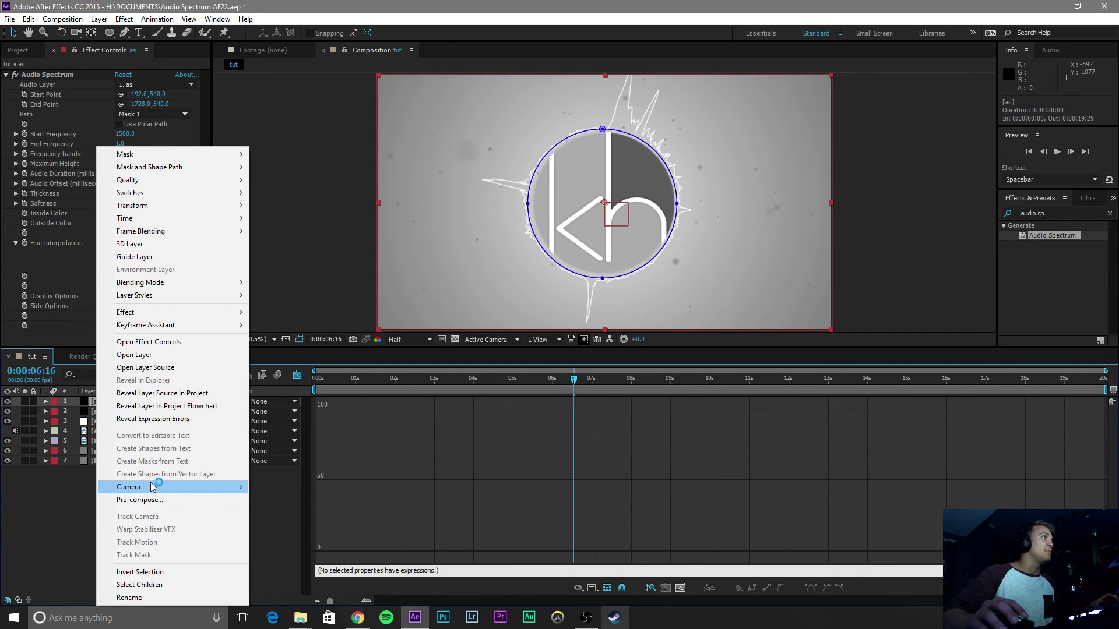
click(150, 597)
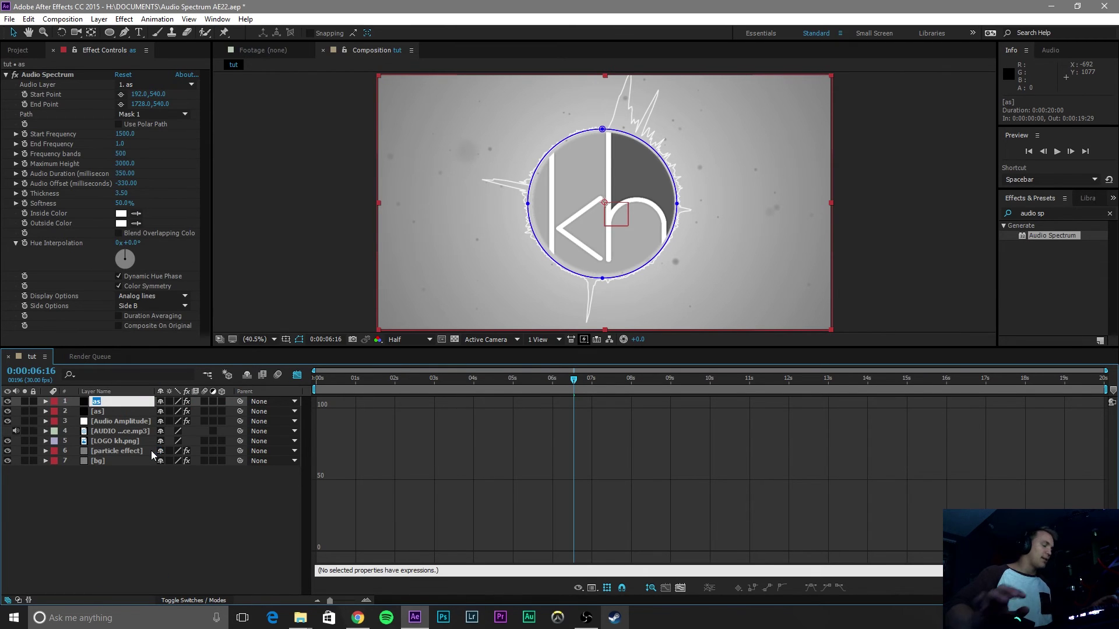
text(as2)
key(Return)
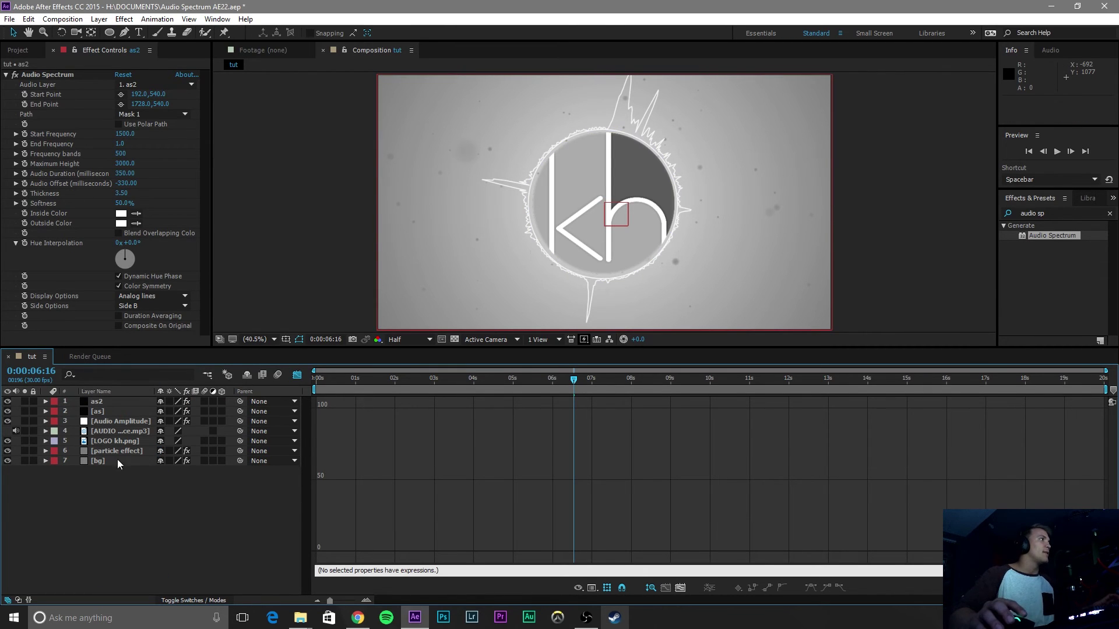
Step: Switch as2's spectrum to Analog dots with Maximum Height 4000
click(134, 402)
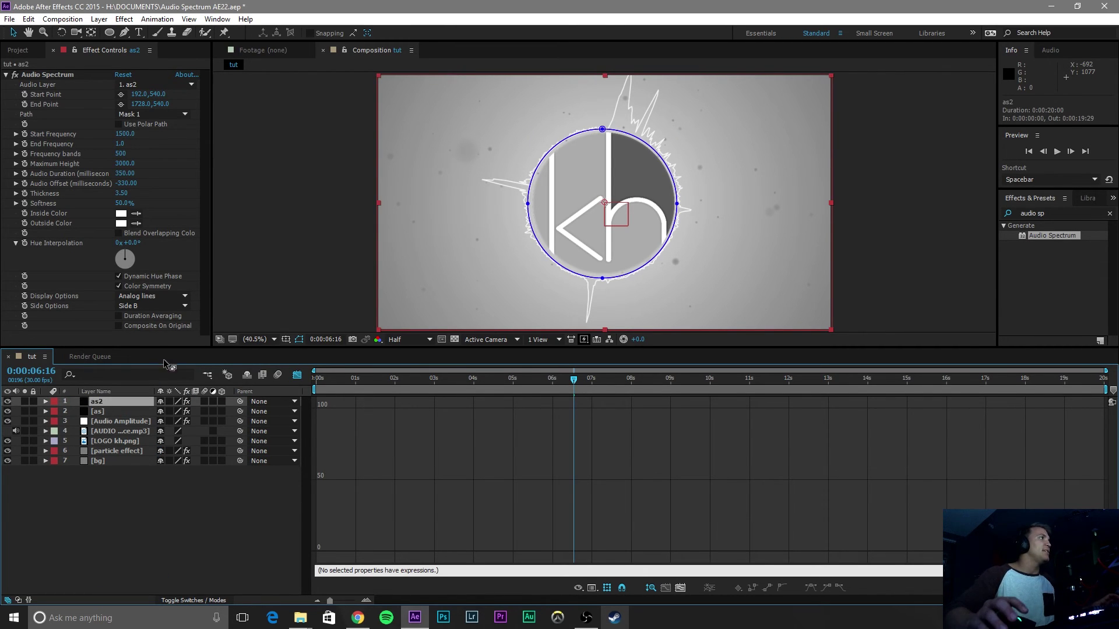
click(155, 297)
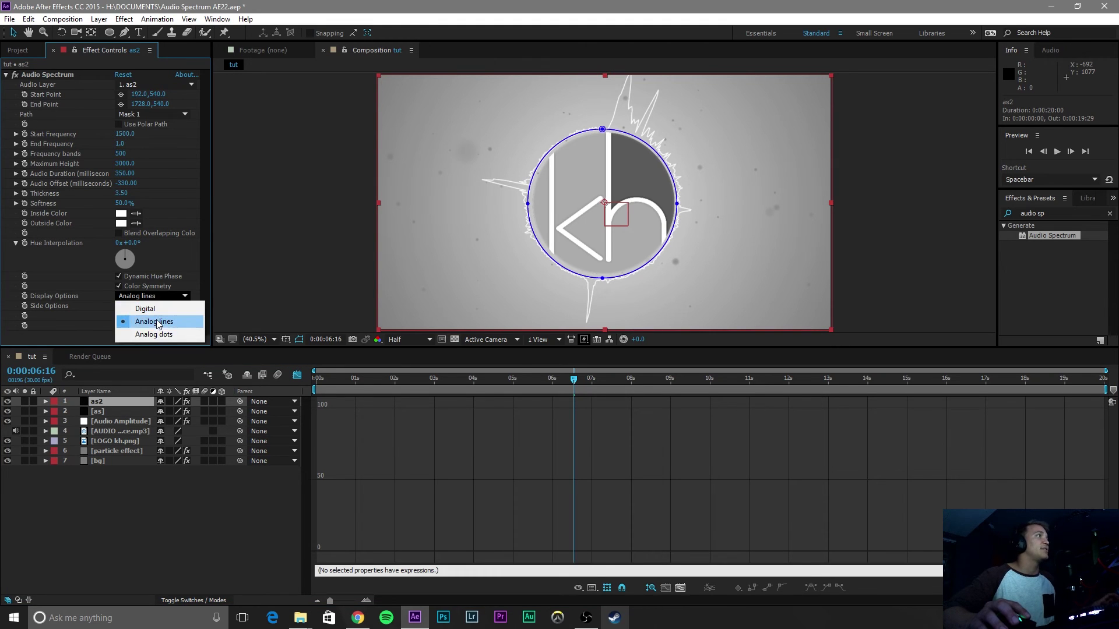
click(154, 335)
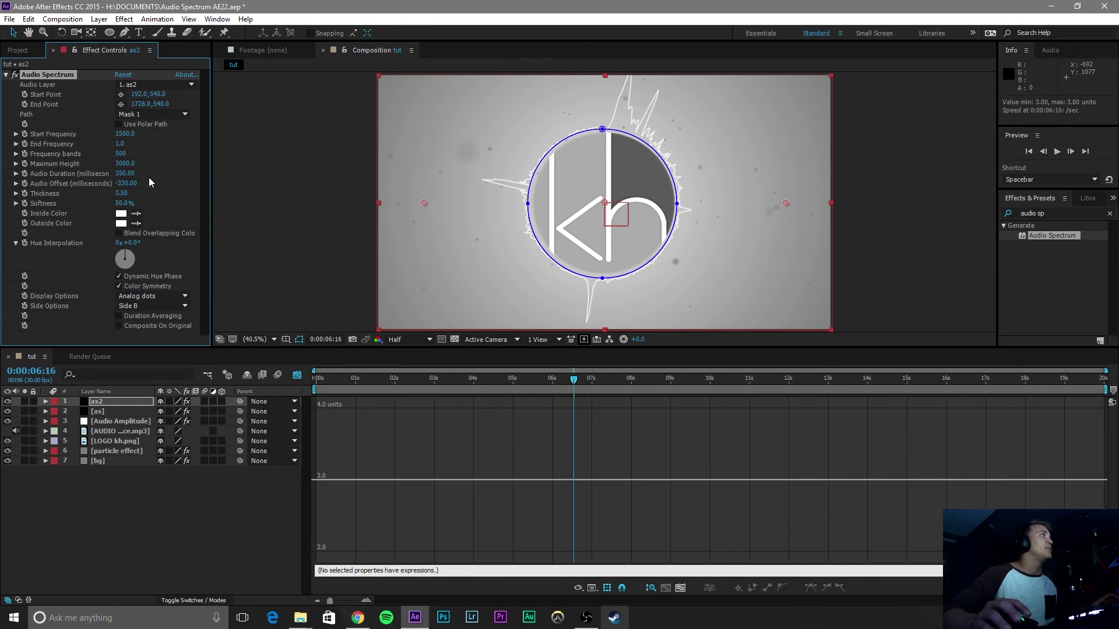
click(125, 164)
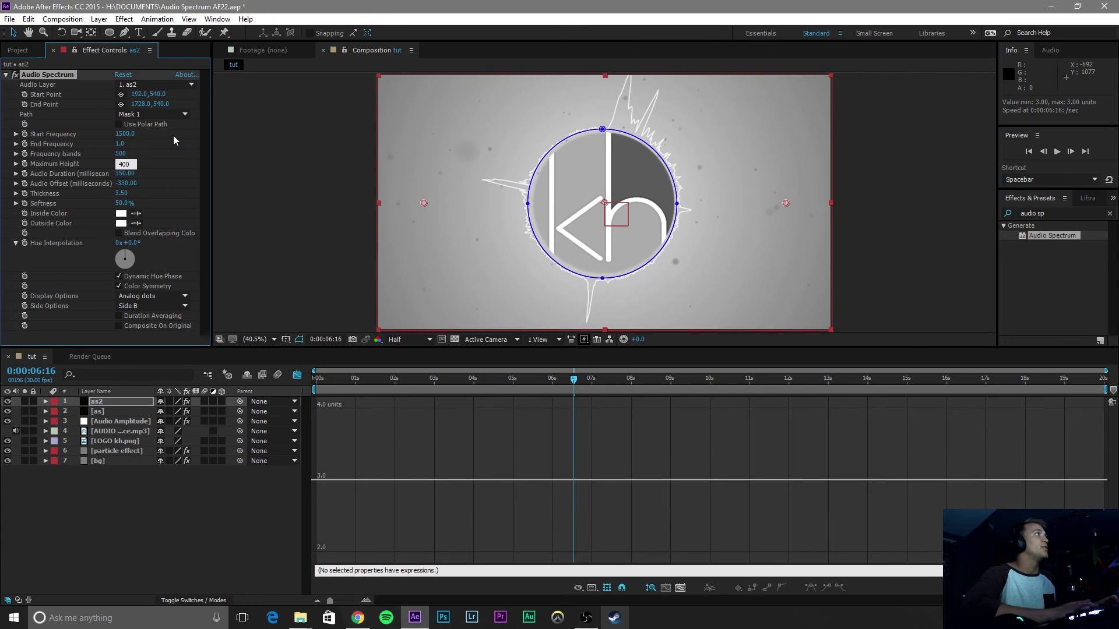
text(4000)
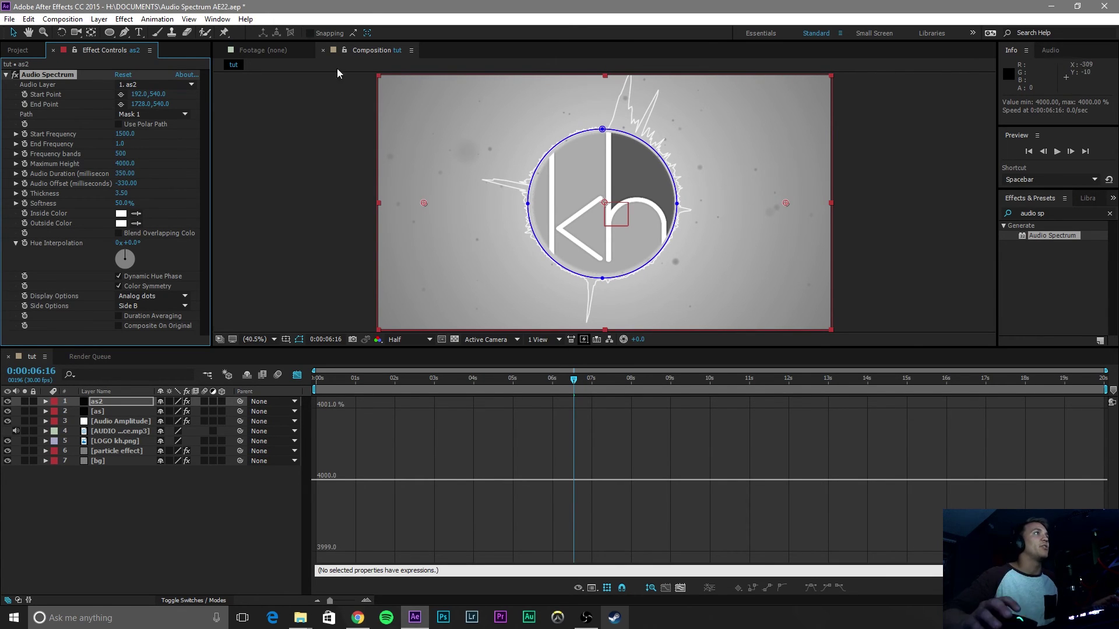
click(944, 215)
Step: Preview both spectrum layers from the start, then return to frame zero with as2 selected
drag(573, 379, 183, 373)
key(space)
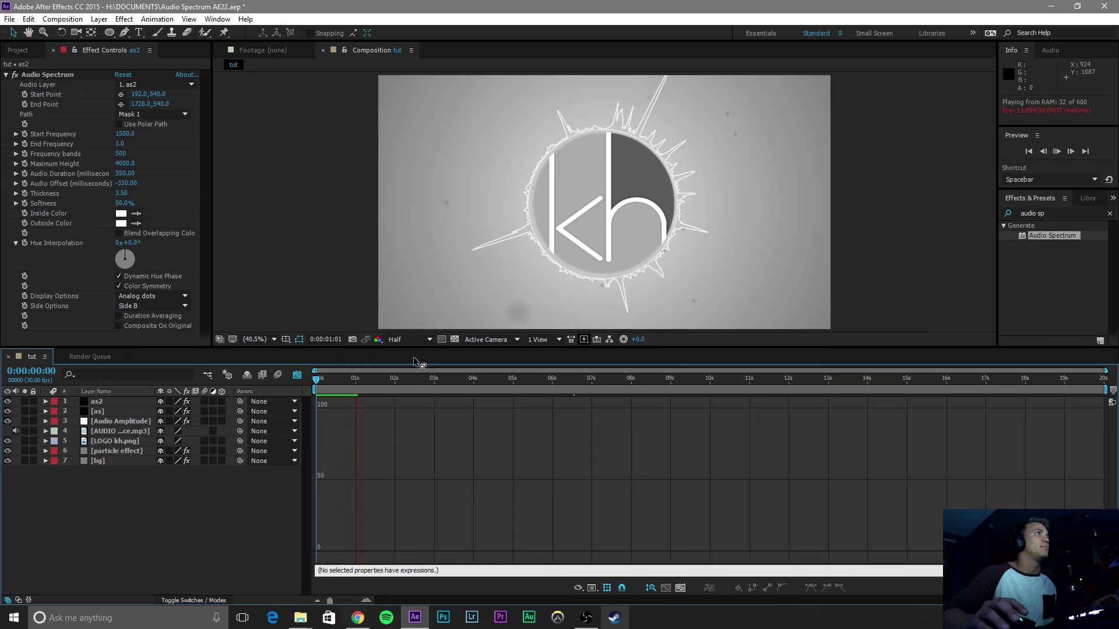
key(space)
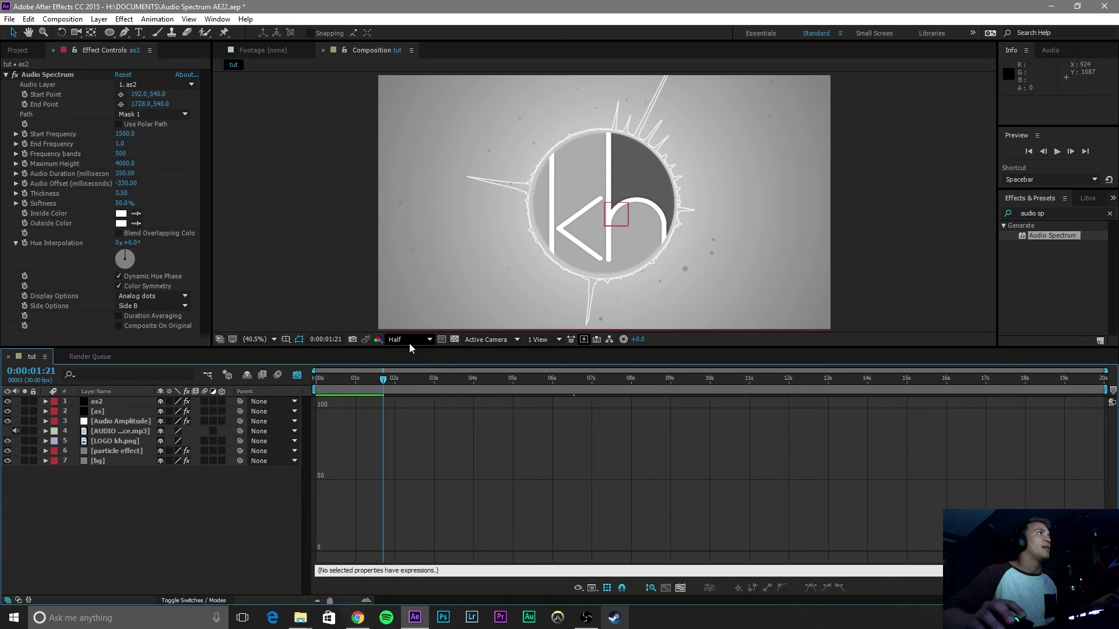
click(346, 380)
key(Home)
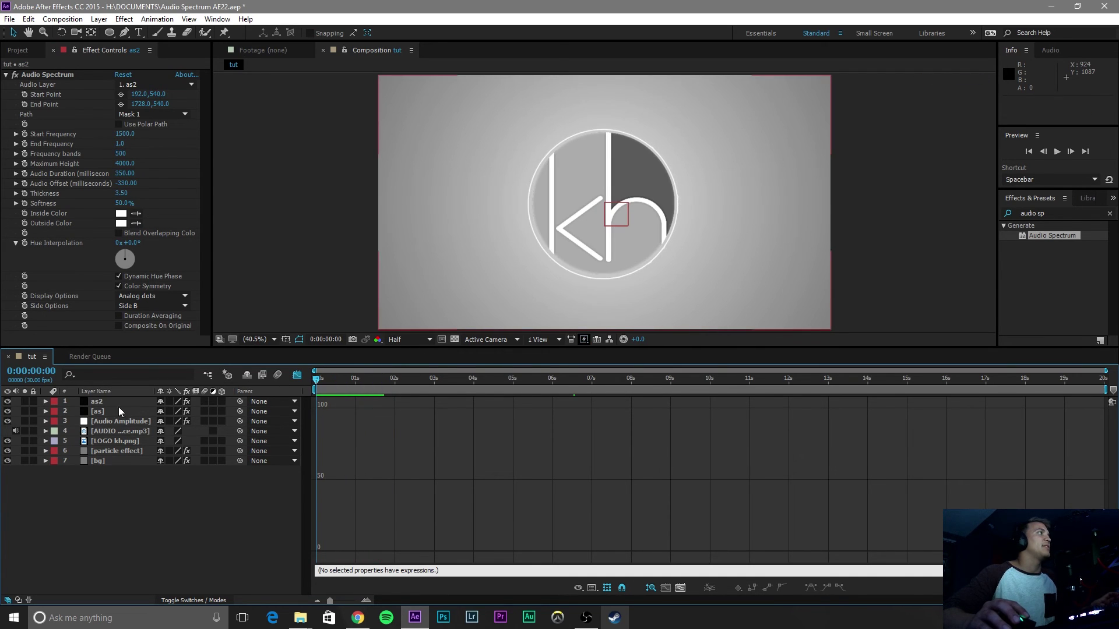
click(97, 404)
Step: Drive as2 from the AUDIO Breaking Ice.mp3 track and preview the dotted spectrum
click(156, 85)
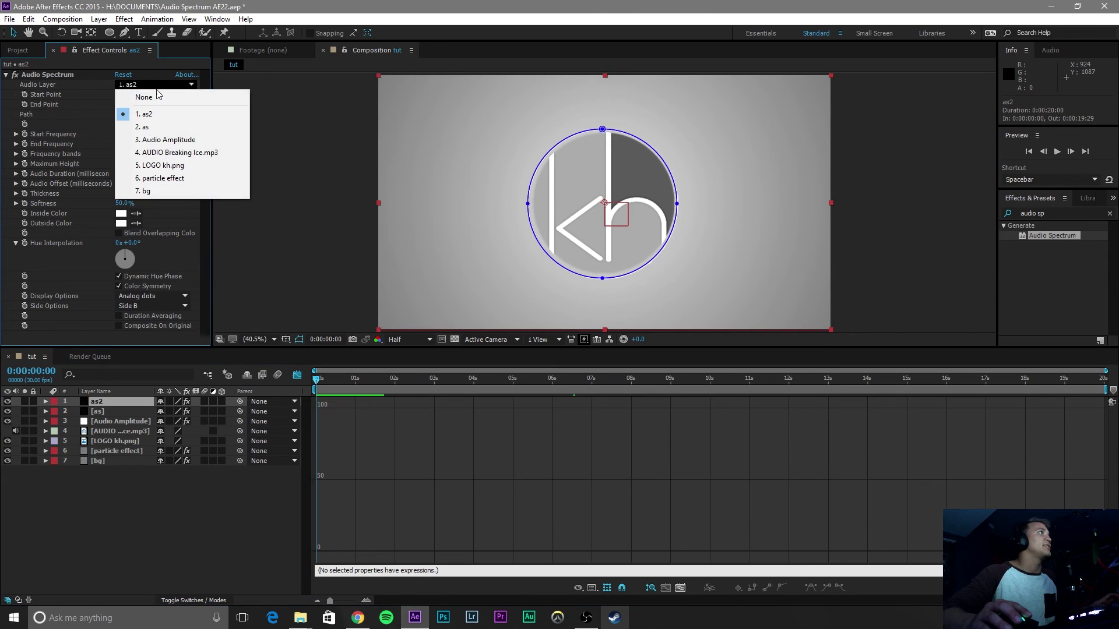
click(156, 155)
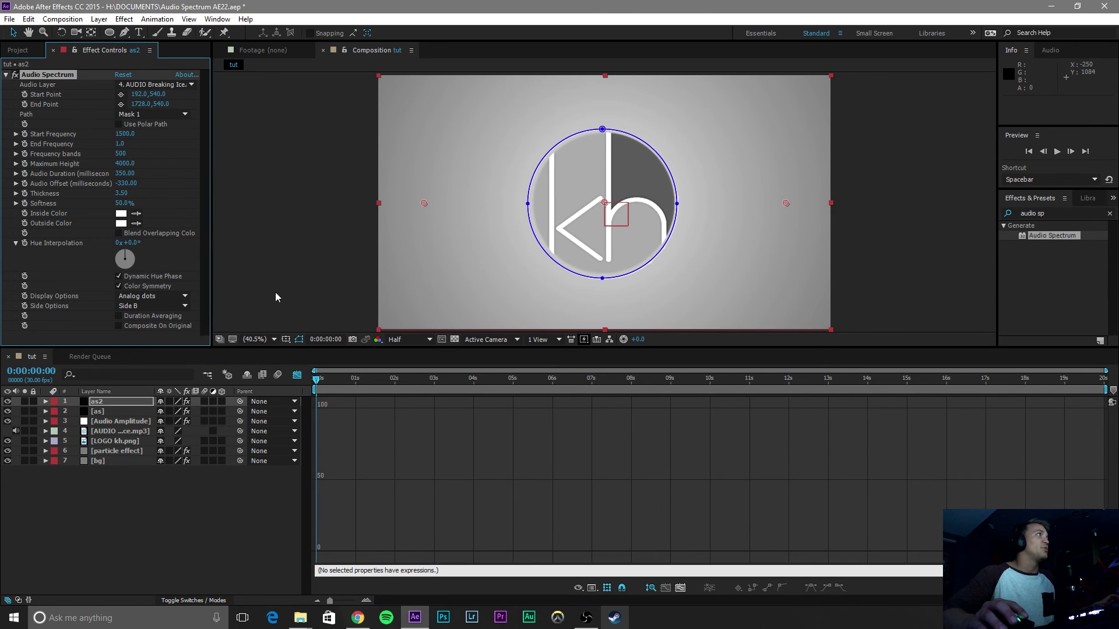
click(322, 390)
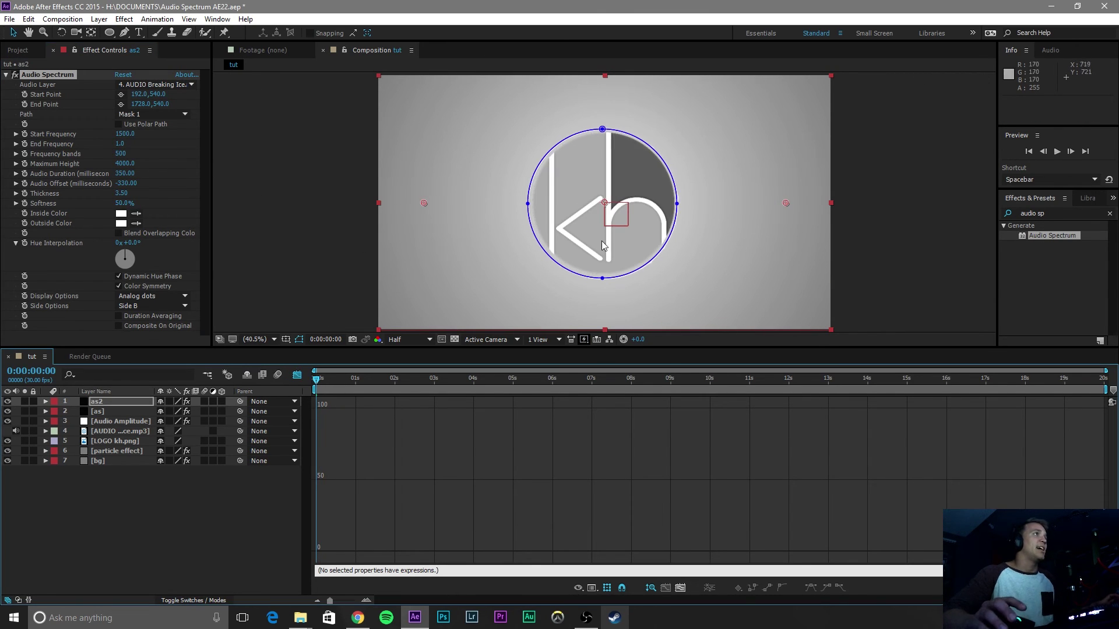
key(space)
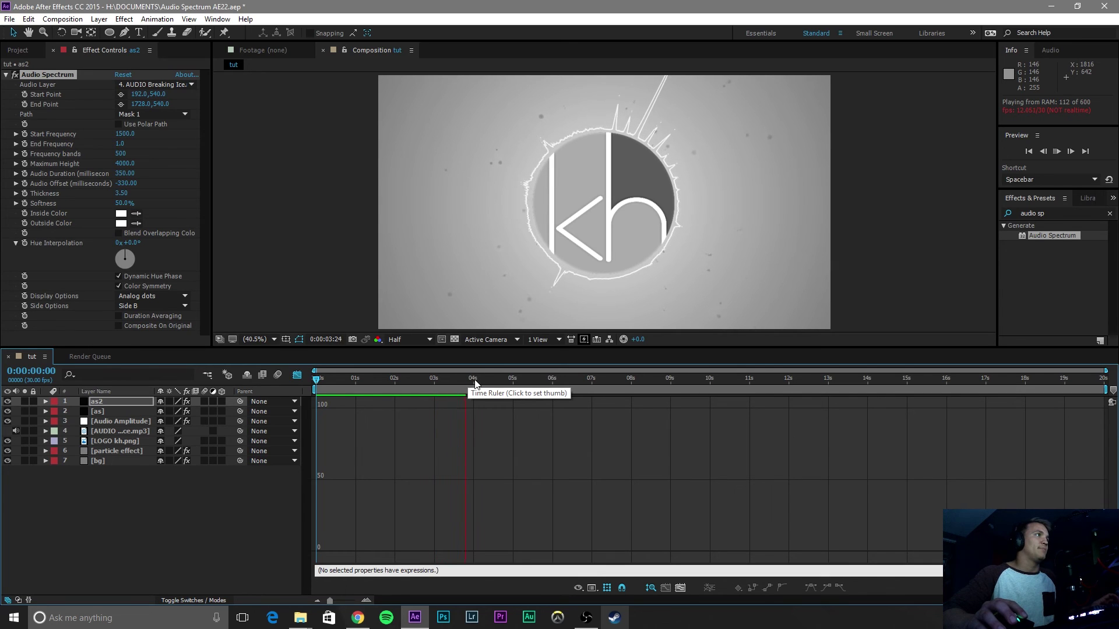
key(space)
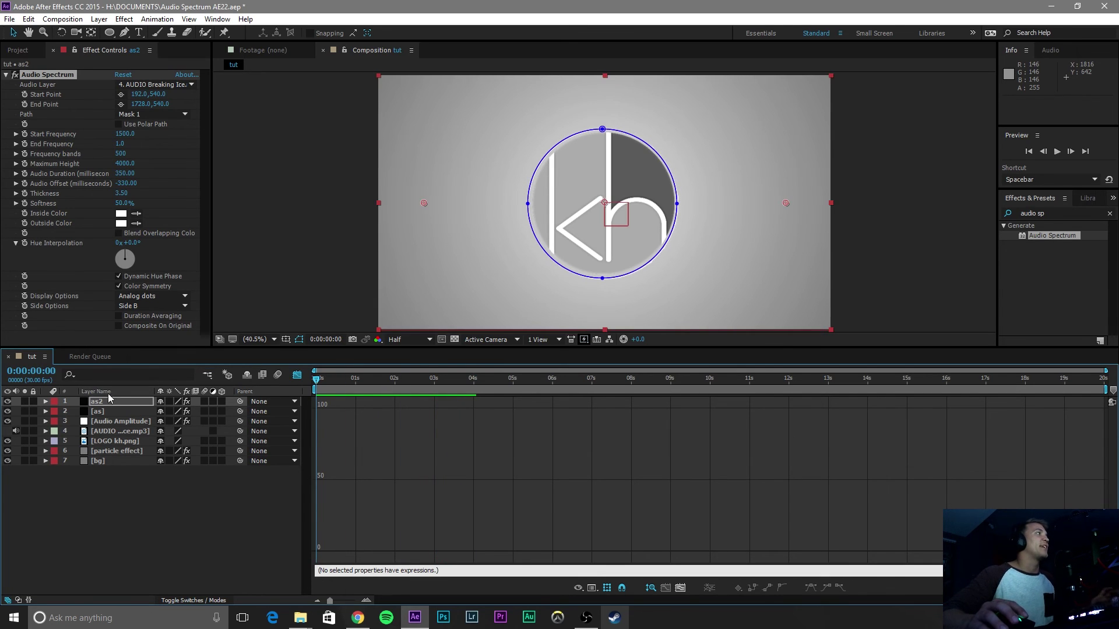
Step: Raise as2's Maximum Height to 5500 and preview the taller dots
click(125, 164)
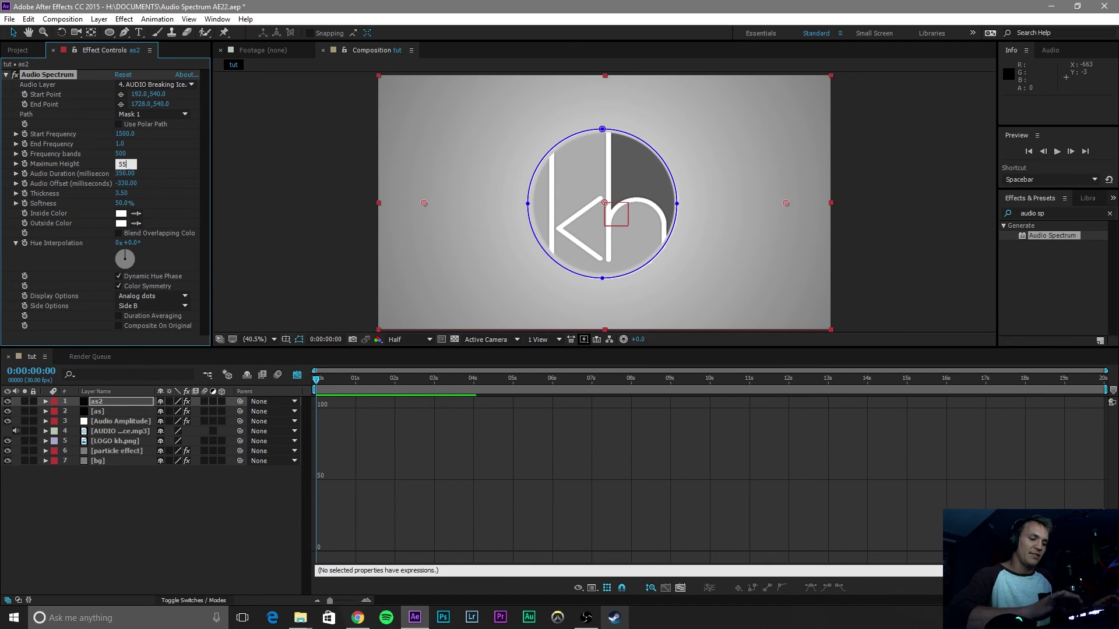
key(Return)
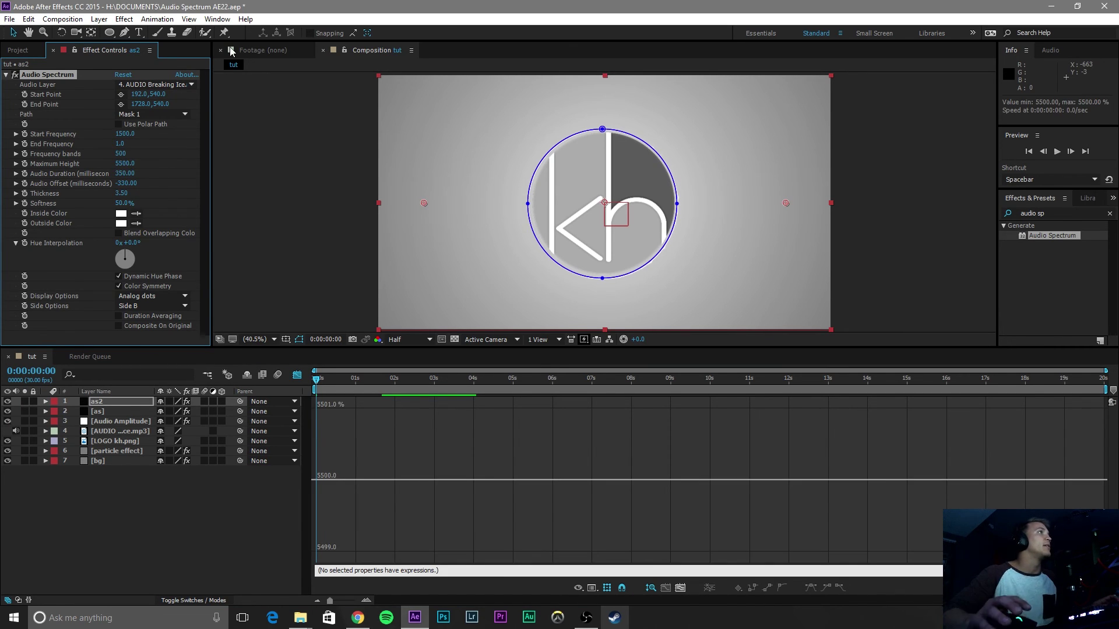
click(376, 375)
key(space)
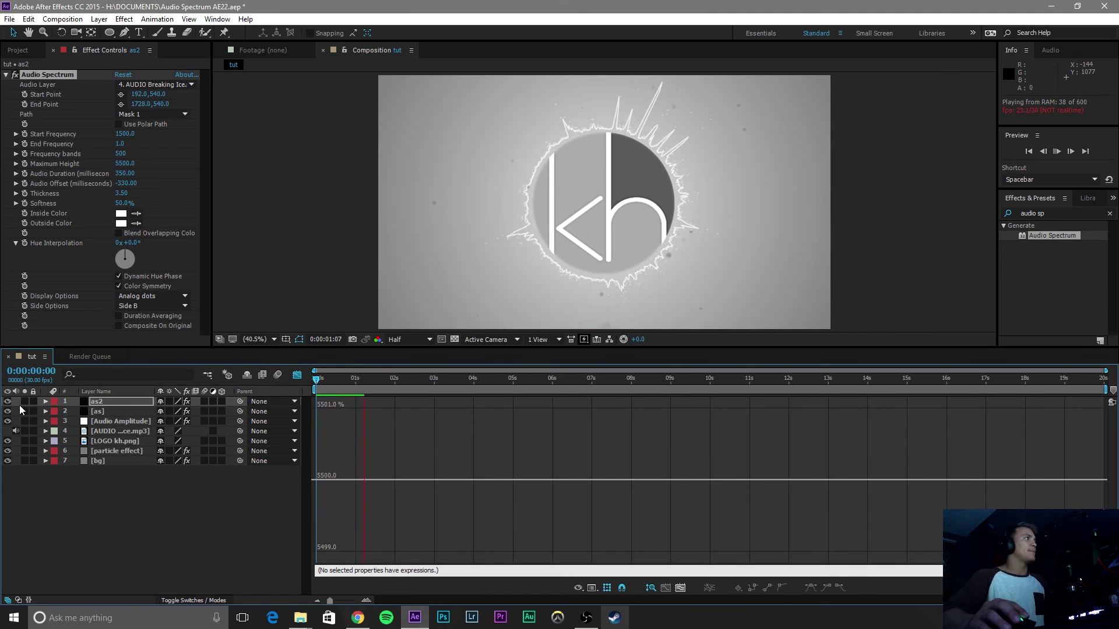
Step: Mute the music layer's audio and preview the lines-plus-dots spectrum around the logo
click(17, 431)
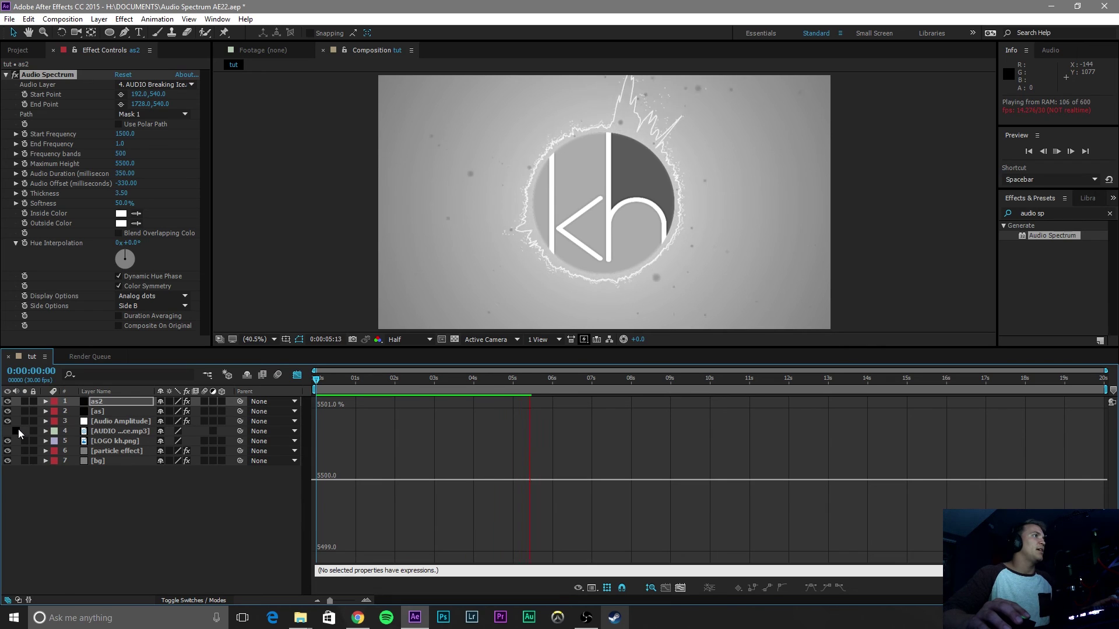
key(space)
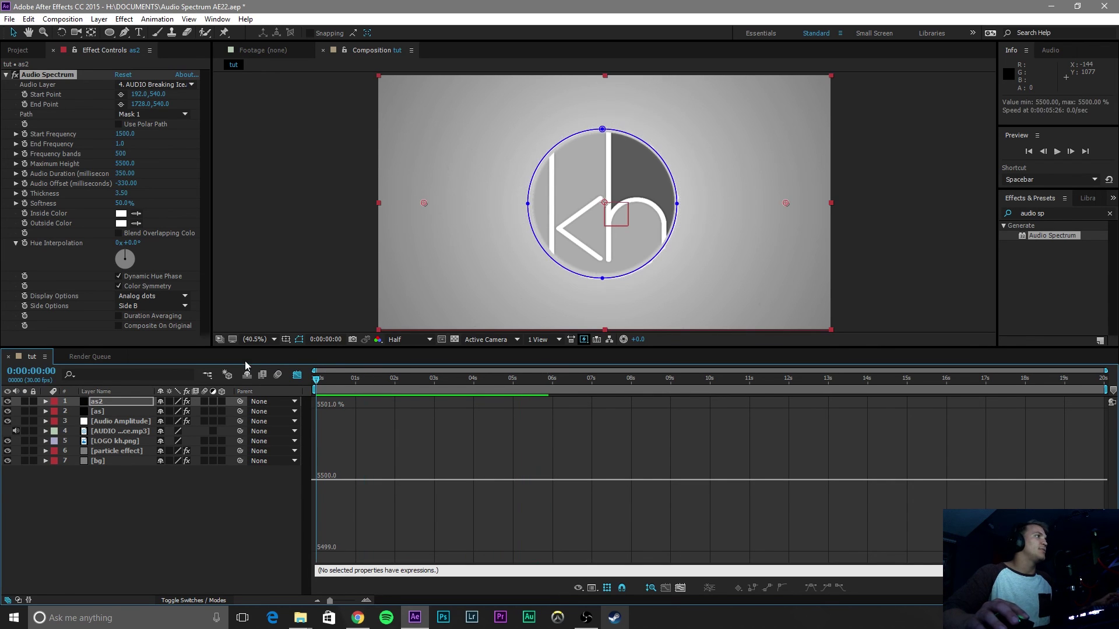
key(space)
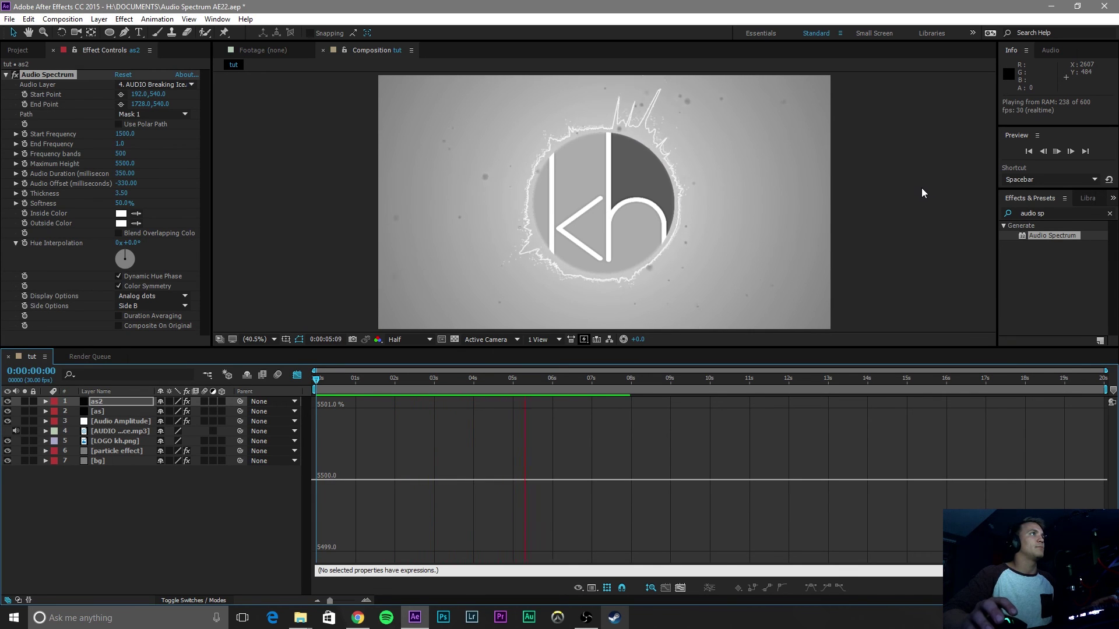
key(ctrl+Down)
key(q)
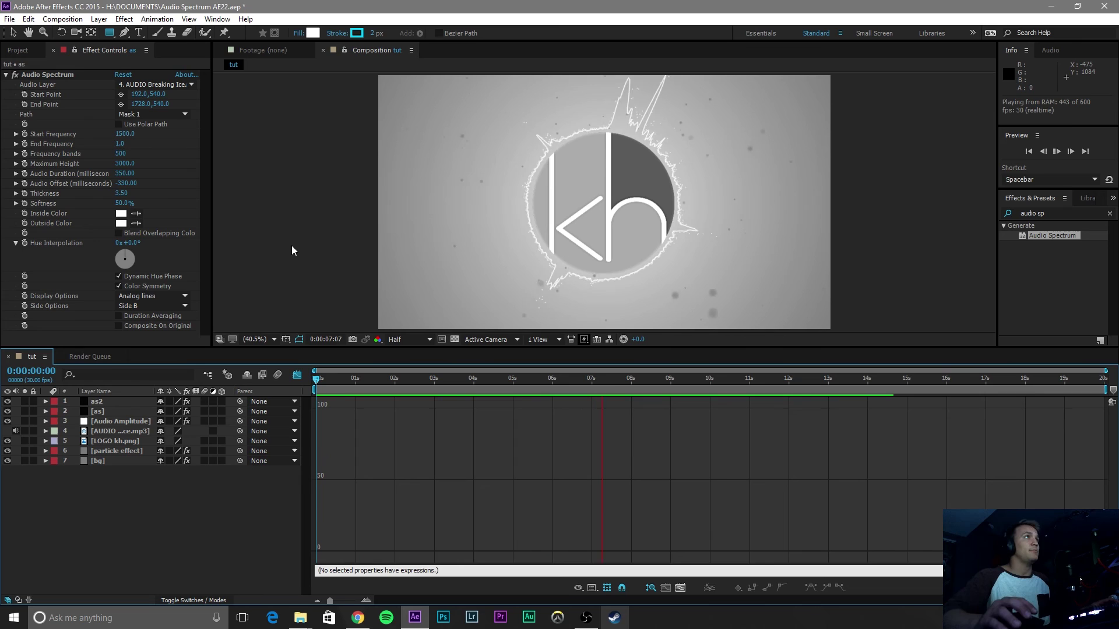
key(space)
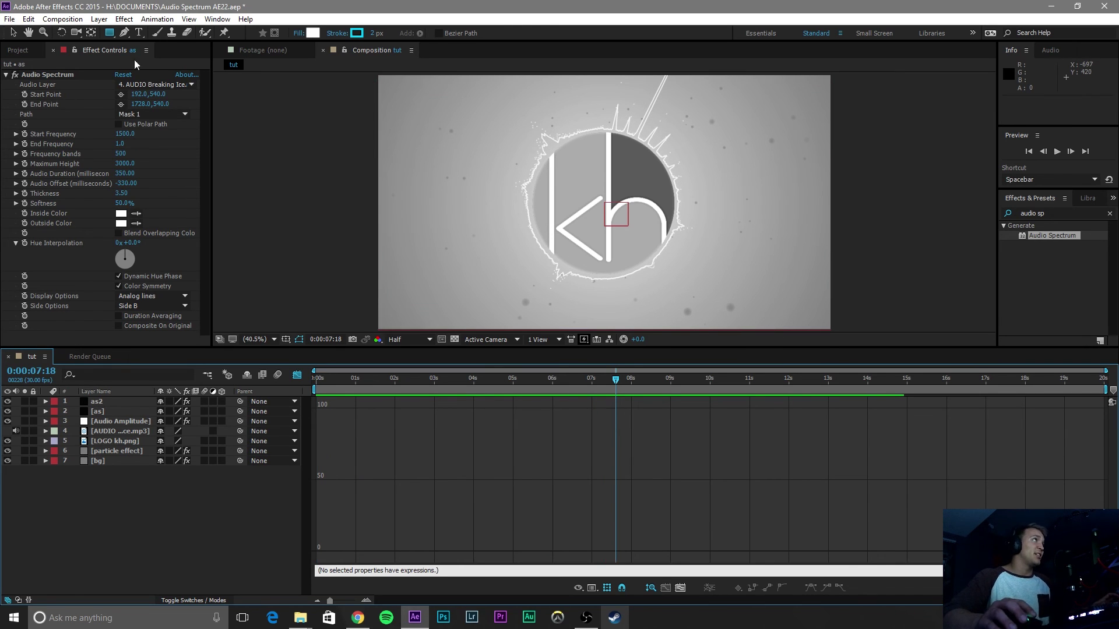
Step: Draw a thin white rectangle bar, Shape Layer 1, along the comp's bottom edge
click(114, 35)
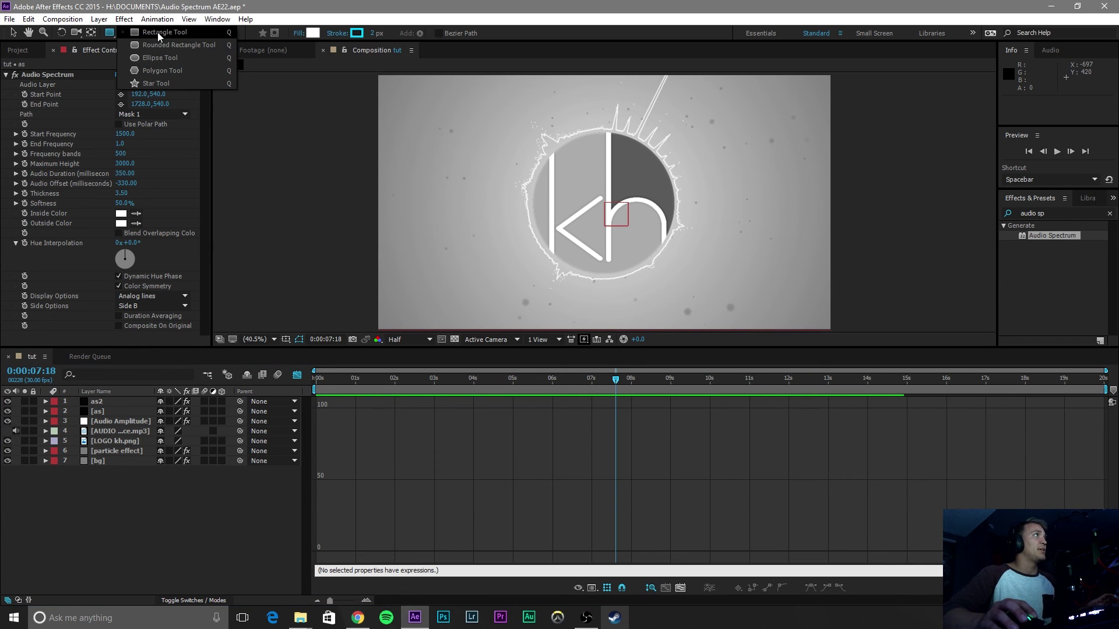
click(177, 34)
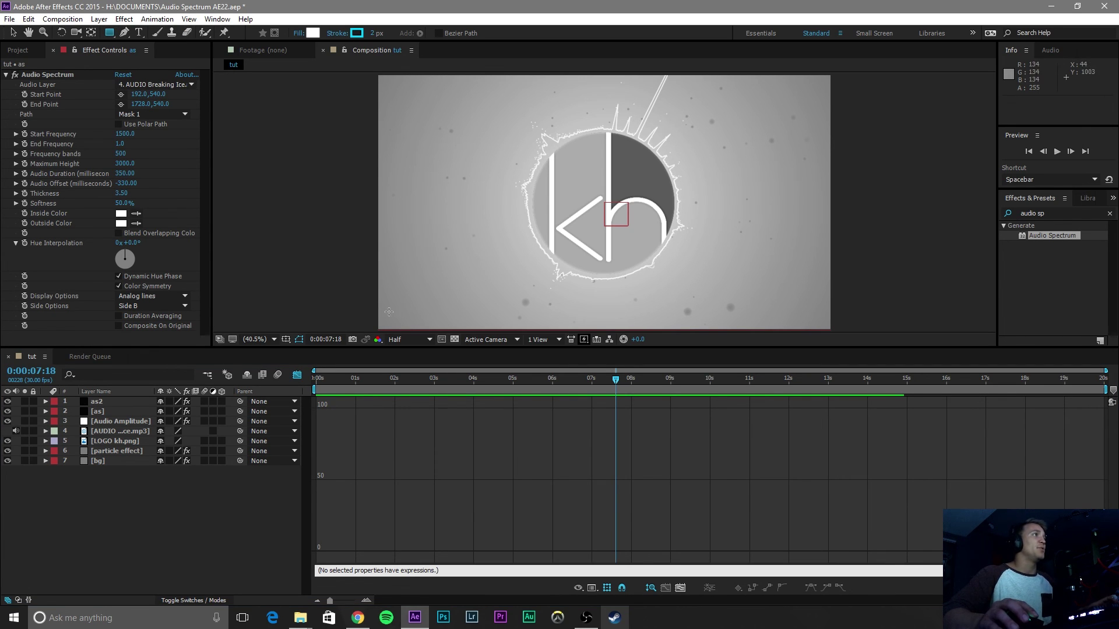
click(355, 33)
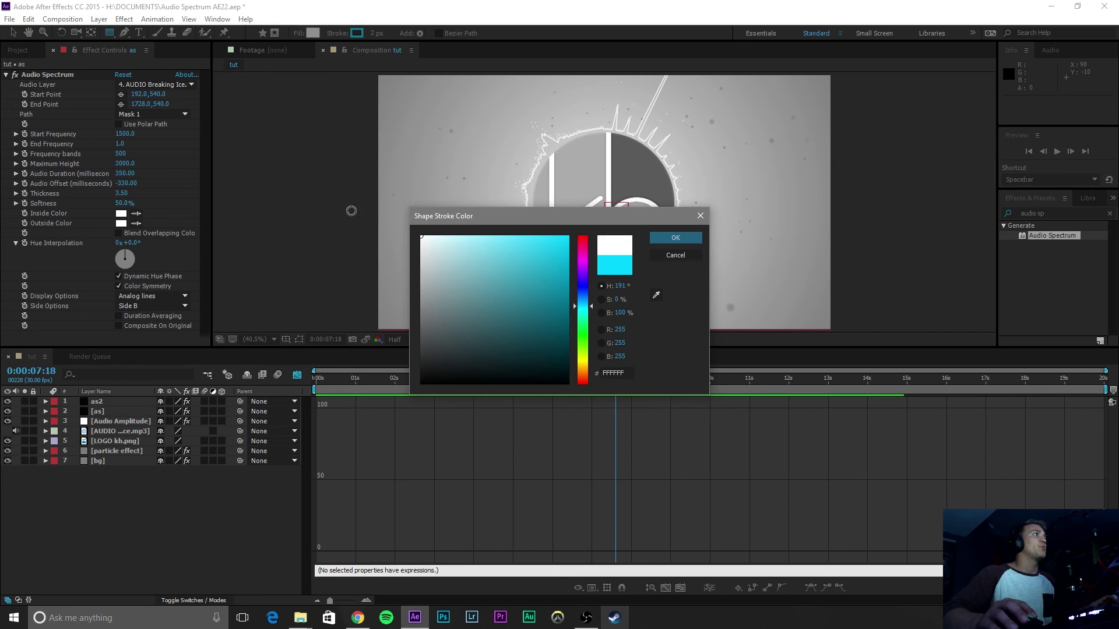
click(674, 237)
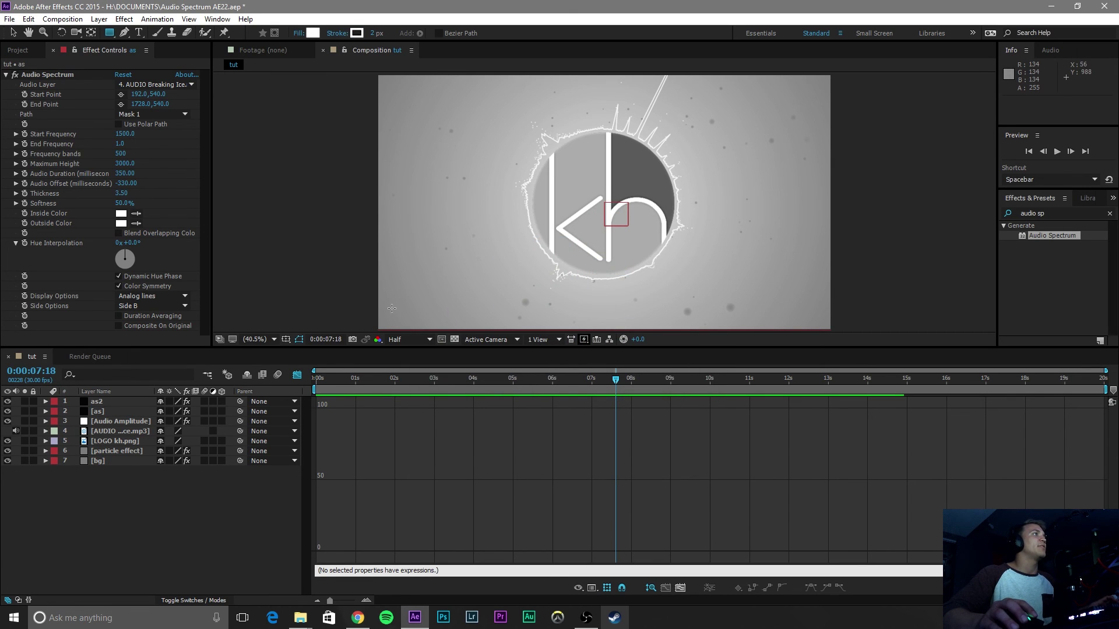
drag(390, 310, 818, 311)
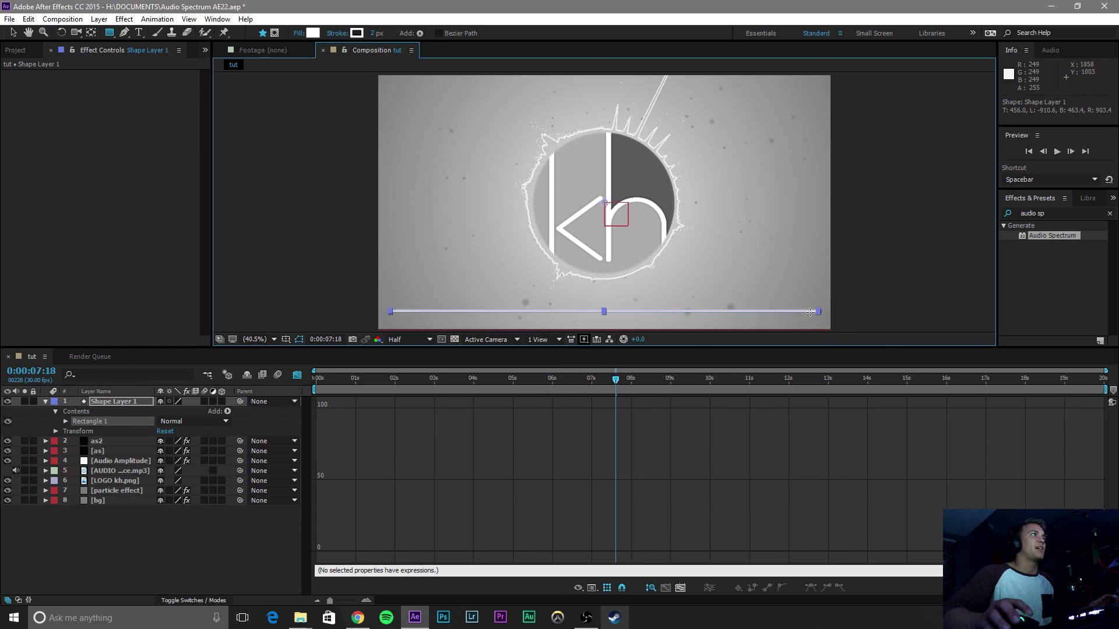
Step: Draw a small marker rectangle at the bar's left end and show its Position property
click(130, 554)
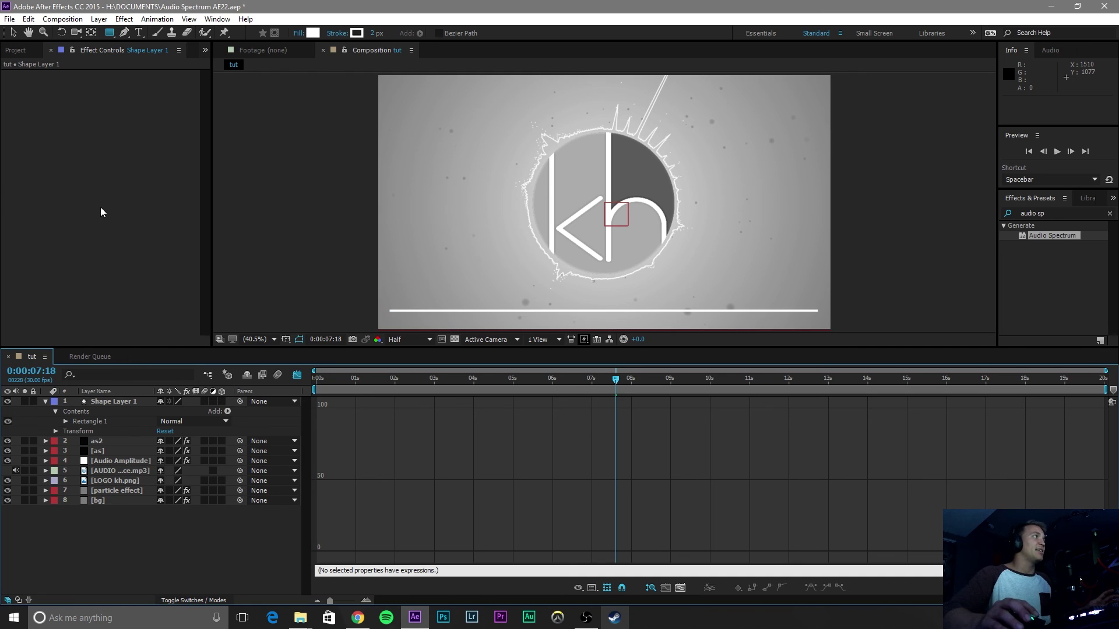
drag(394, 305, 395, 315)
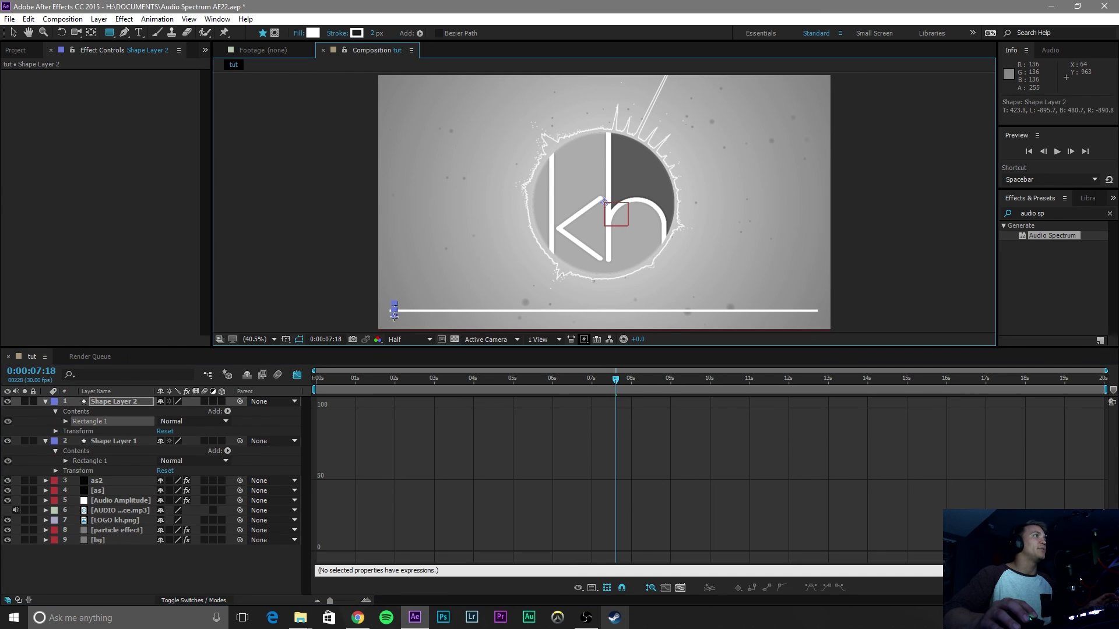
click(189, 554)
click(109, 404)
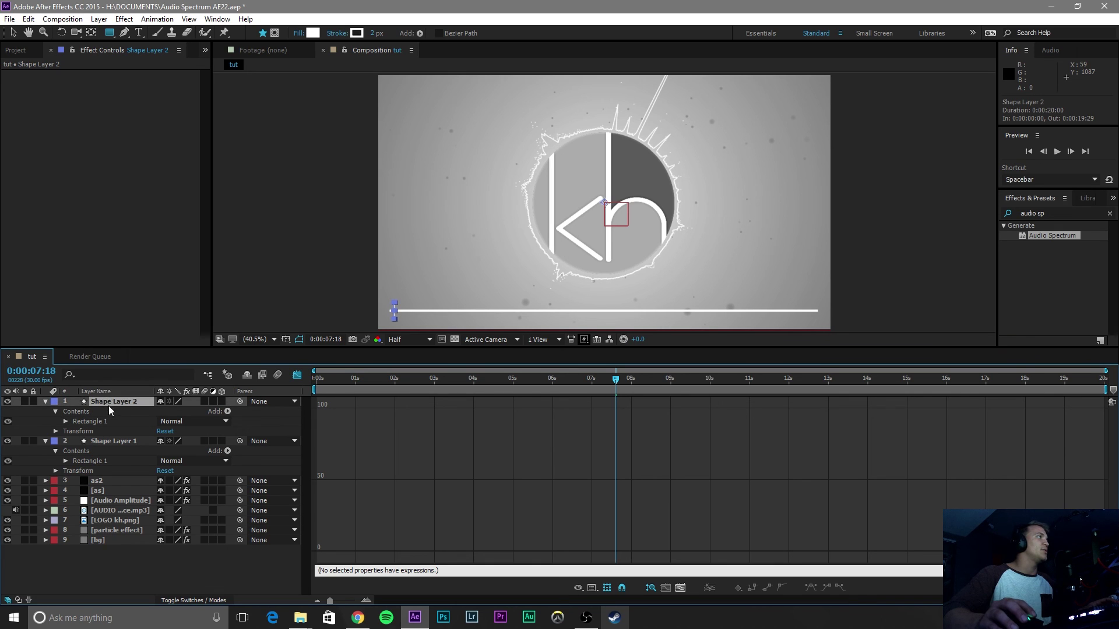
key(p)
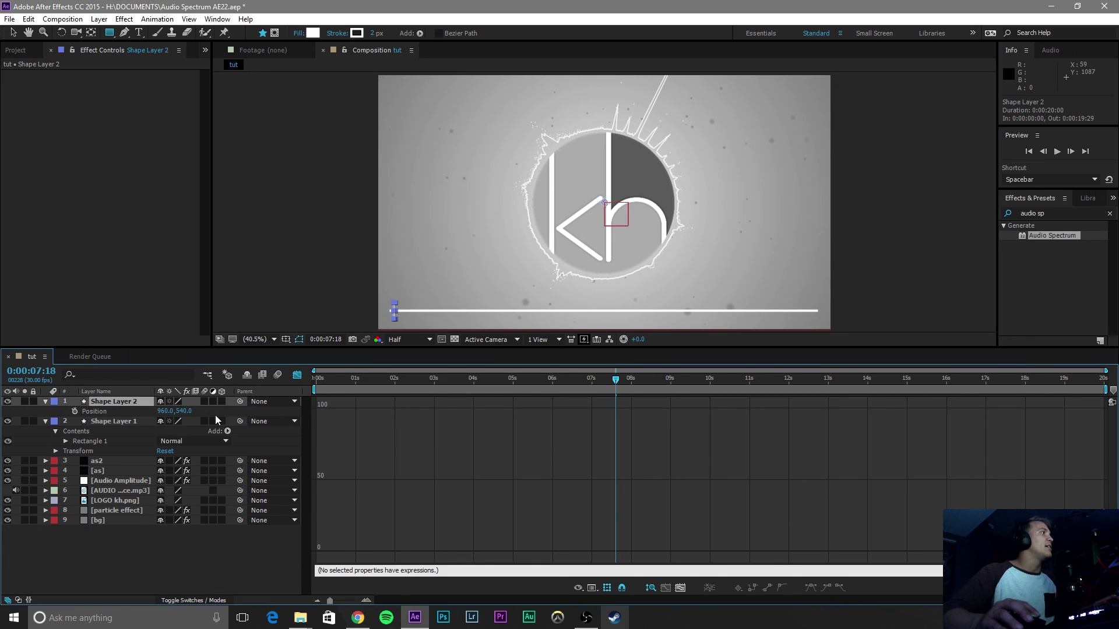
mouse_move(161, 414)
mouse_down()
mouse_move(189, 412)
mouse_move(156, 411)
mouse_up()
key(ctrl+z)
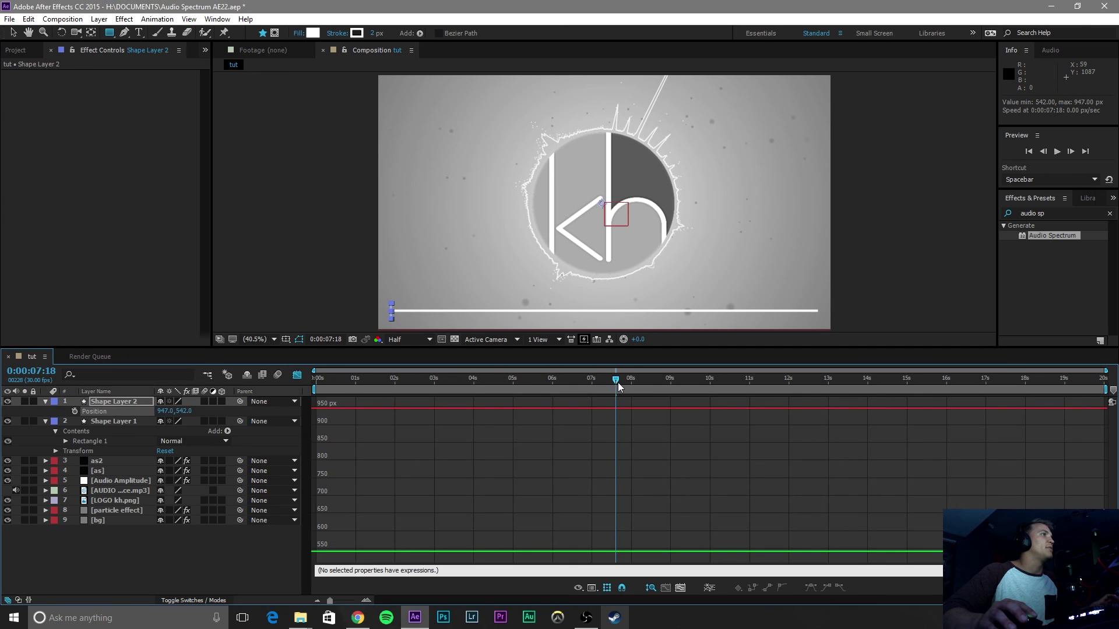
Step: Keyframe the marker's Position from 947,542 at the start to 2756,542 at the end
drag(592, 380, 390, 380)
key(Home)
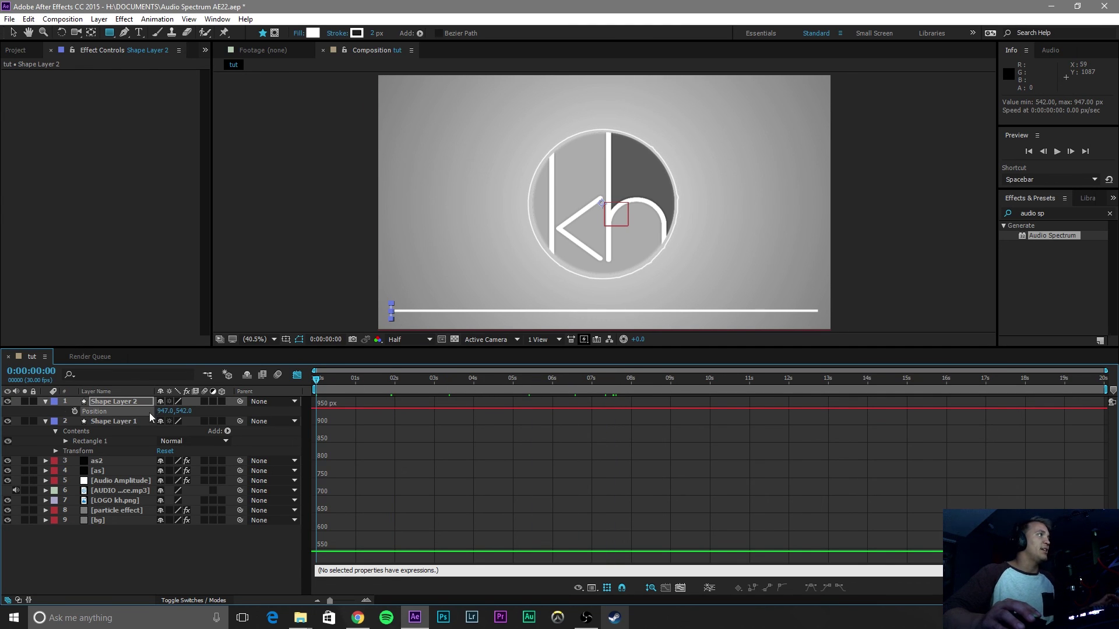
click(75, 412)
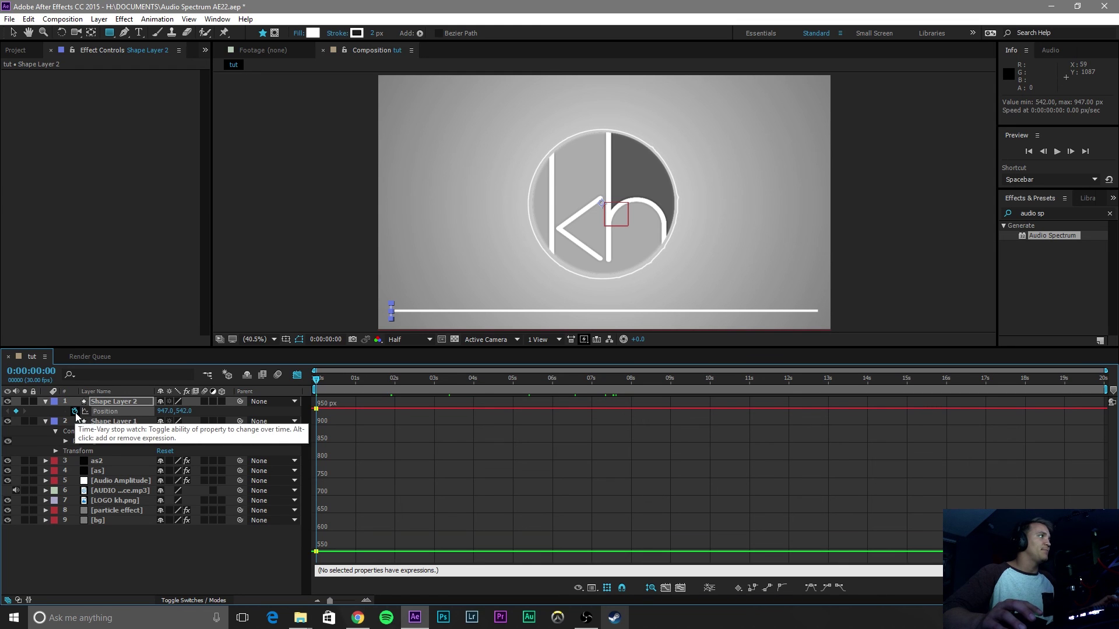
drag(350, 380, 1113, 380)
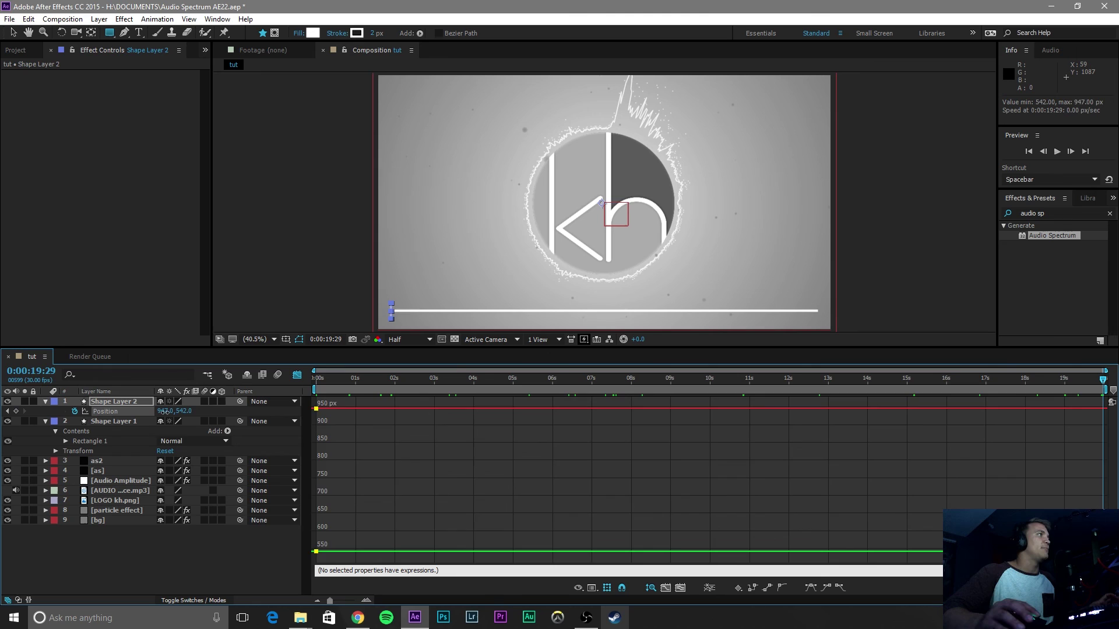
drag(165, 411, 1118, 375)
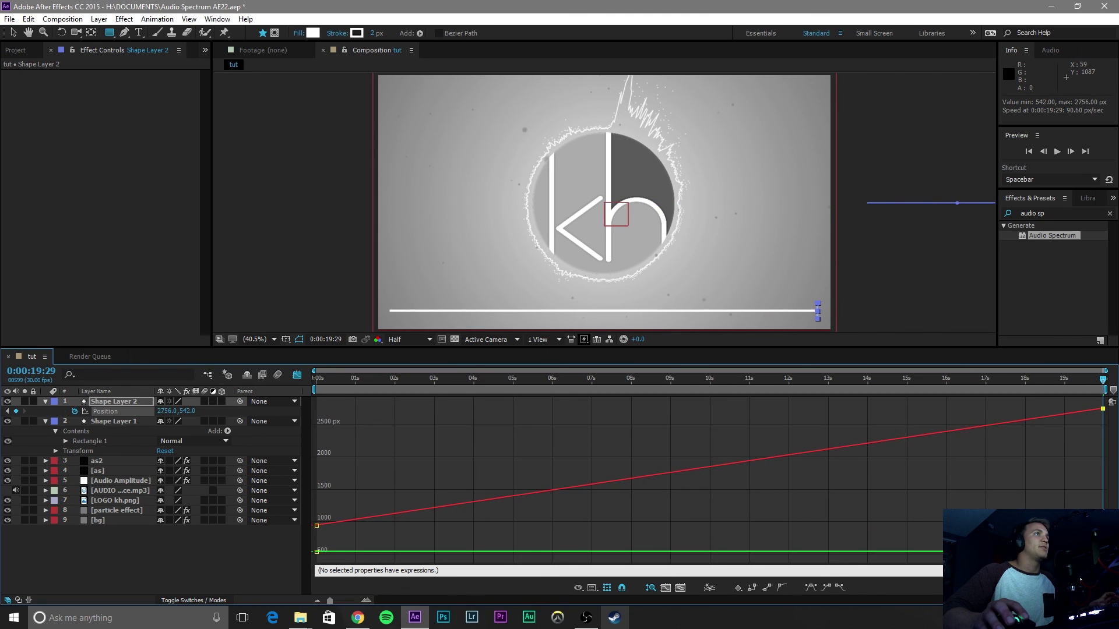
drag(898, 382, 316, 381)
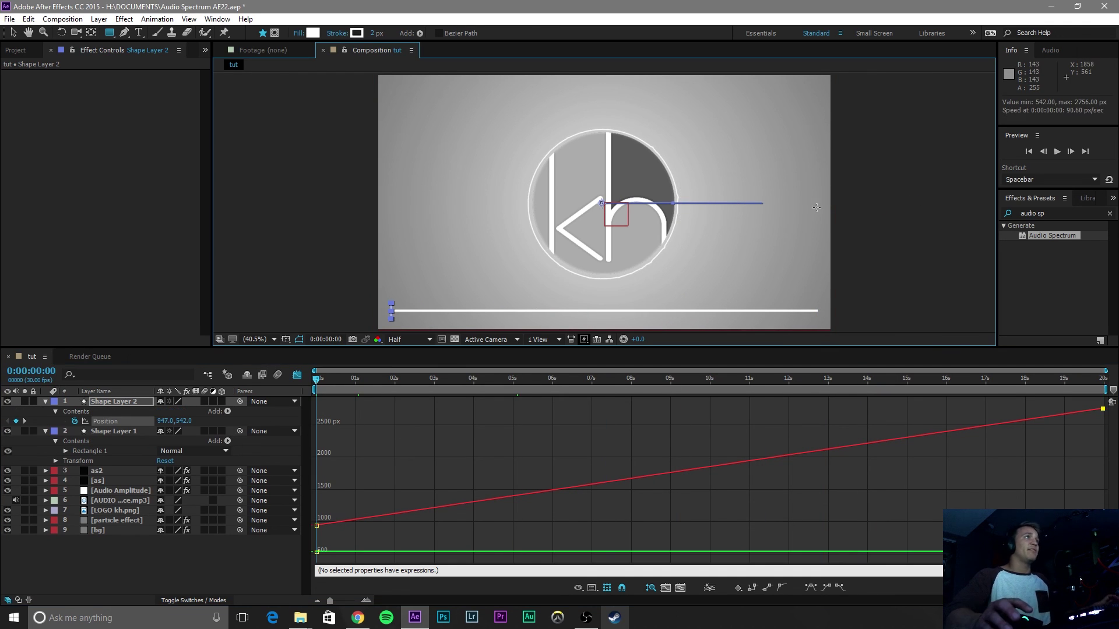
Step: Preview the marker gliding along the white bar, stopping at 0:00:08:15
key(space)
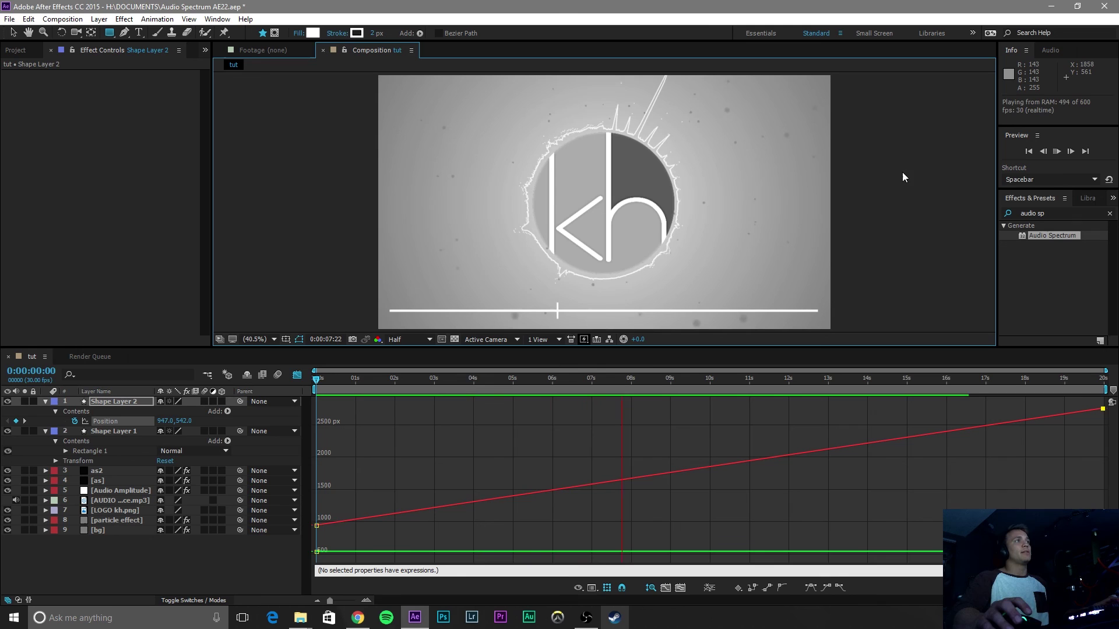
key(space)
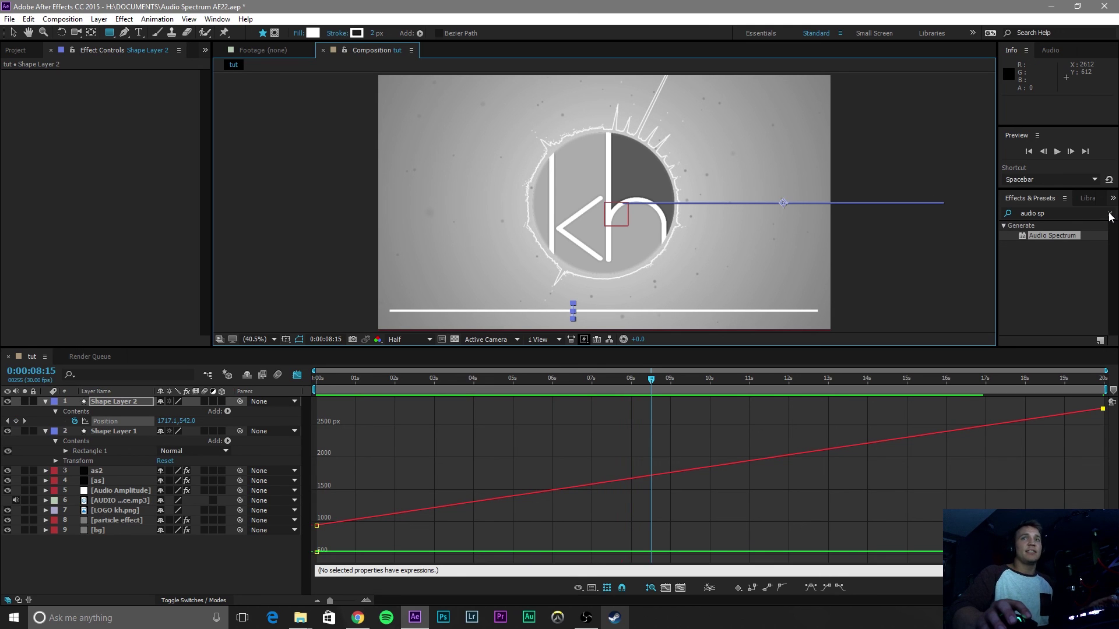
click(1110, 214)
Step: Search Effects & Presets for 'timec' and apply the Timecode effect to Shape Layer 2
click(1087, 214)
text(time)
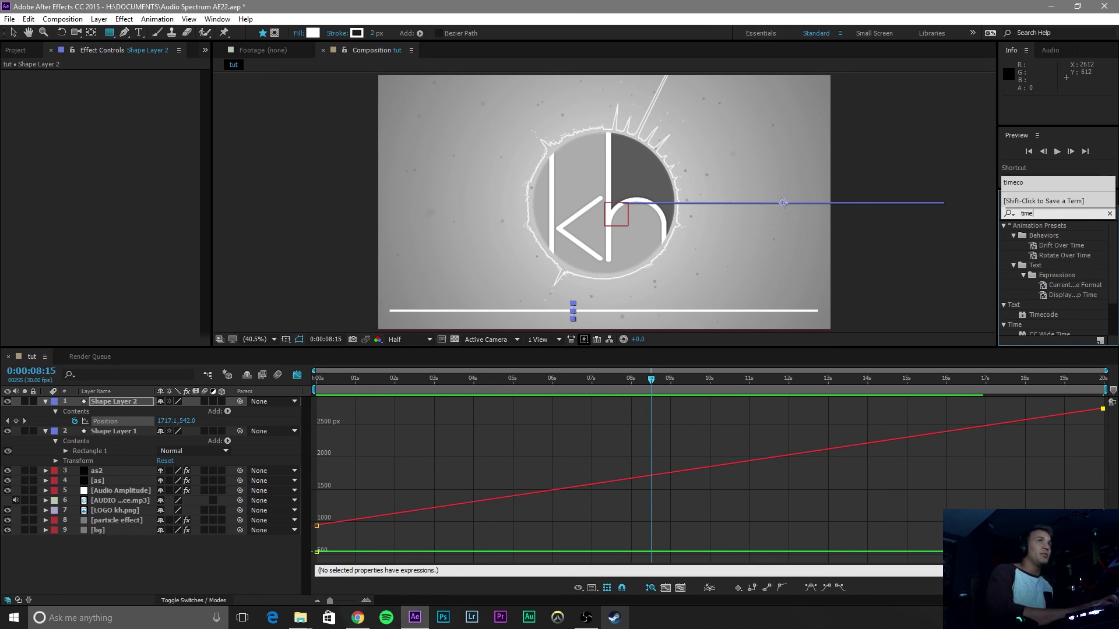
text(c)
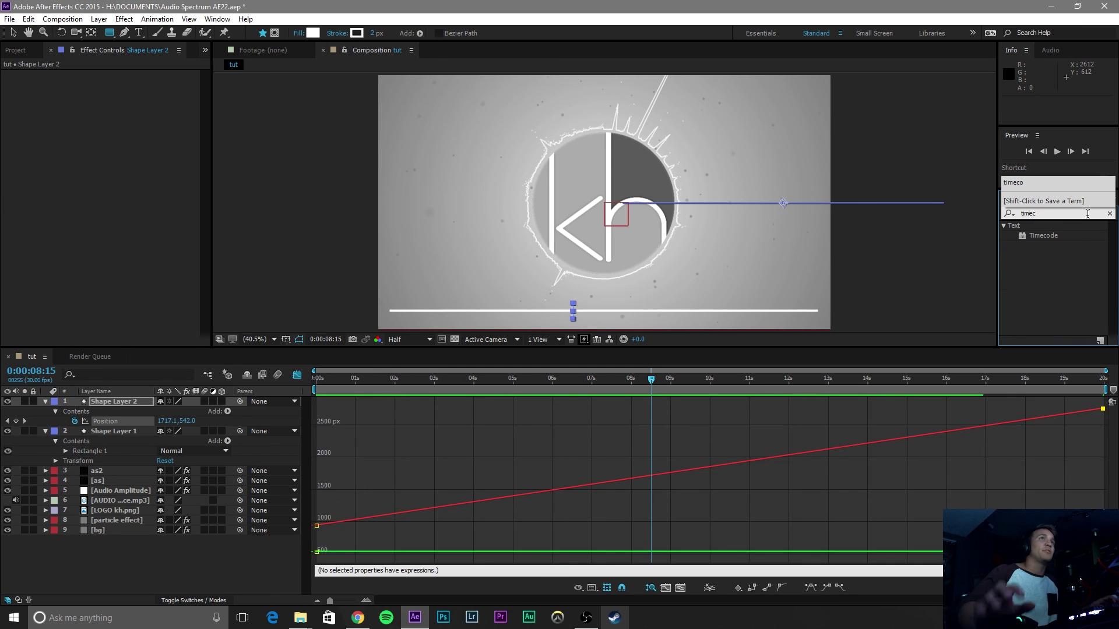
drag(1053, 233, 186, 579)
drag(233, 548, 118, 405)
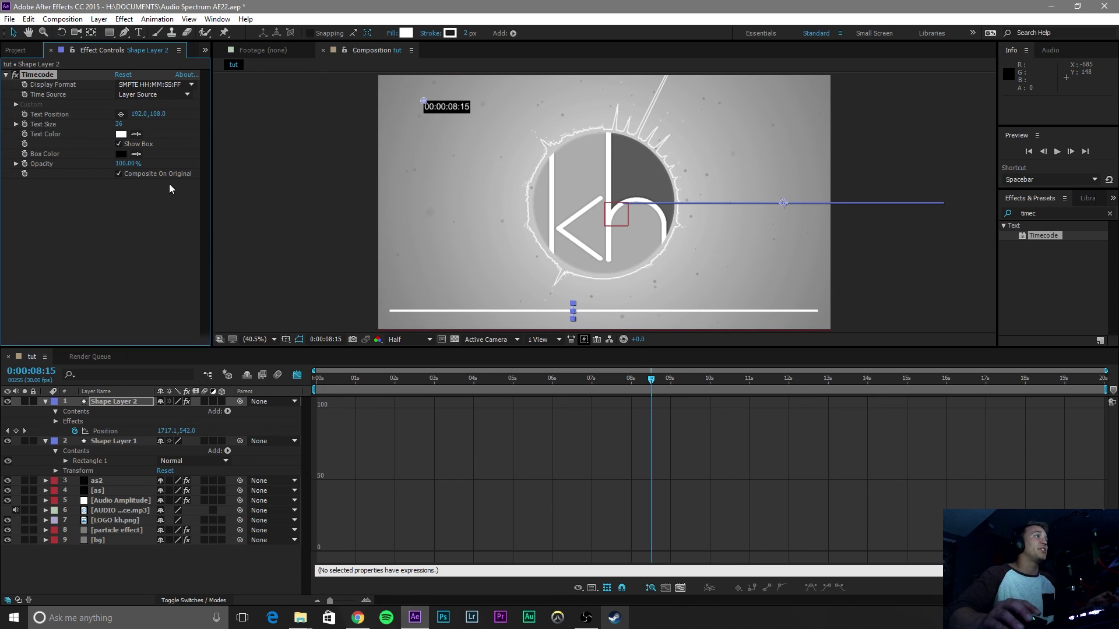
Step: Delete the Timecode effect and preview the animation from the start
key(Delete)
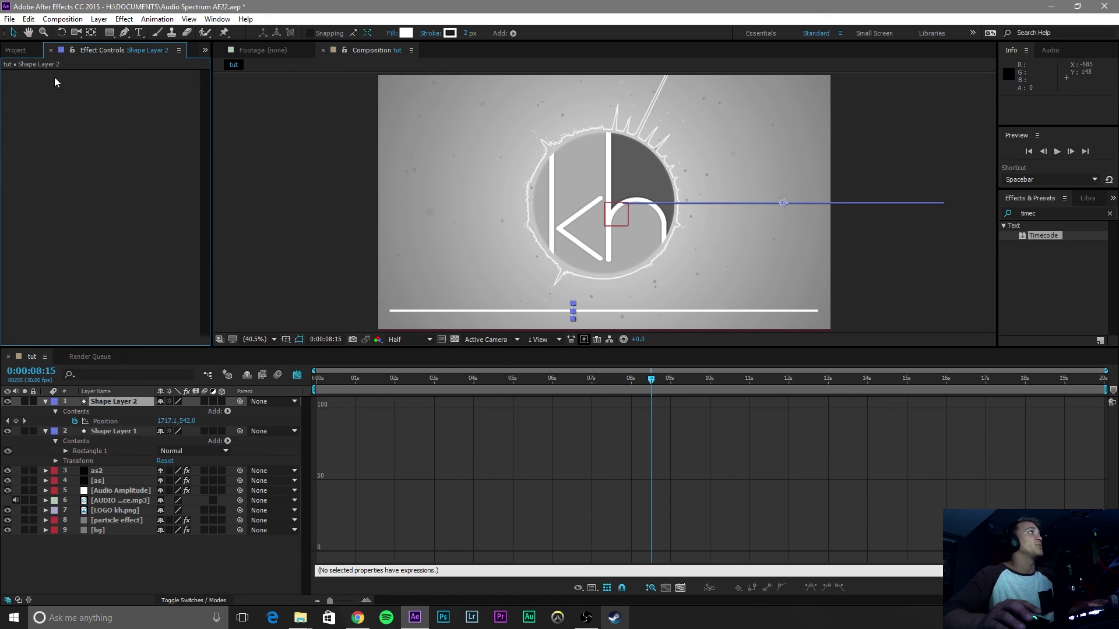
key(Home)
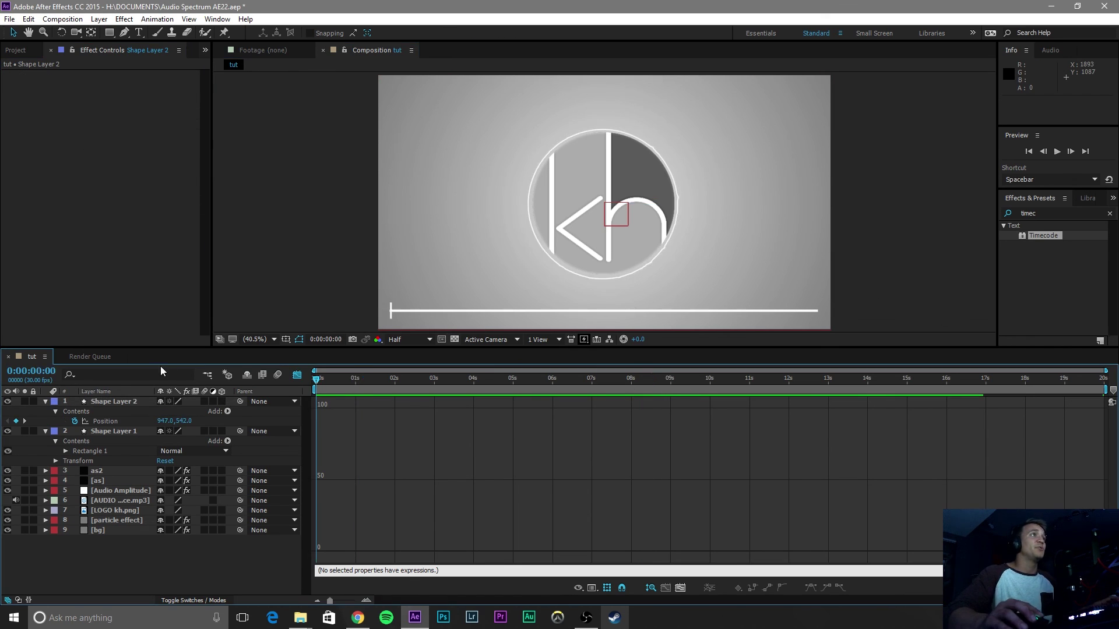
key(space)
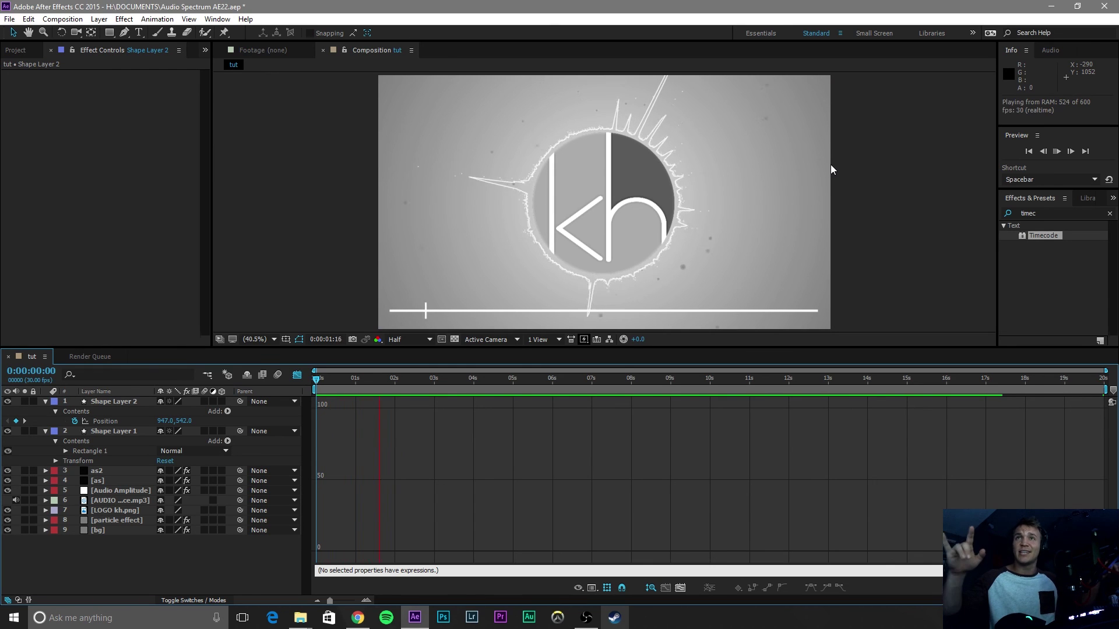